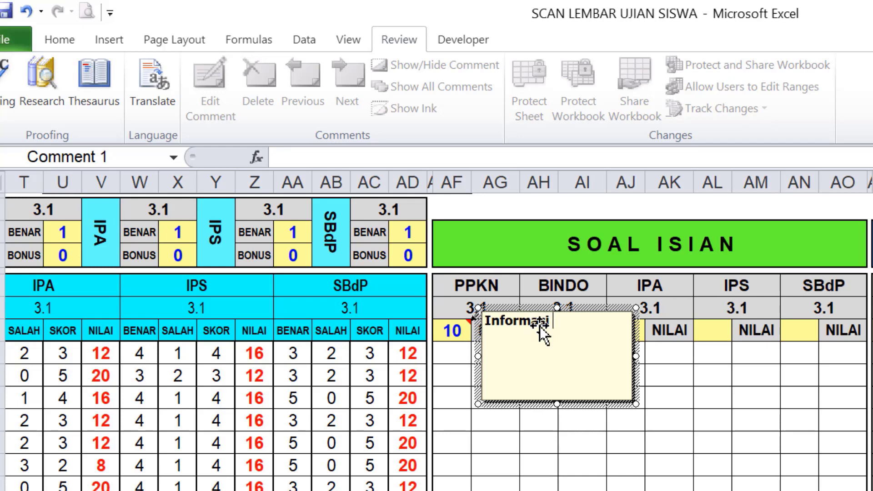
Add the line 'Silahkan Masukkan Skor Maksimal Untuk Setiap Mapel & KD !!' below 'Informasi :' in the note
key(Return)
text(Silahkan Masukkan Skor Maksimal Untuk Setiap Mapel & KD !!)
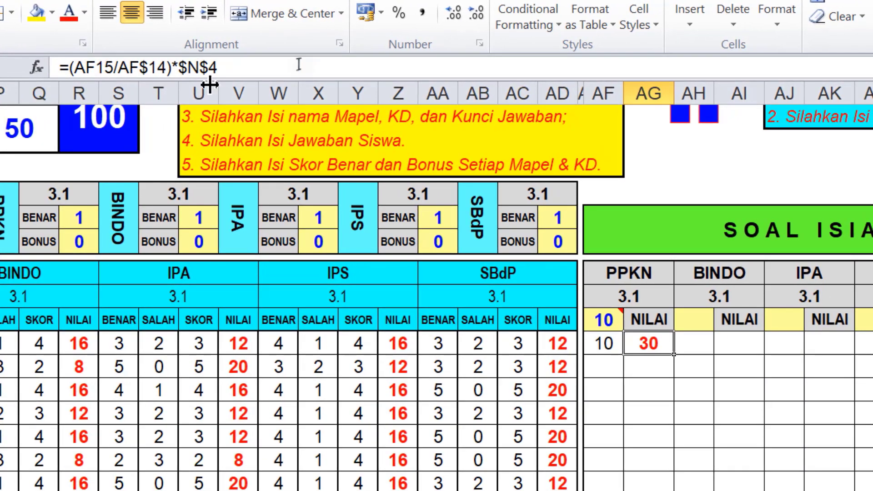
Trial-clear the PPKN maximum score in AF14, then undo to restore 10
click(605, 319)
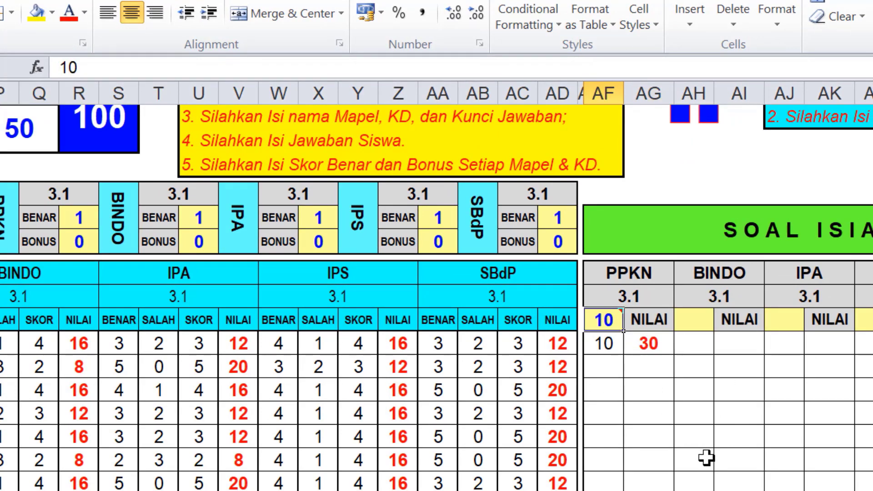
key(BackSpace)
key(Return)
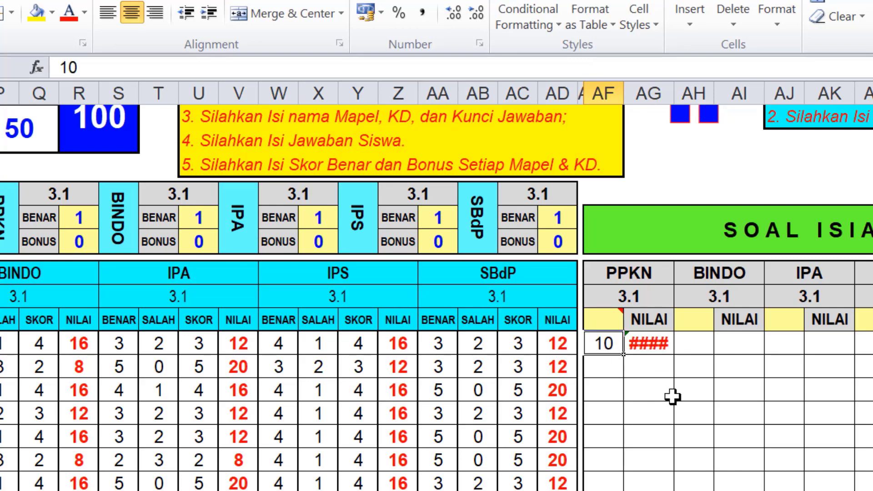
key(ctrl+z)
Check the AG15 NILAI formula against AF14, then delete the AF14 maximum score again
click(648, 344)
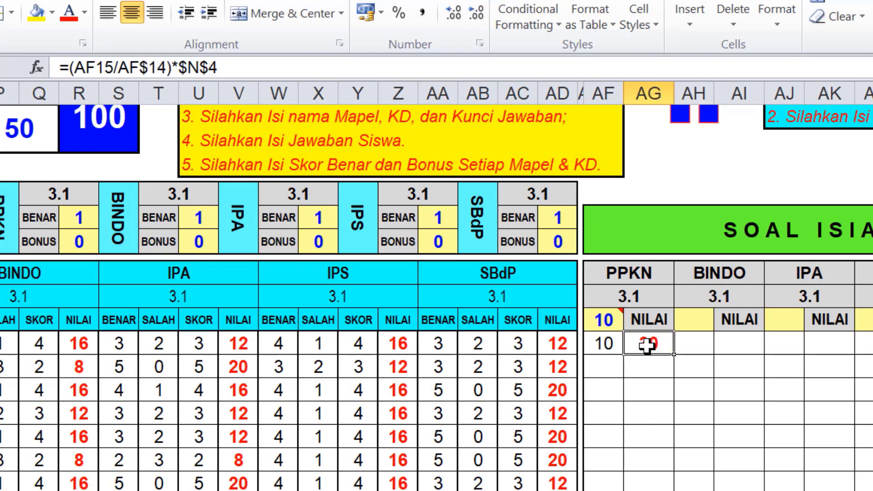
click(604, 320)
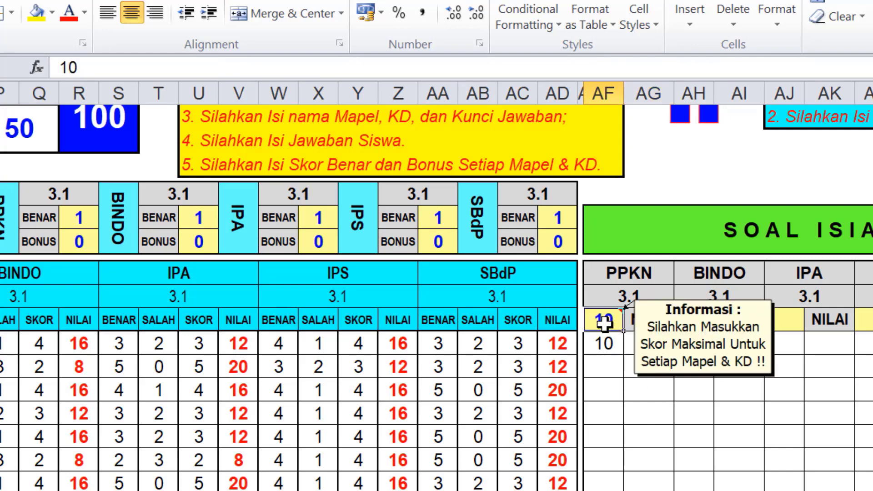
click(649, 345)
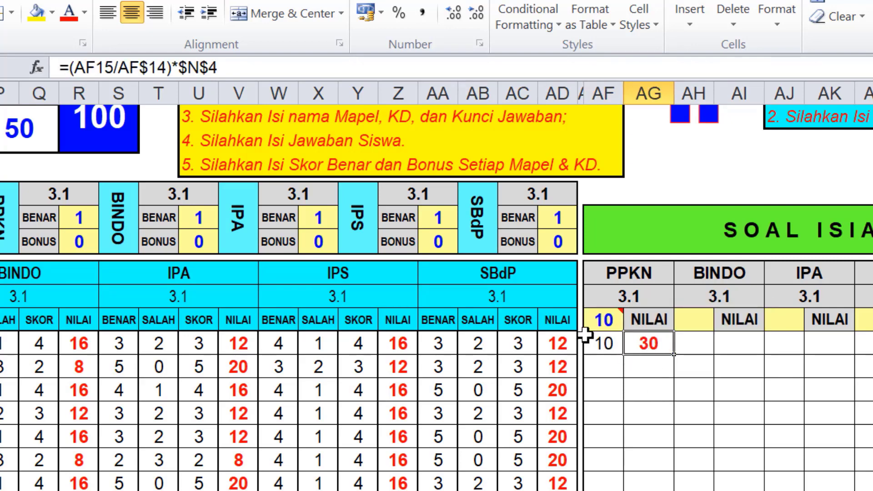
click(604, 320)
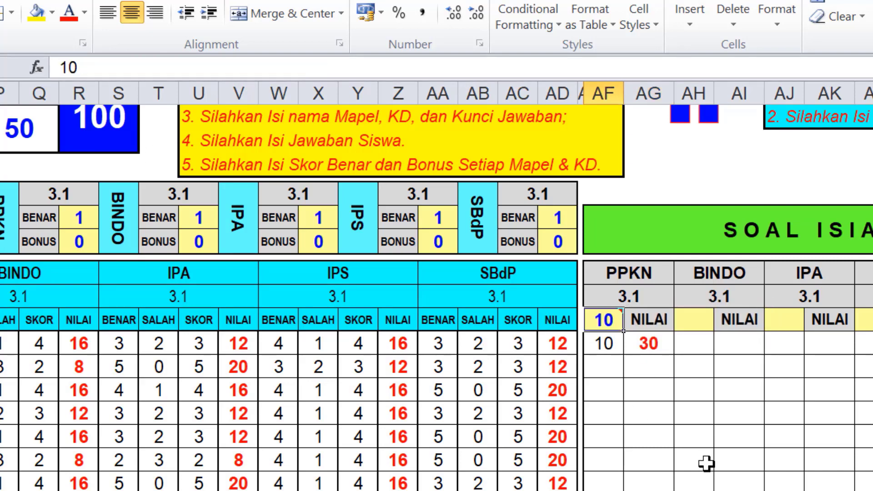
key(Delete)
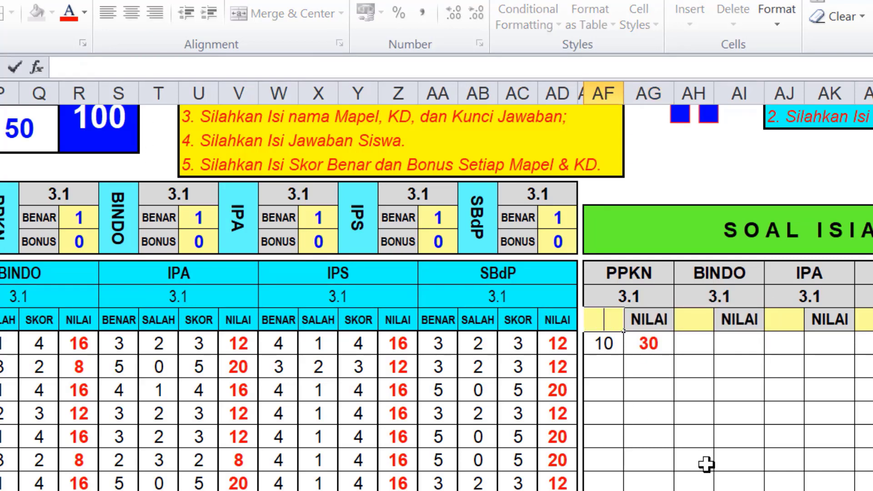
key(Down)
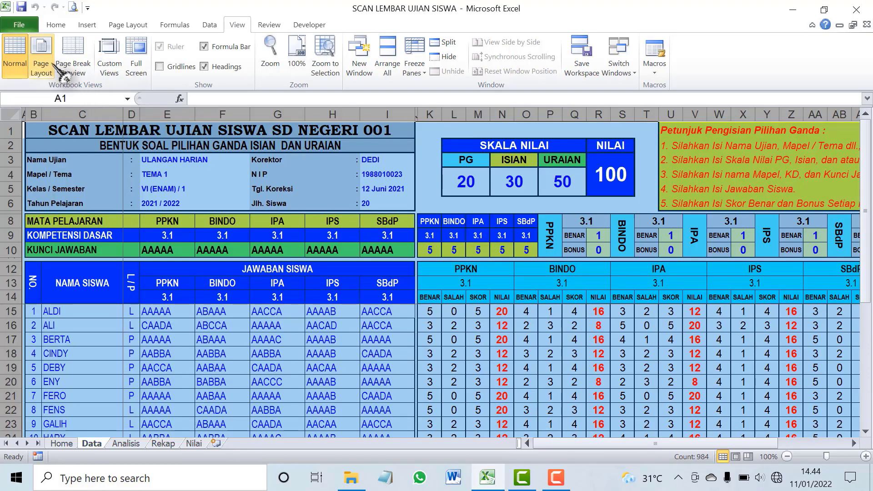
Select the exam details input range E3:F6 and open Protect Sheet from Home > Format
click(56, 24)
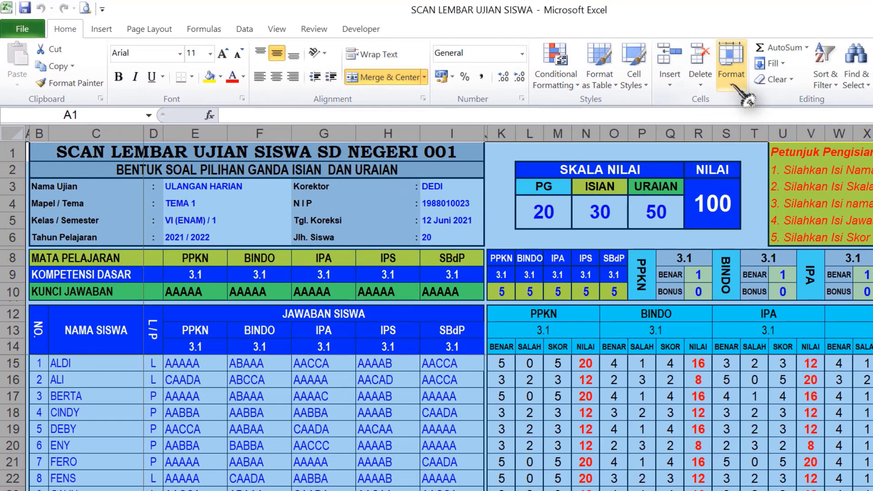
click(627, 57)
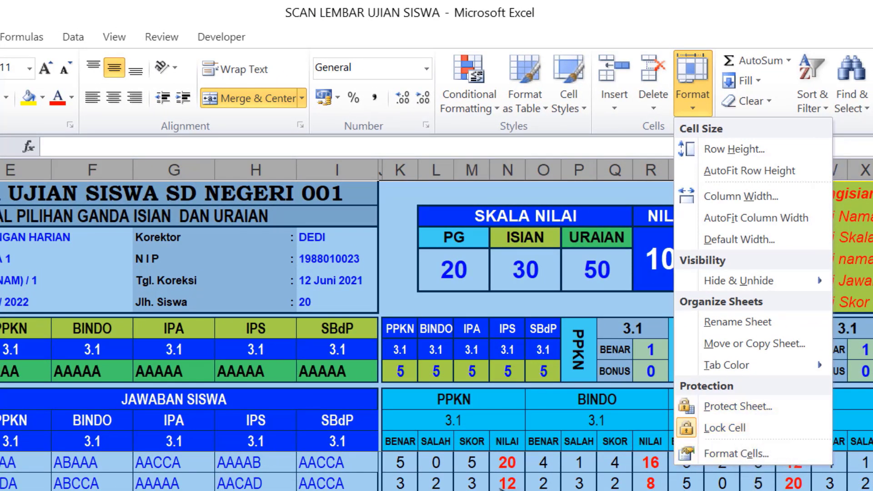
drag(3, 238, 7, 288)
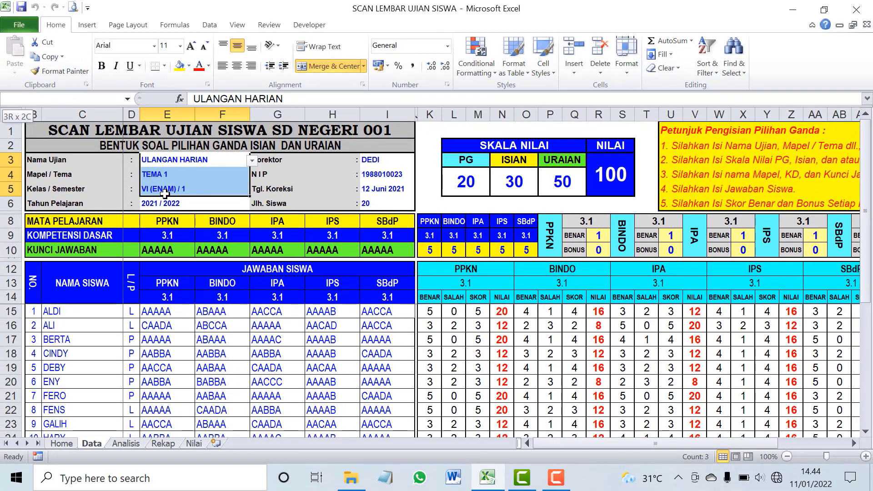
drag(164, 194, 165, 204)
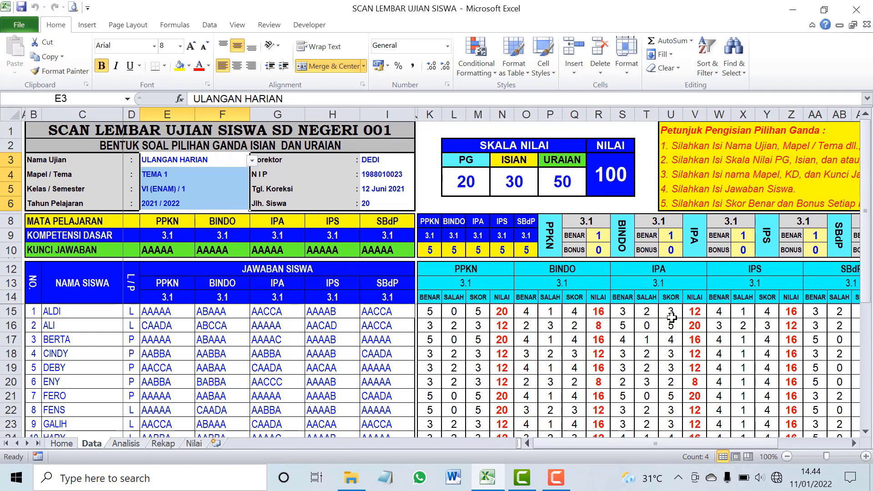
drag(593, 446, 566, 446)
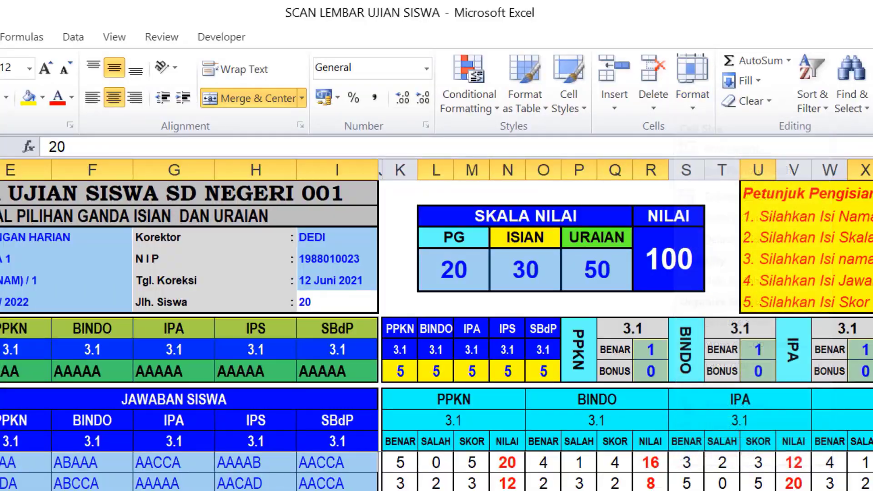
click(627, 55)
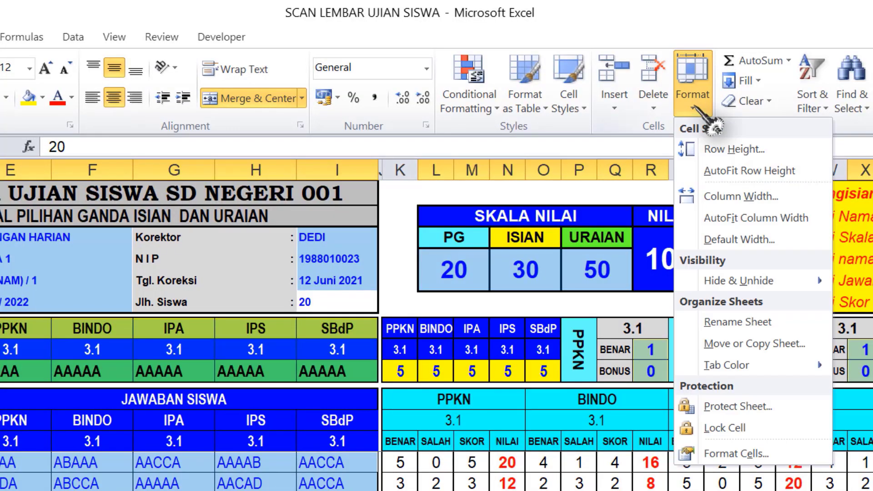
click(750, 406)
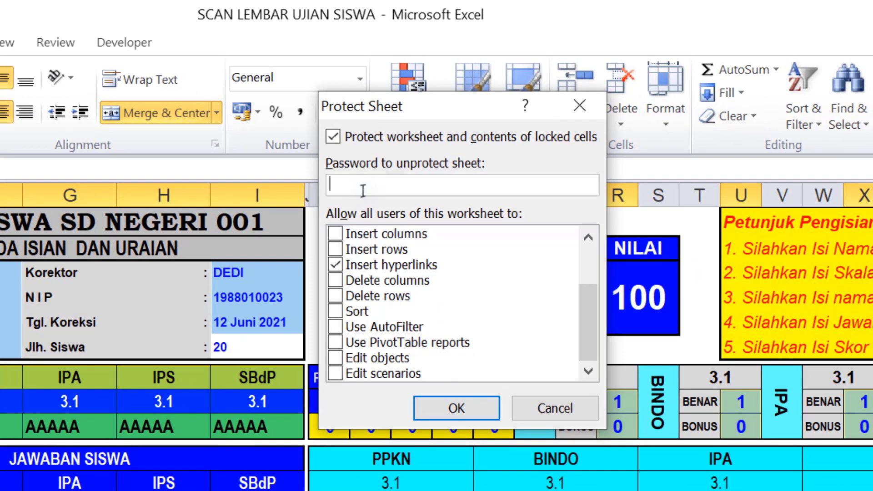
Protect the Data sheet, then test selecting the PG, ISIAN, URAIAN scale and bonus cells
key(Return)
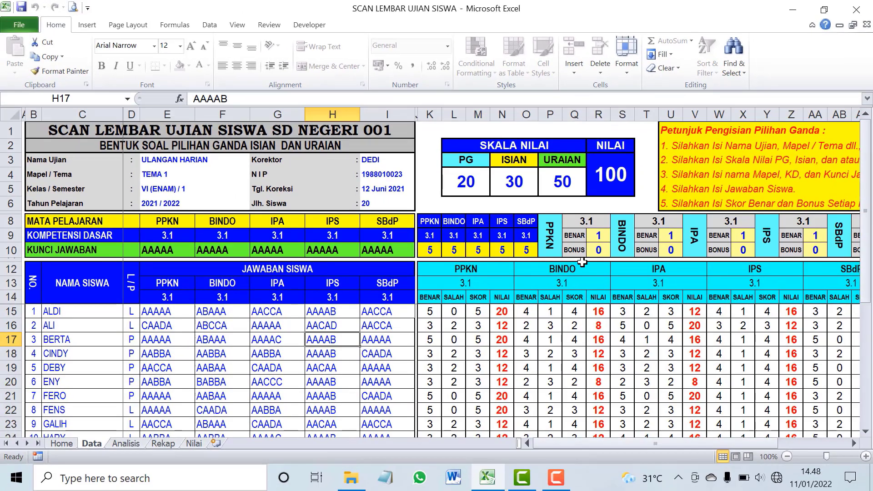
click(514, 182)
click(564, 184)
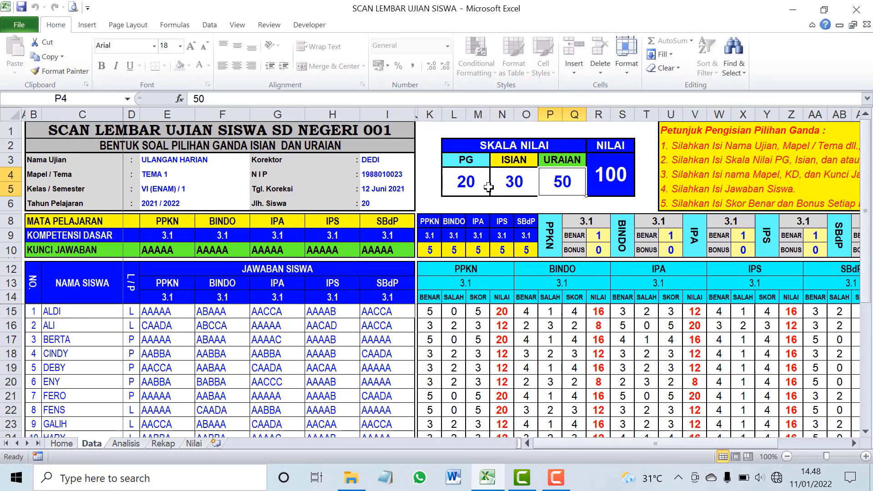
click(466, 187)
click(506, 185)
click(573, 185)
click(671, 250)
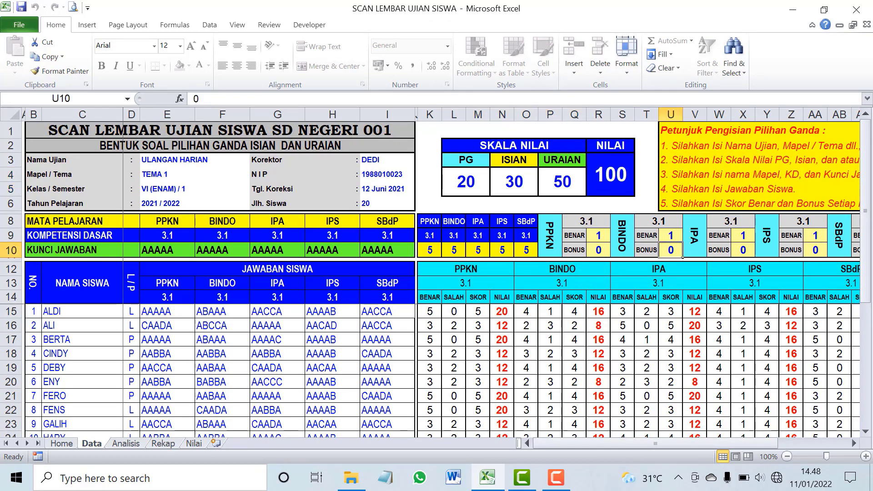
Test selecting Uraian score entry cells and scroll down the protected sheet
drag(626, 447, 696, 448)
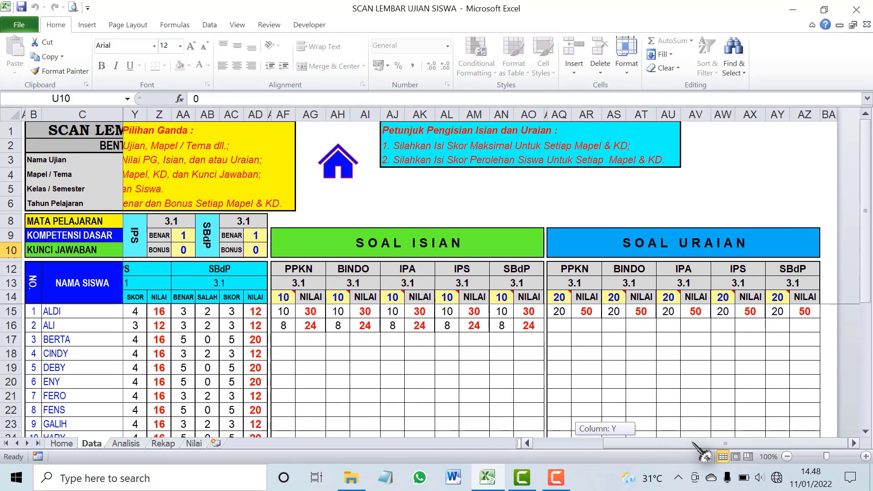
click(559, 326)
click(559, 355)
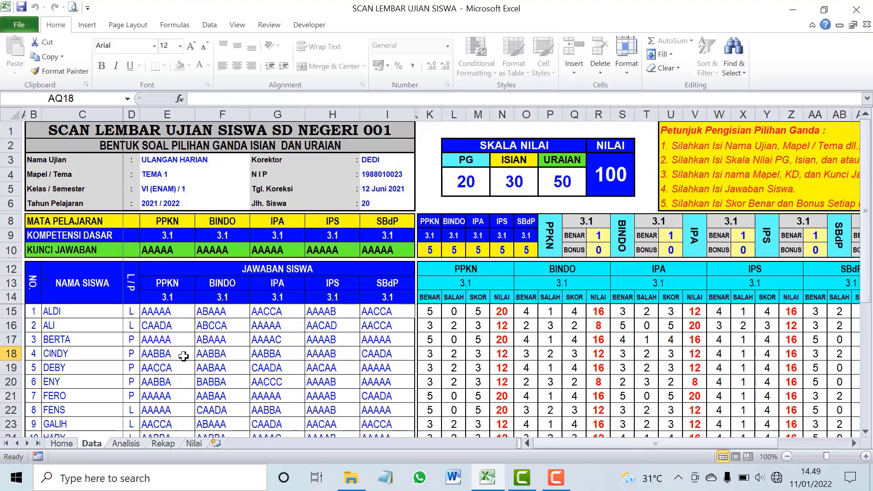
scroll(146, 348, down, 4)
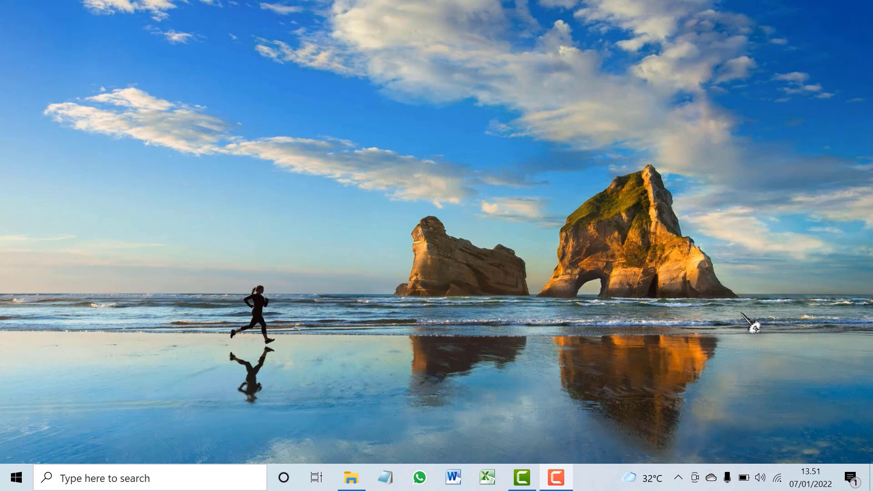
Refresh the desktop, then reopen SCAN LEMBAR UJIAN SISWA from the Music folder in File Explorer
right_click(554, 185)
click(591, 226)
right_click(586, 226)
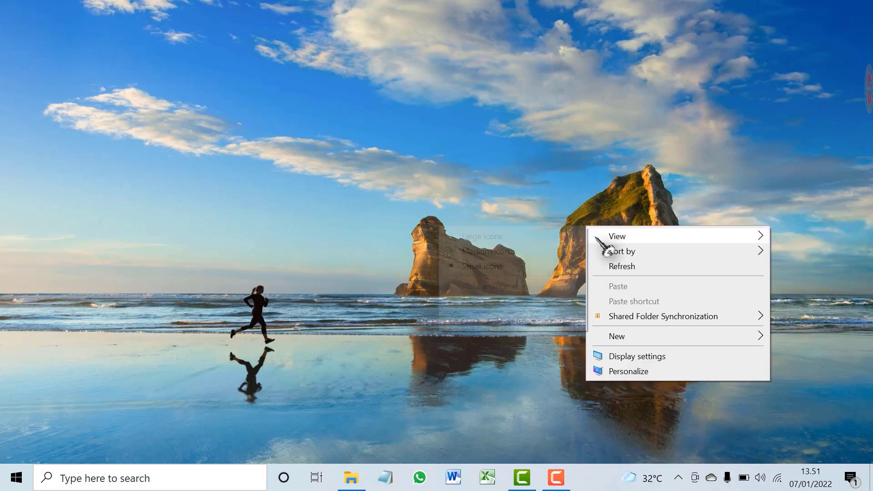
click(618, 267)
click(354, 478)
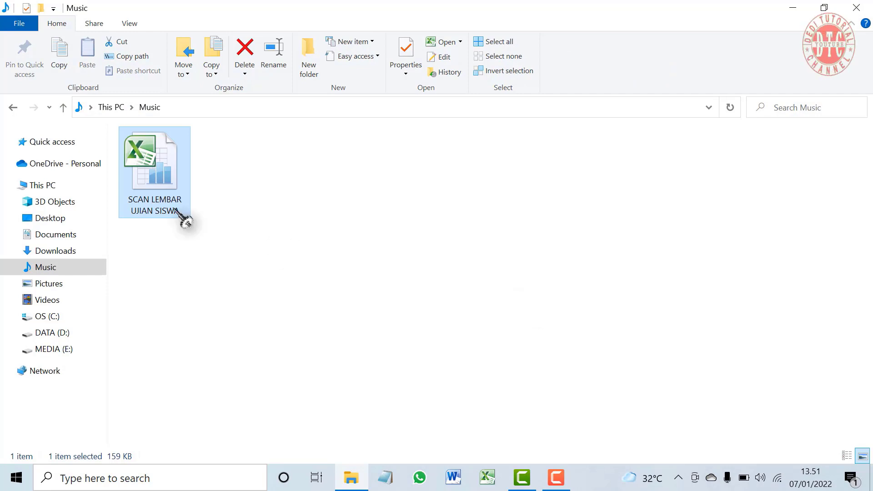
double_click(168, 195)
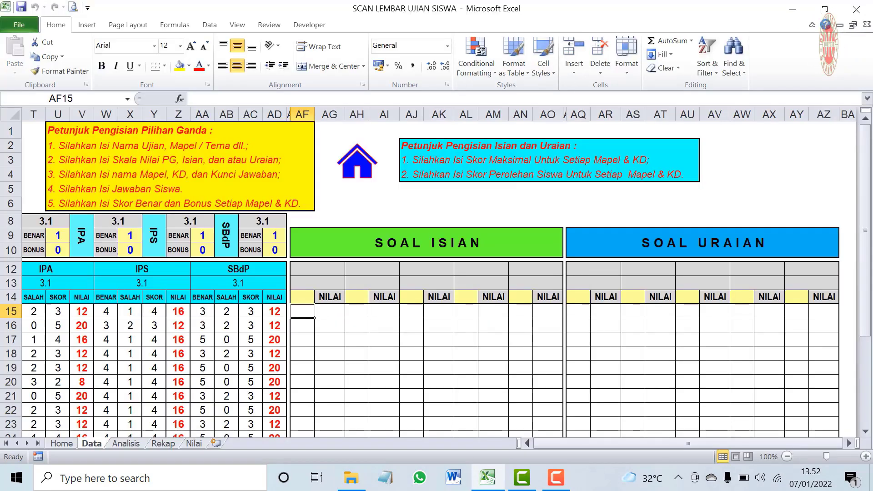
Review the PG 20, ISIAN 30 and URAIAN 50 scale values, then switch to the Analisis sheet
drag(567, 443, 536, 442)
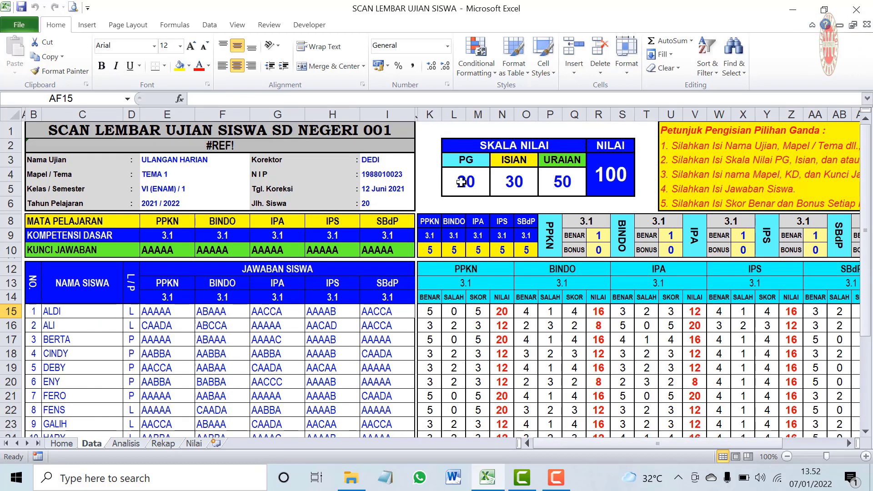
click(511, 182)
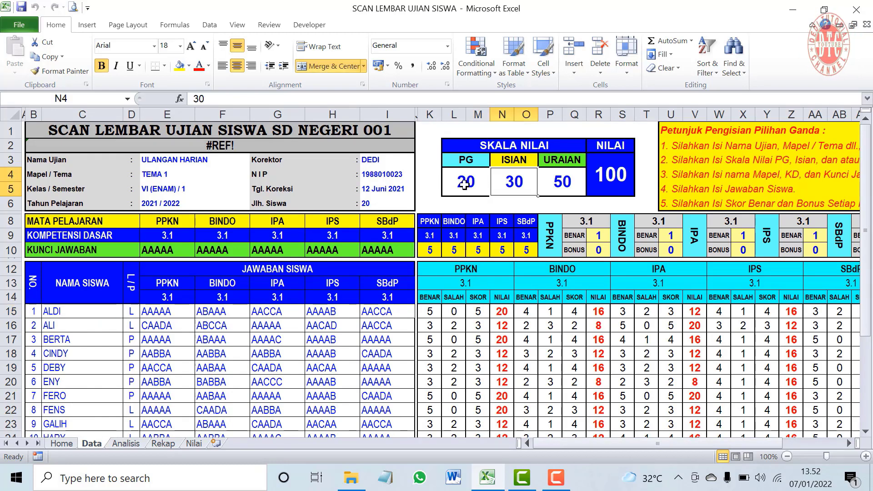
click(464, 185)
click(516, 187)
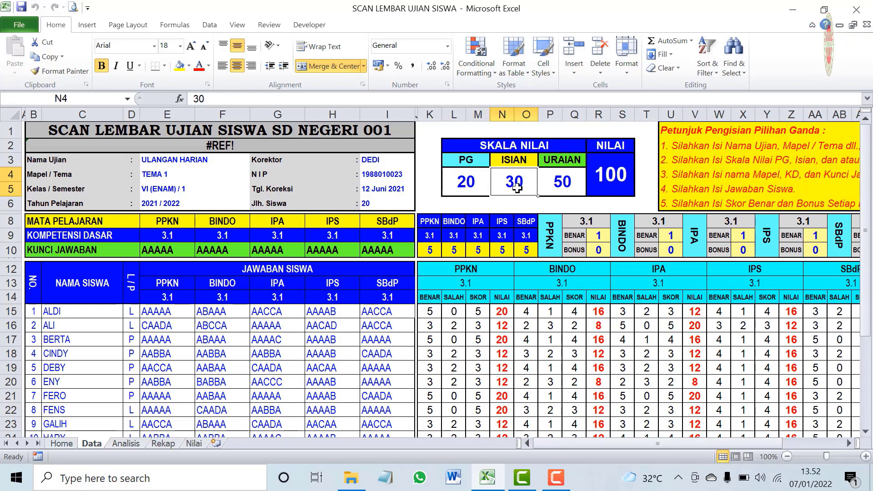
click(559, 188)
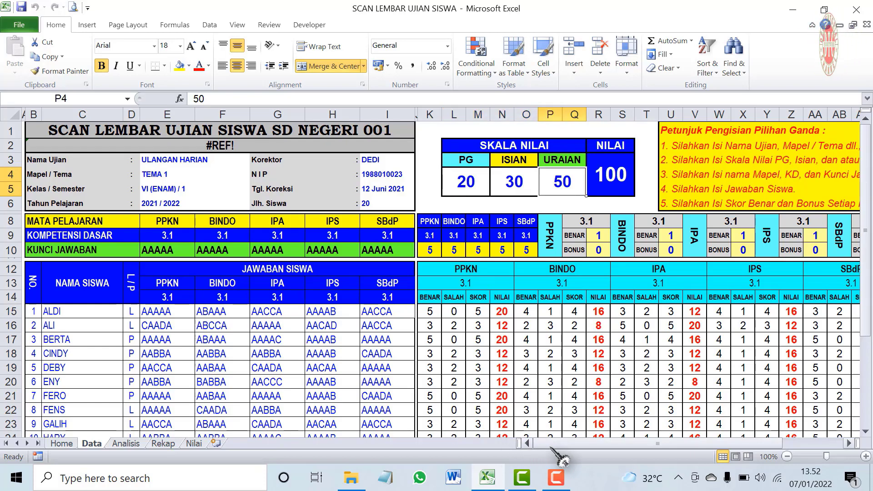
drag(564, 444, 361, 321)
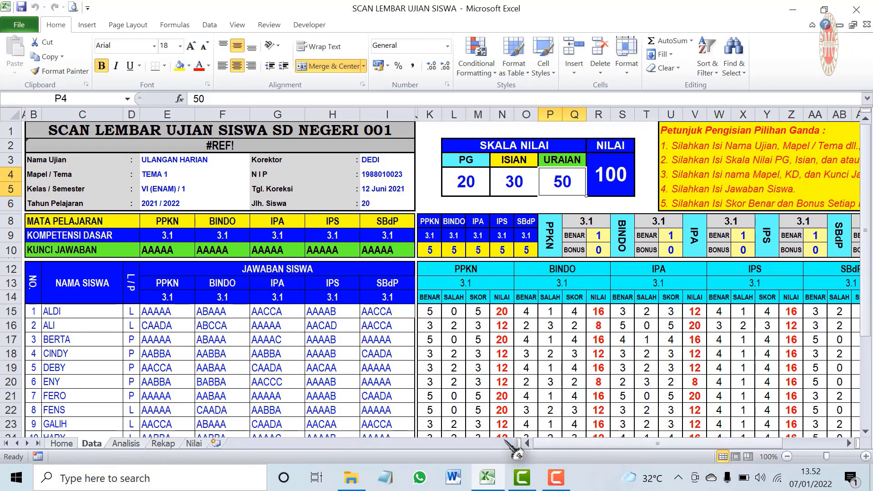
click(124, 444)
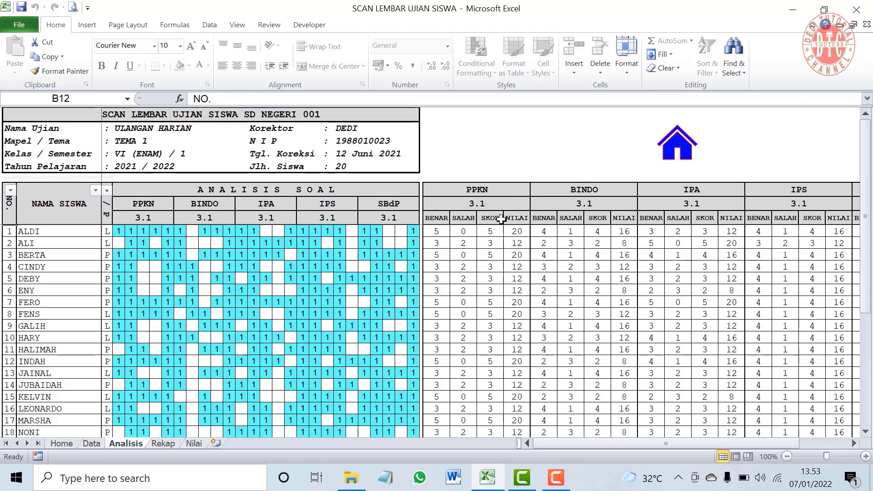
drag(626, 445, 659, 473)
click(97, 447)
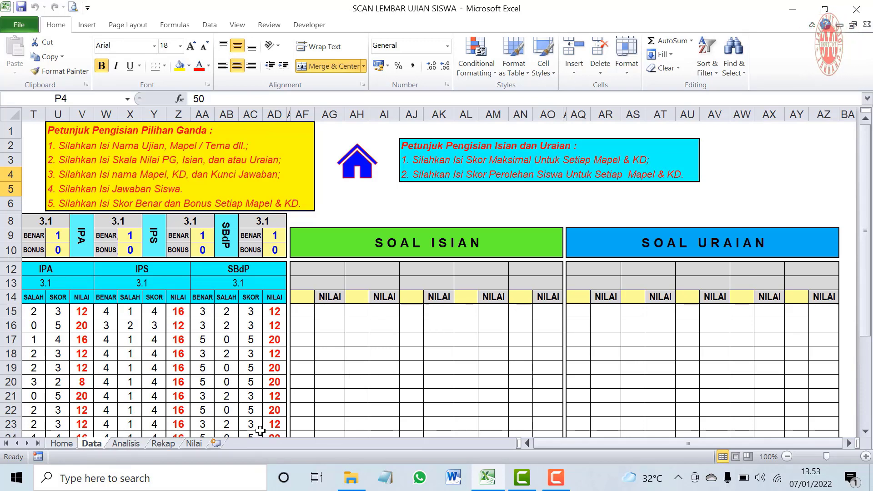
click(132, 445)
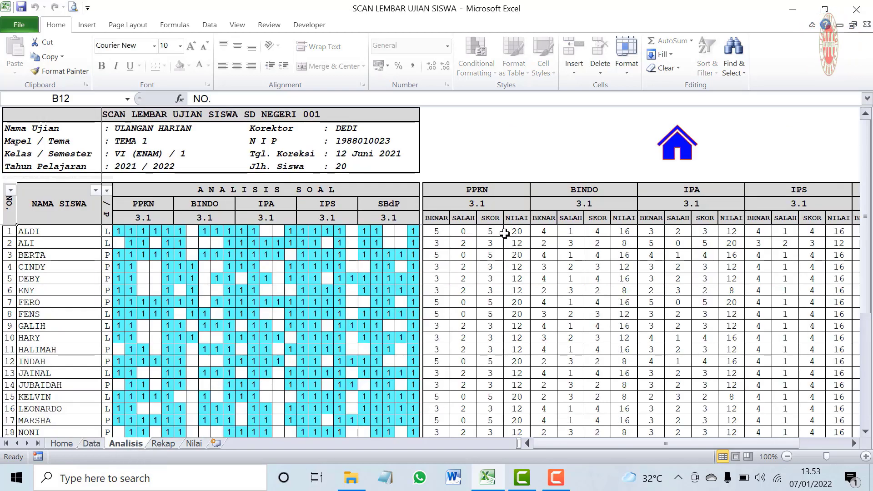
click(92, 445)
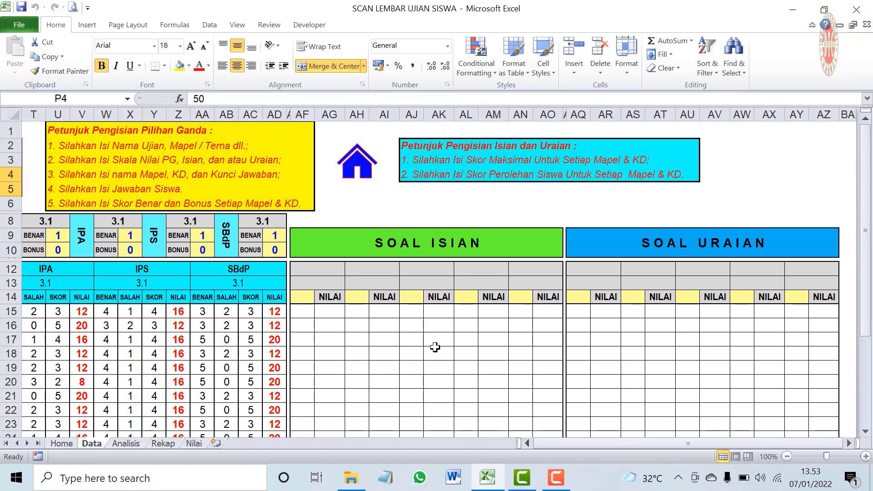
scroll(435, 347, down, 1)
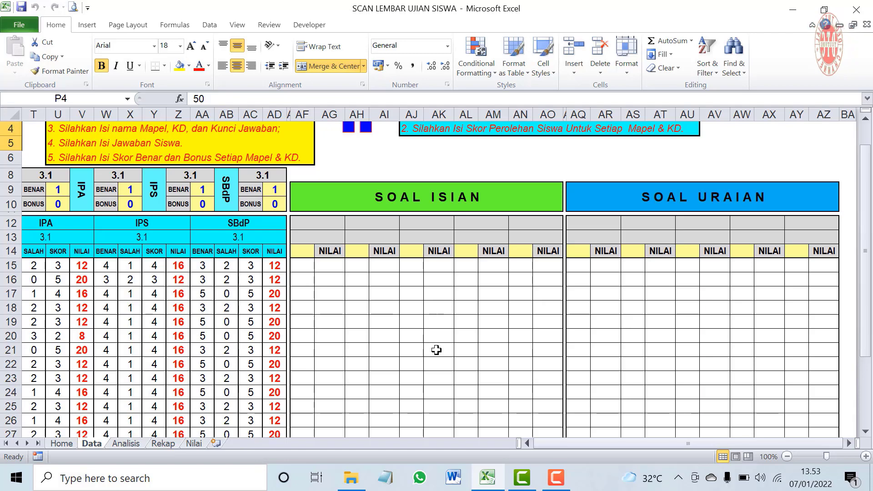
scroll(437, 351, up, 1)
drag(556, 446, 608, 448)
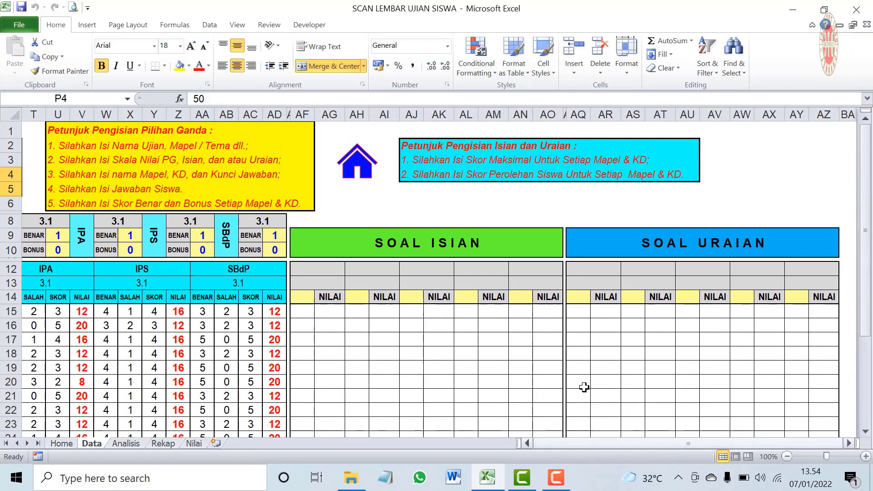
scroll(309, 330, down, 2)
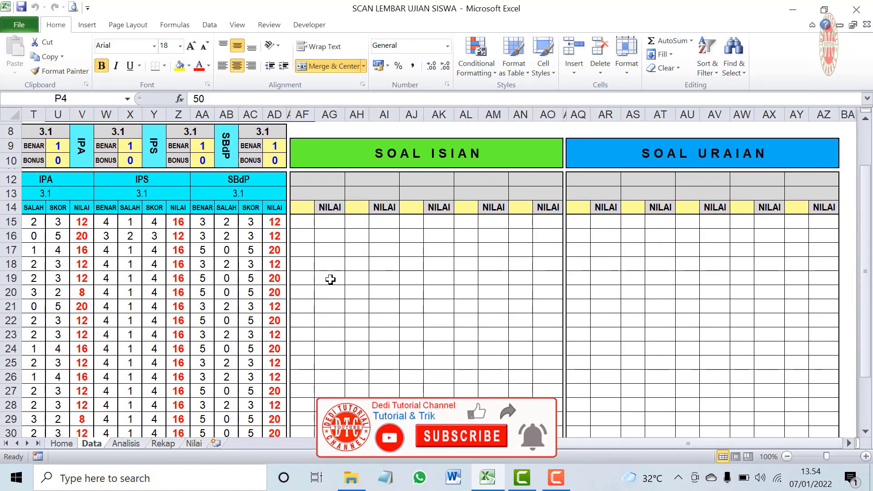
scroll(330, 279, up, 2)
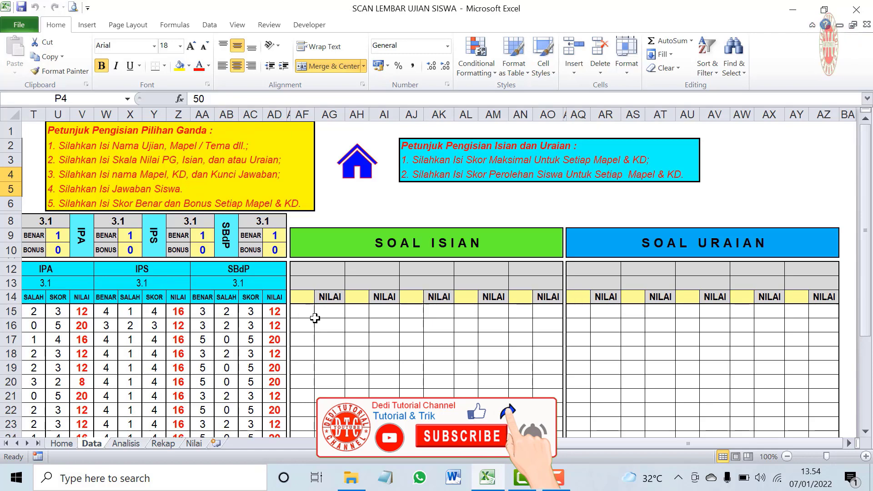
drag(570, 443, 646, 444)
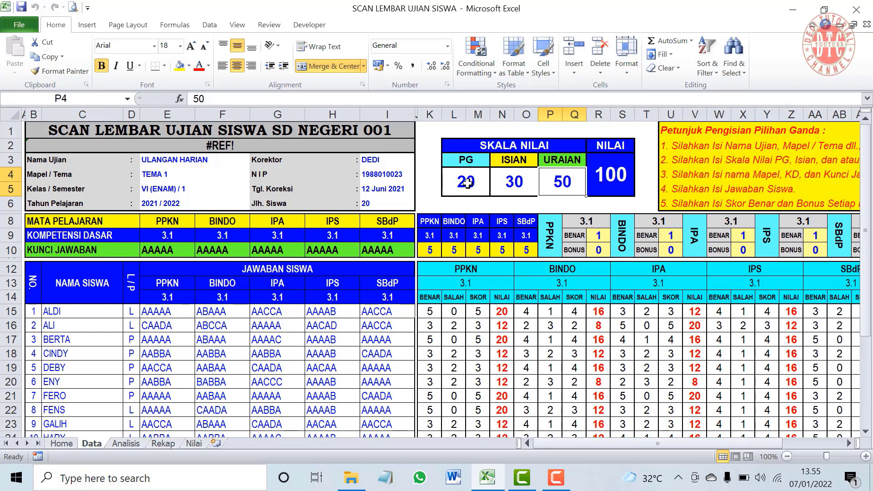
click(468, 183)
click(517, 182)
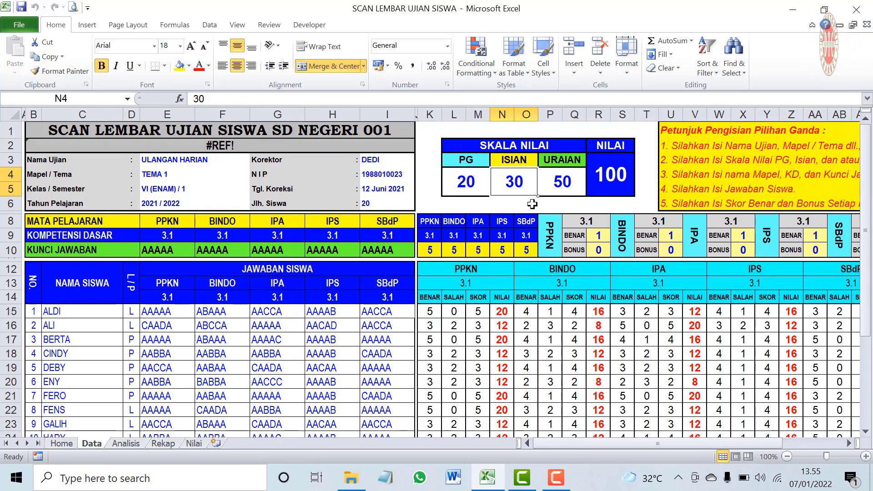
click(564, 183)
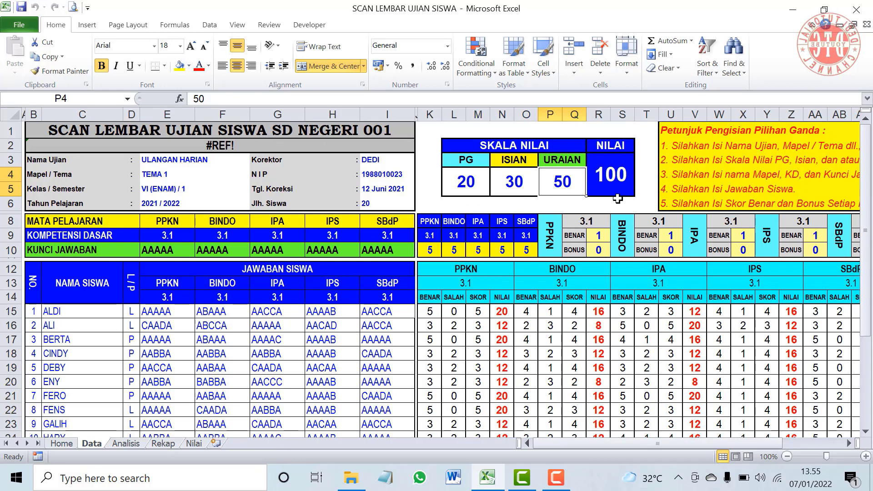
click(473, 184)
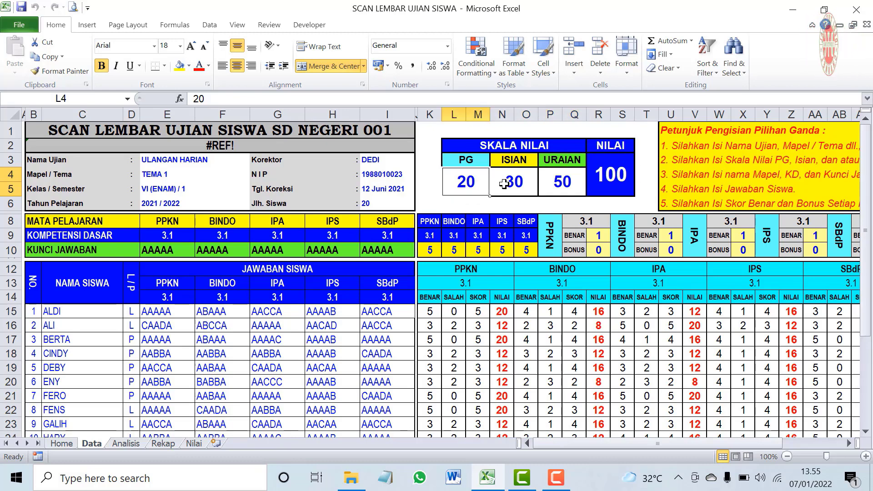
click(505, 184)
click(564, 182)
click(457, 183)
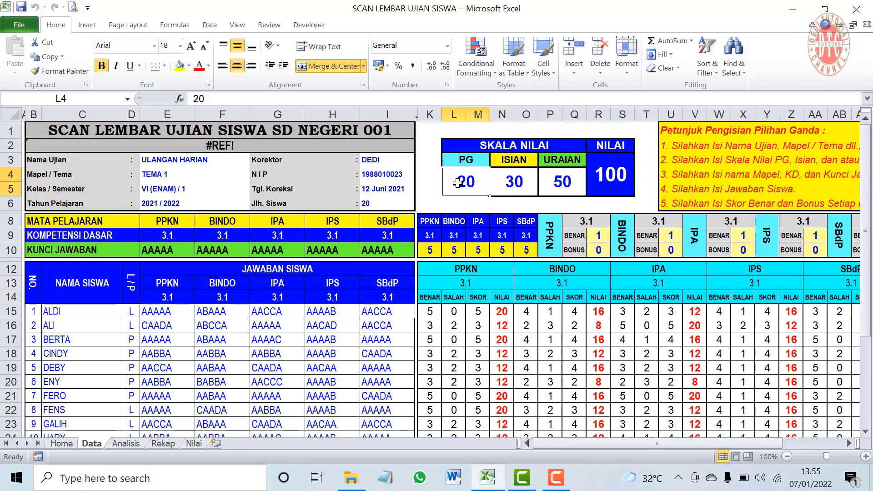
click(516, 183)
click(562, 183)
click(457, 186)
click(512, 180)
click(563, 183)
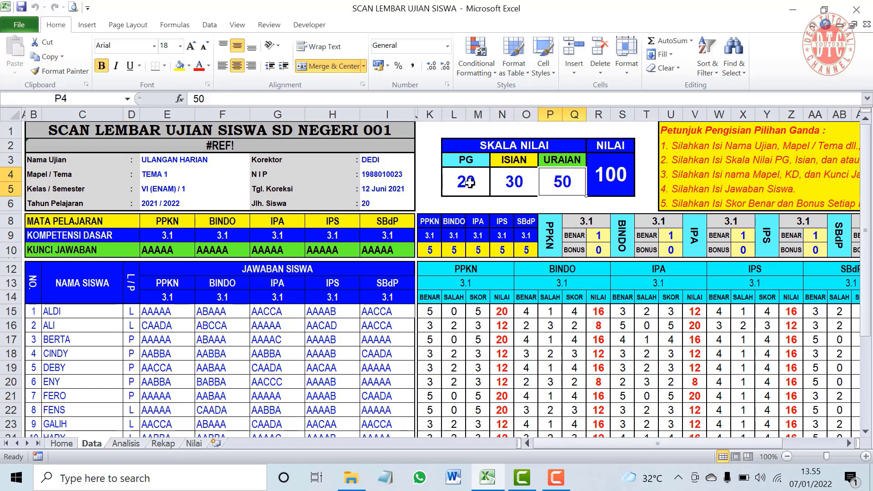
click(473, 182)
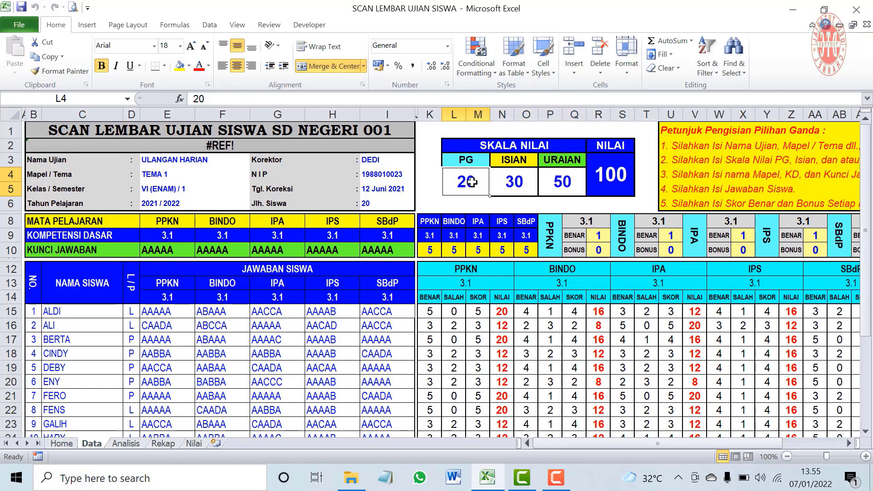
click(512, 182)
click(556, 182)
click(470, 183)
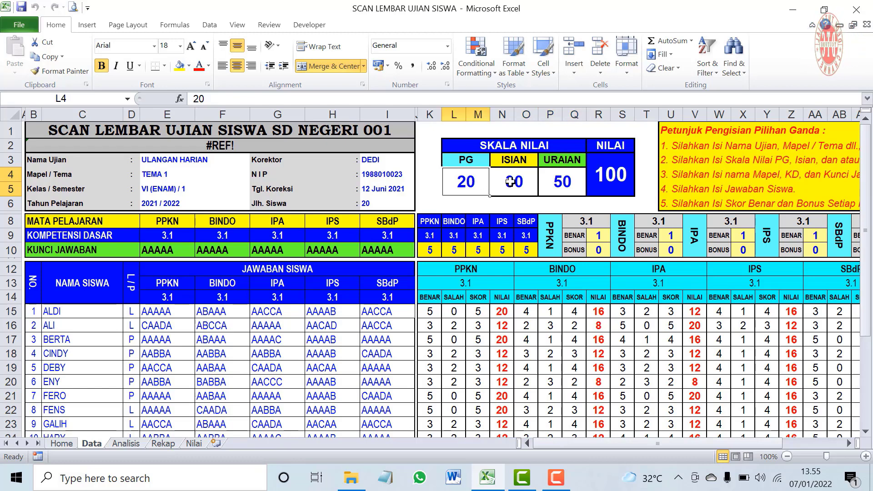
click(510, 181)
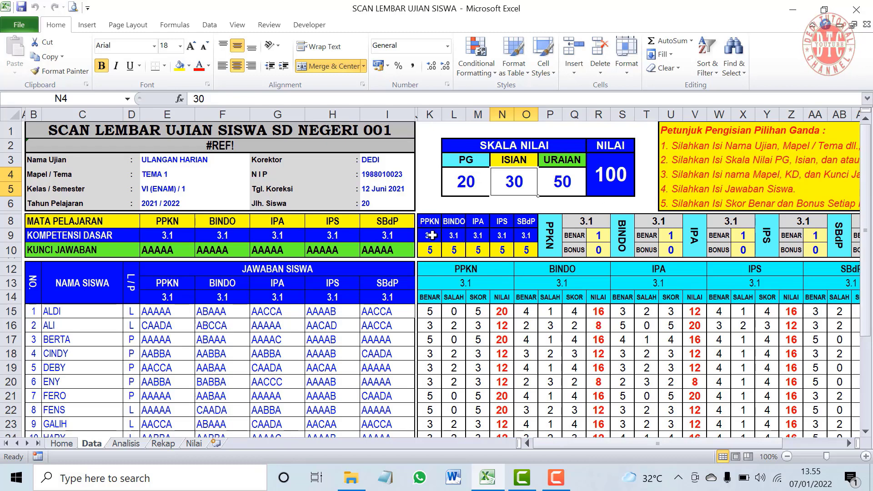
Link the first Soal Isian heading AF12 to the PPKN heading with =K12
scroll(492, 326, right, 6)
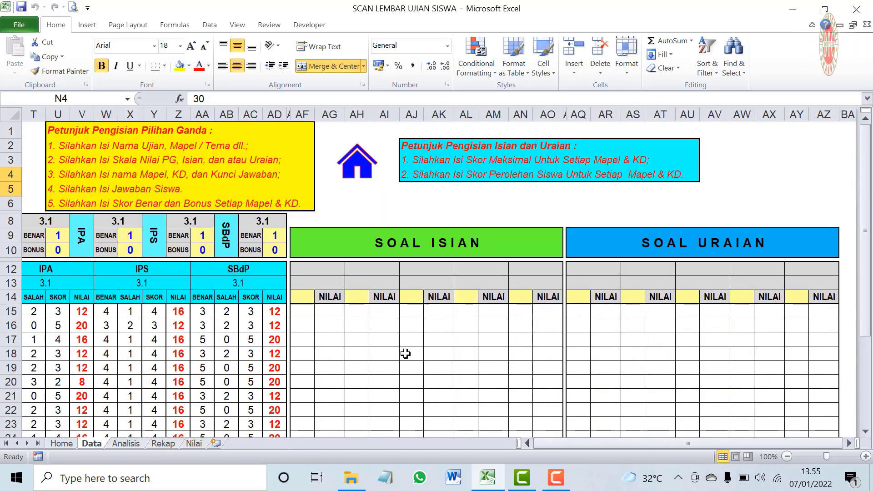
click(318, 267)
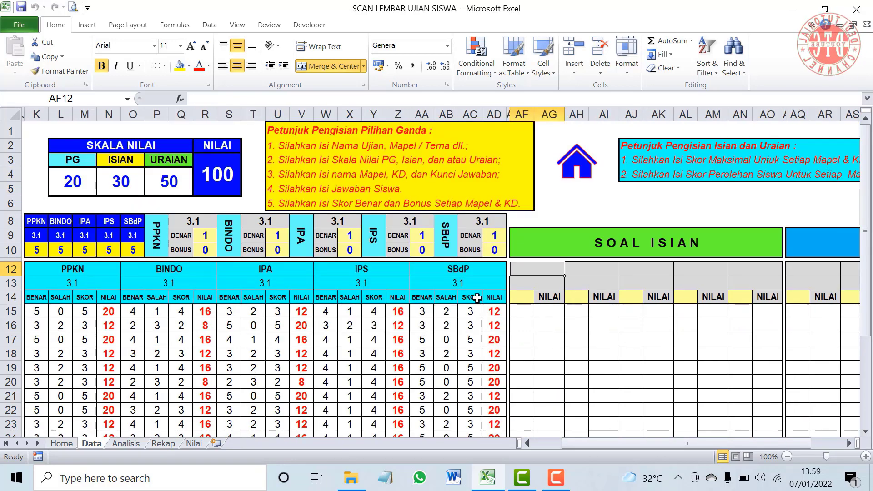
mouse_move(673, 446)
mouse_down()
mouse_move(706, 446)
mouse_move(687, 446)
mouse_up()
text(=)
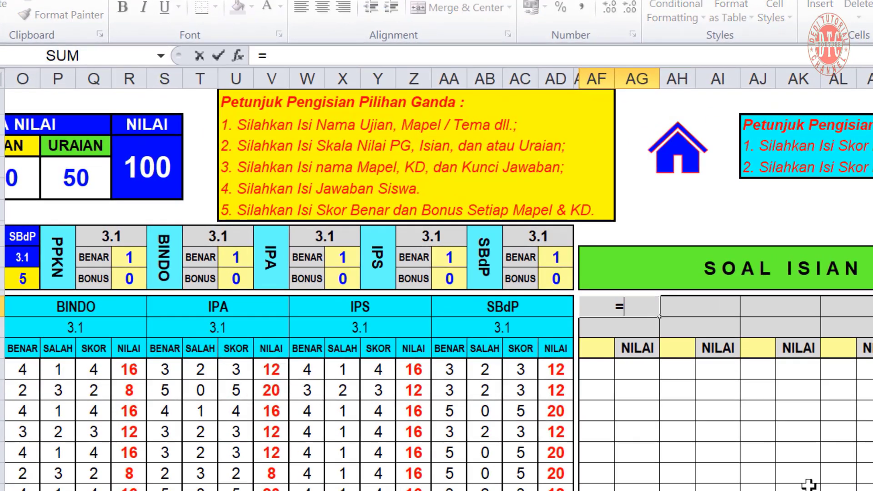
scroll(809, 485, left, 4)
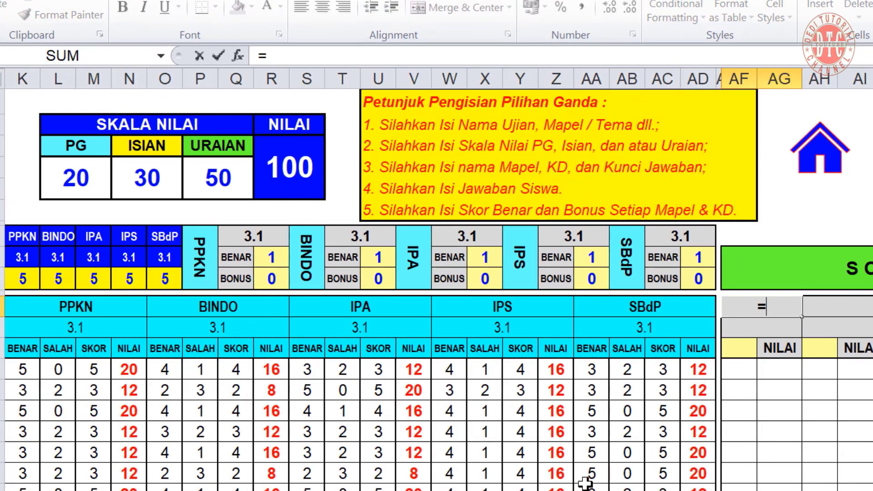
click(95, 306)
key(Return)
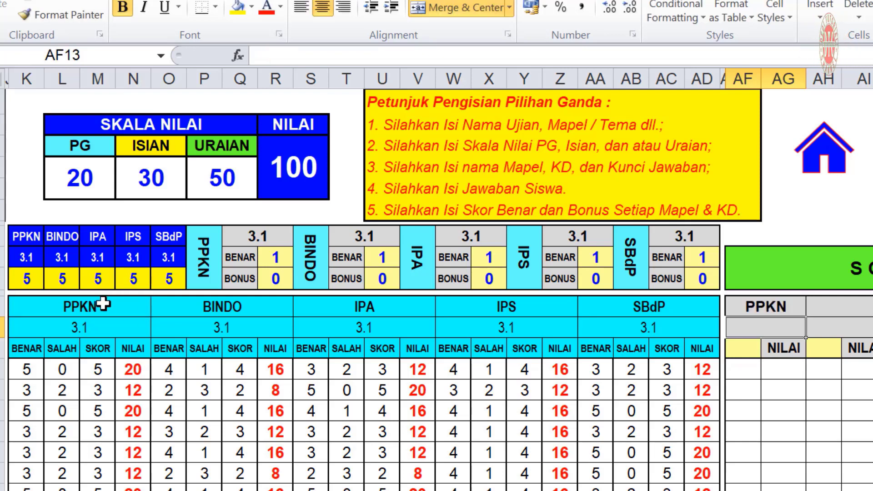
Fill the heading link down into AF13 as =K13 showing competency 3.1, and verify the K12 source
click(792, 308)
drag(806, 317, 803, 338)
click(775, 329)
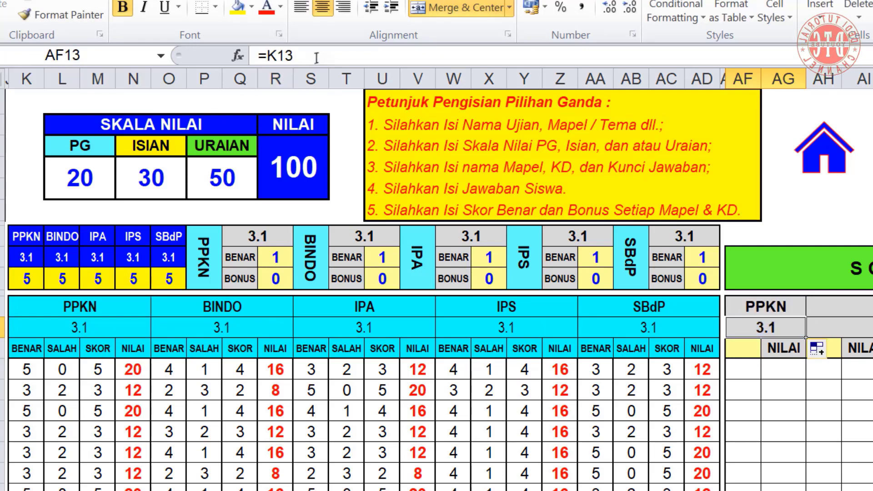
key(F2)
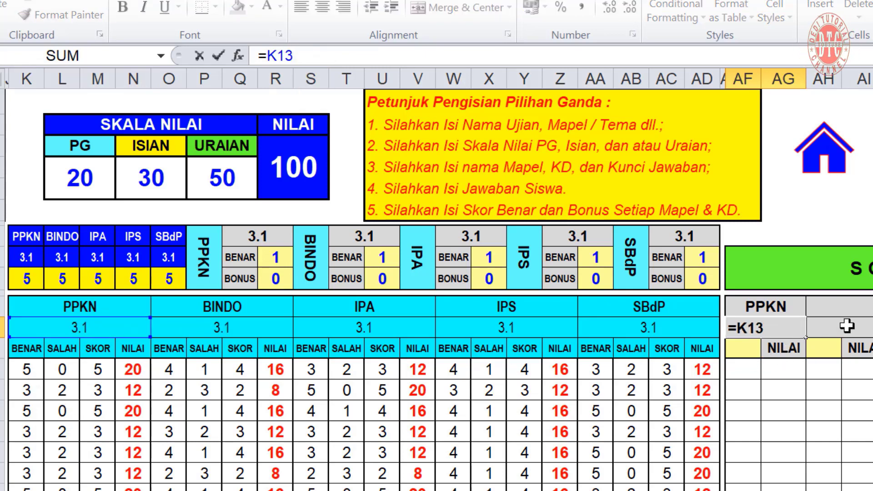
key(Return)
click(112, 310)
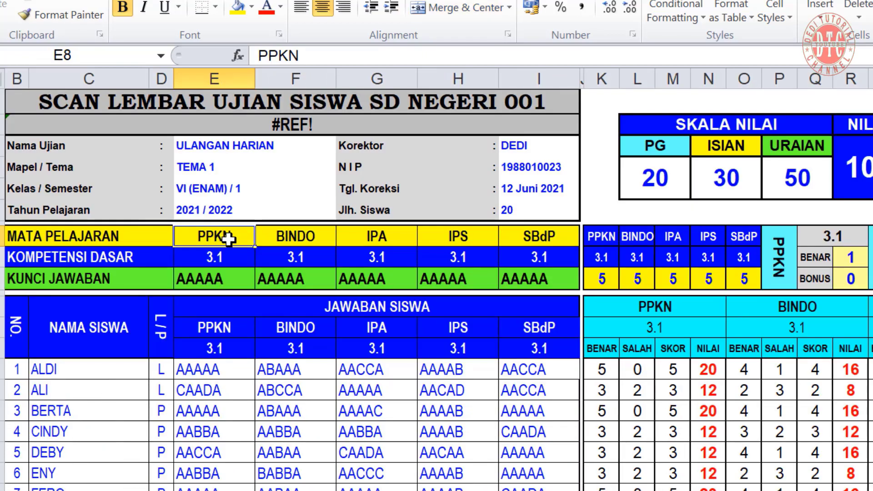
key(Return)
scroll(436, 292, right, 6)
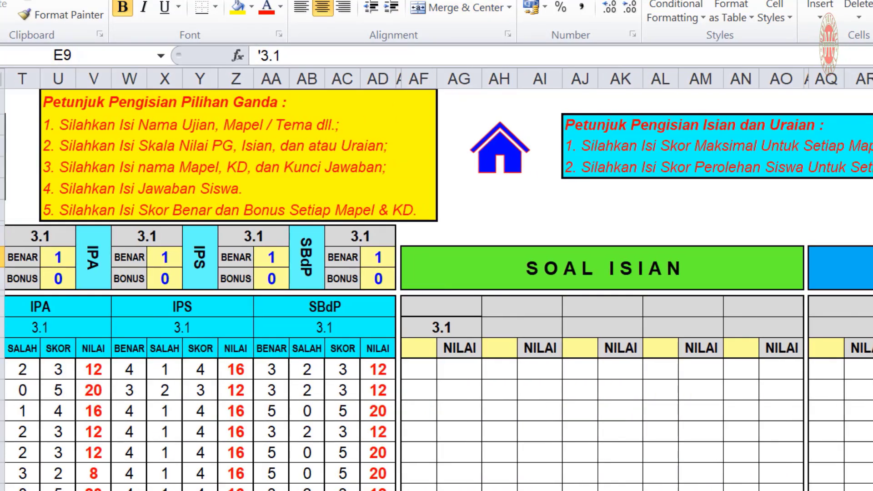
scroll(436, 291, left, 6)
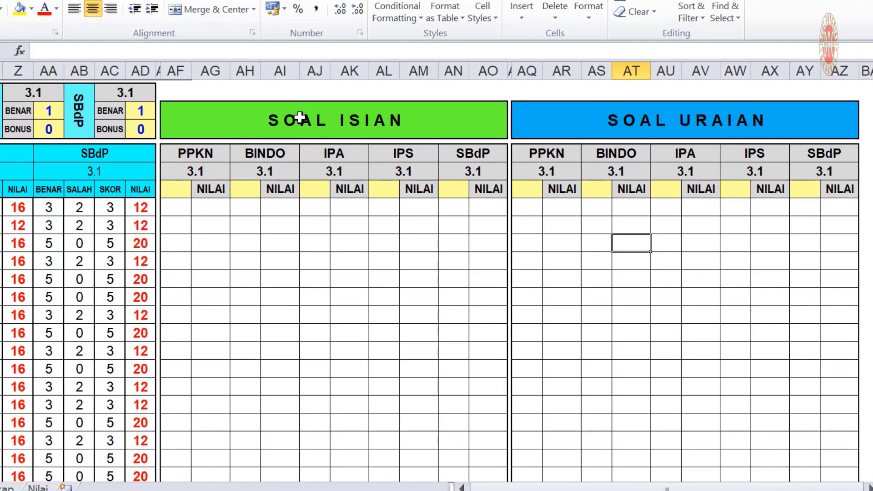
click(537, 488)
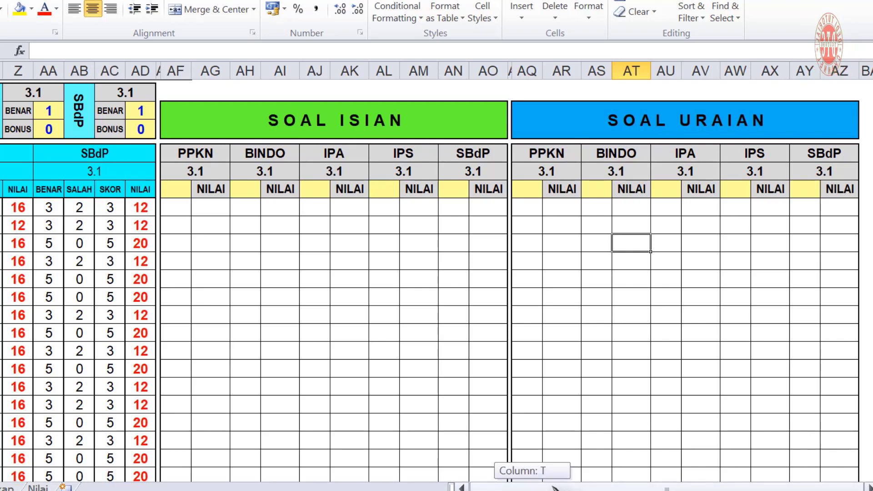
Enter a maximum score of 10 in AF14 beneath the PPKN 3.1 heading
click(176, 188)
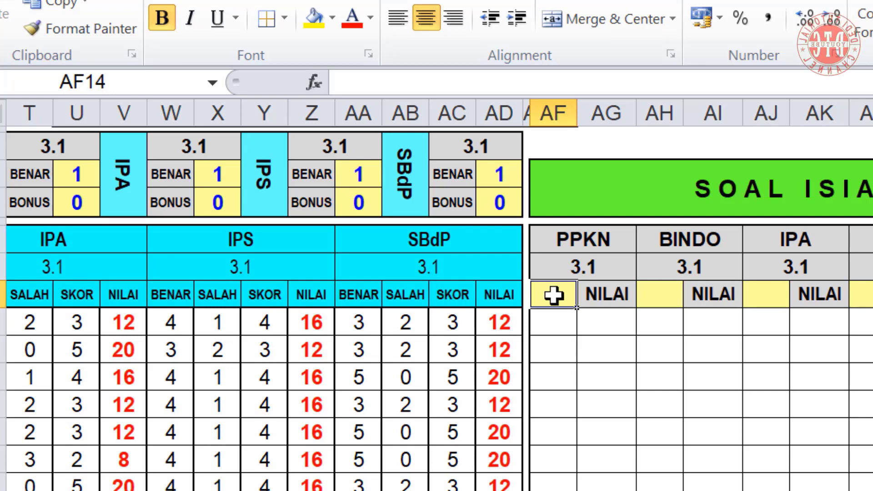
text(1)
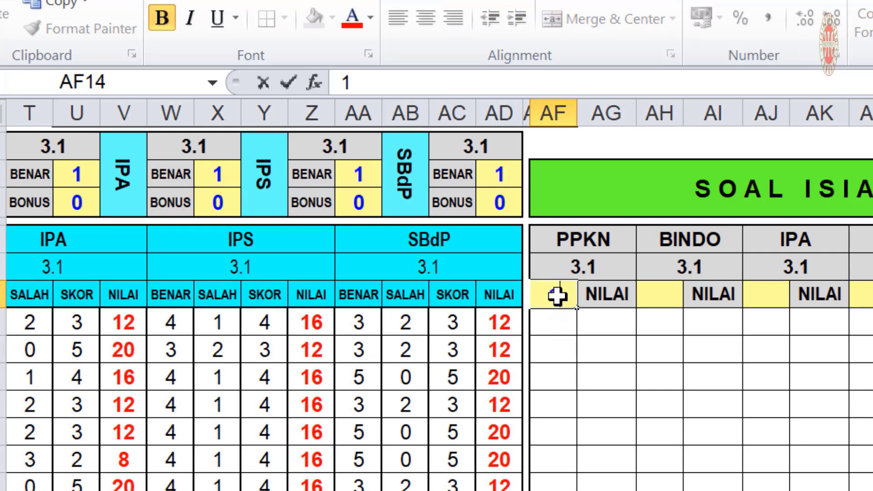
text(0)
key(Return)
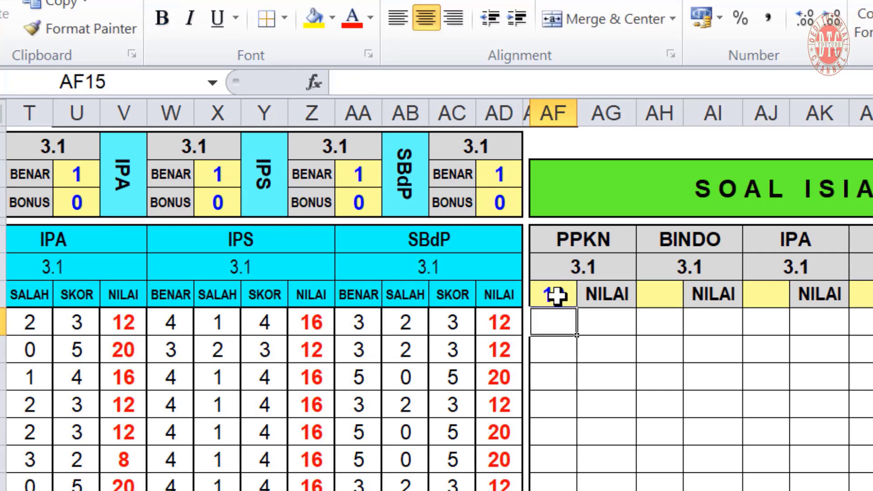
click(556, 296)
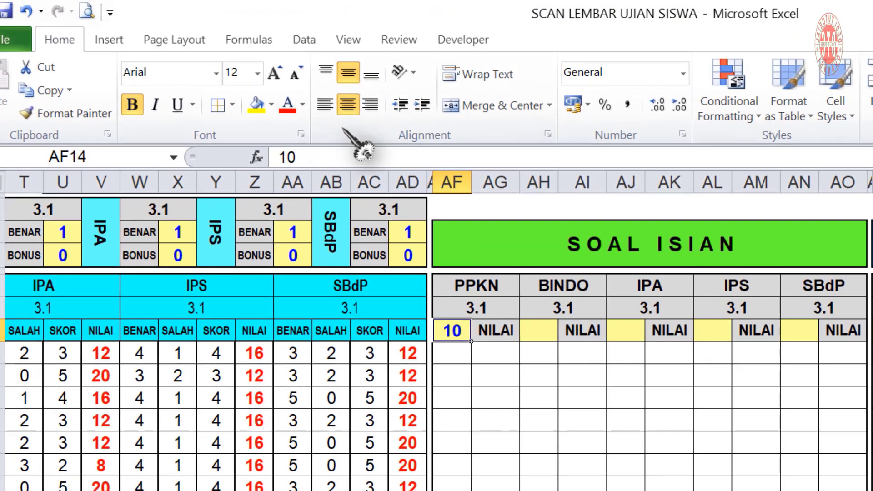
Add a comment to AF14 reading 'Informasi :' followed by 'Silahkan Masukkan Skor Maksimal Untuk Setiap Mapel & KD !!'
click(396, 40)
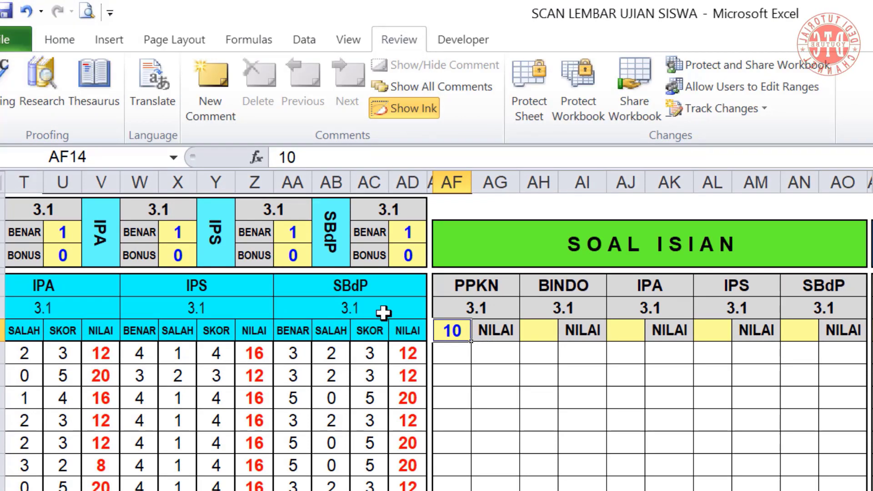
click(211, 97)
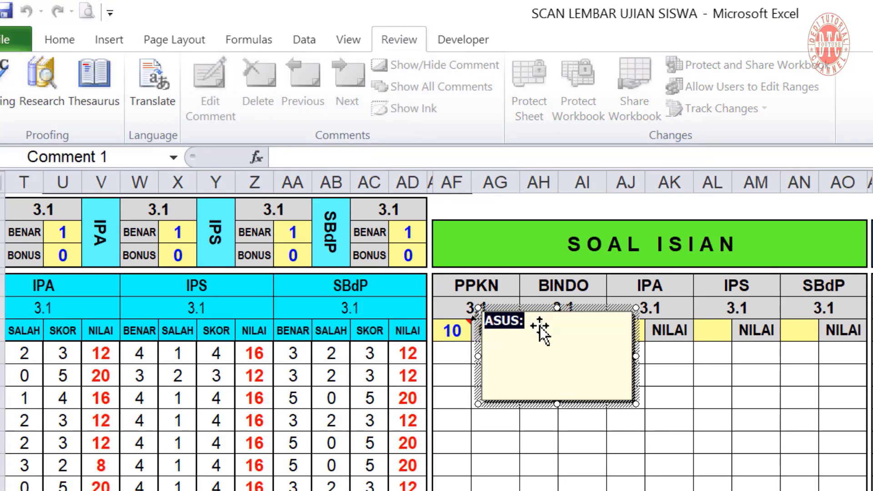
text(Informasi)
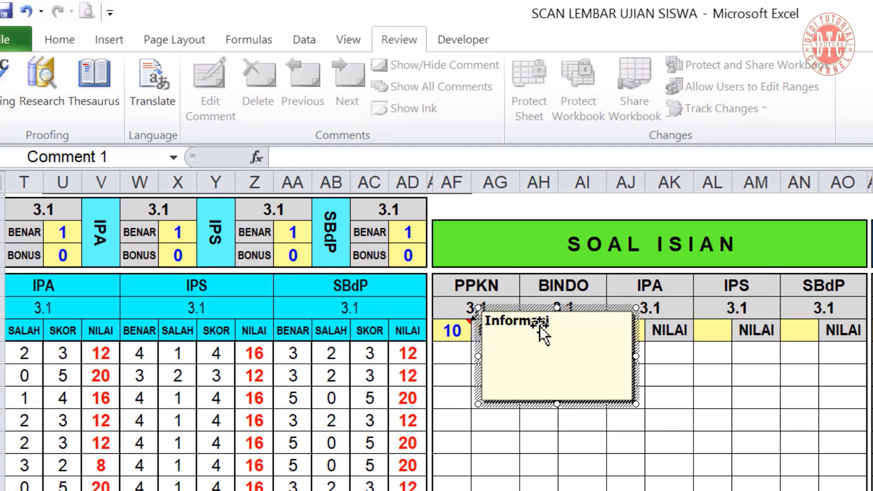
text( :)
key(Return)
text(Silah)
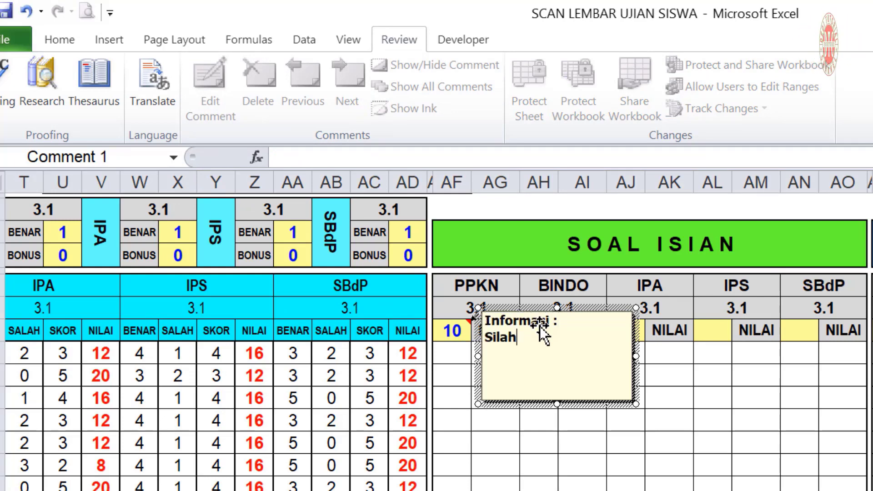
text(kan Masukkan Skor Maksimal Untuk Setiap Mapel & KD !!)
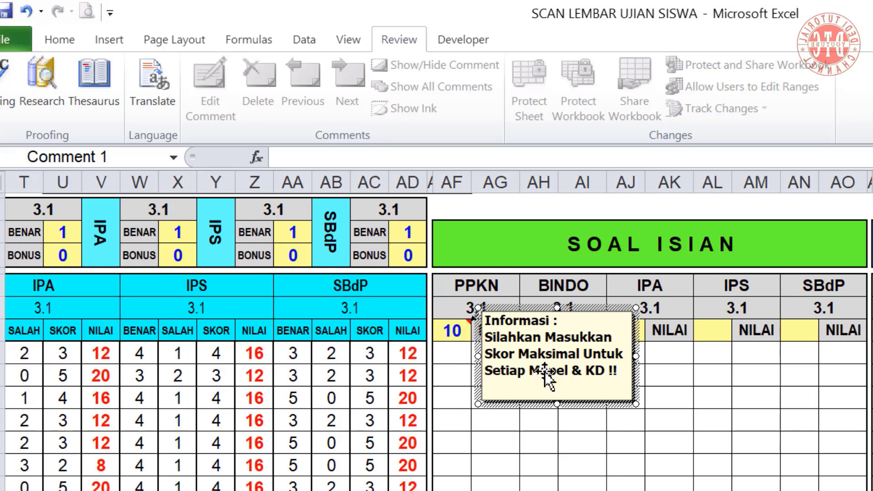
Bold only the 'Informasi :' heading, centre the comment text both ways, and shrink the box to fit
drag(483, 318, 616, 372)
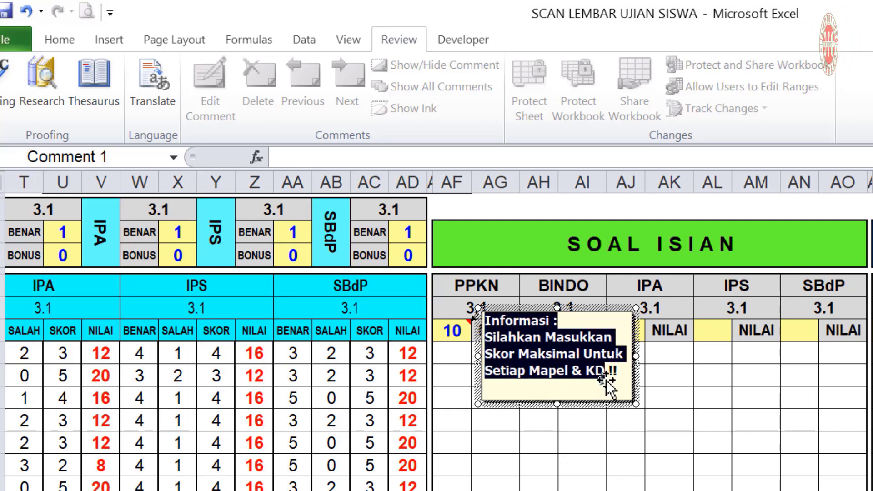
click(54, 40)
click(133, 105)
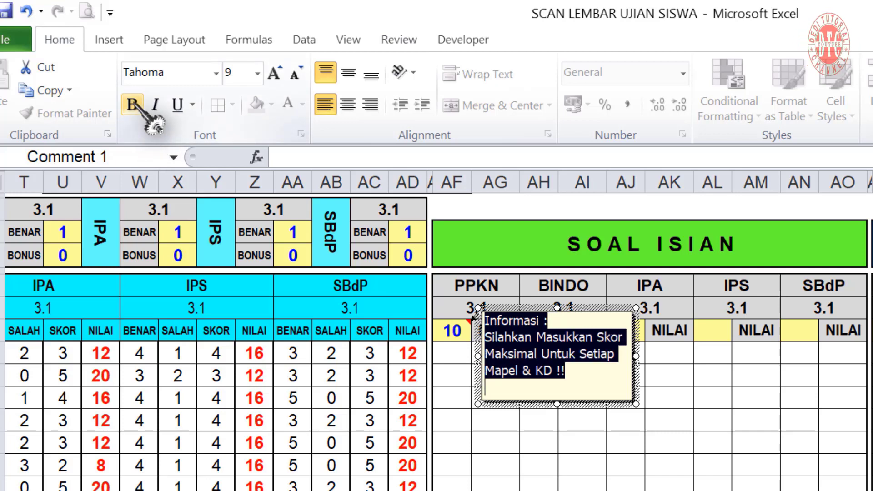
drag(550, 320, 483, 321)
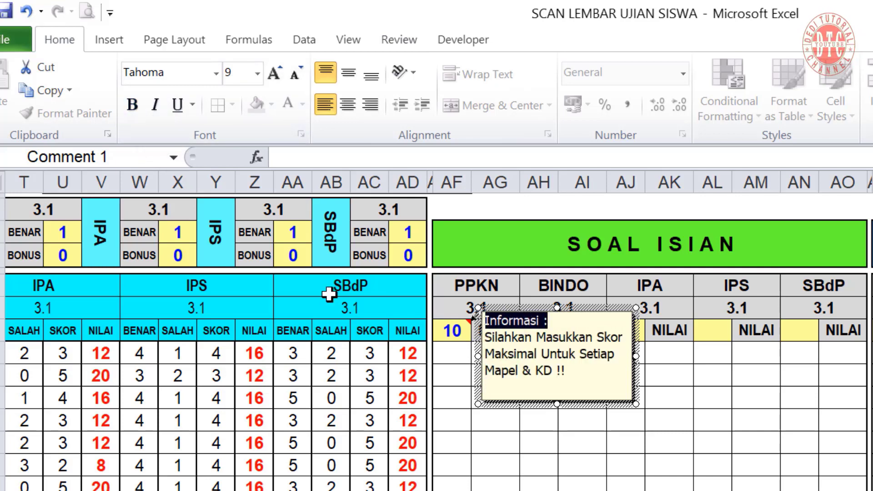
click(133, 105)
click(636, 378)
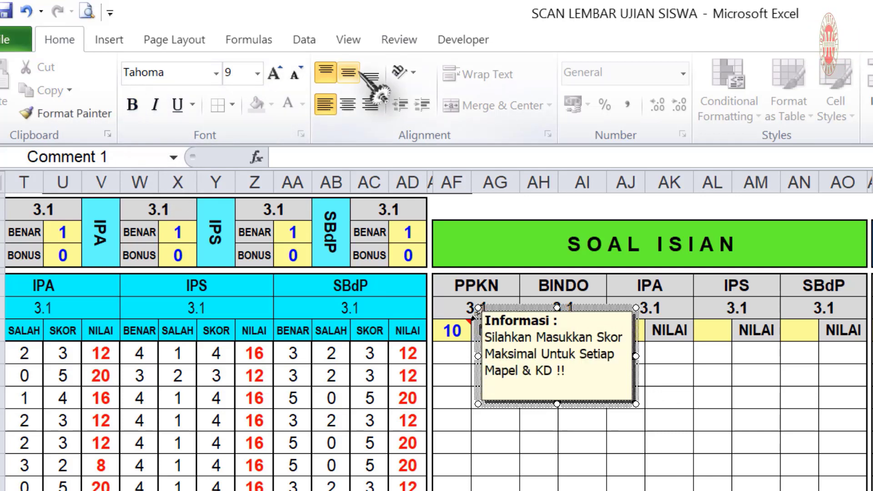
click(348, 72)
click(354, 105)
drag(557, 404, 564, 386)
click(553, 421)
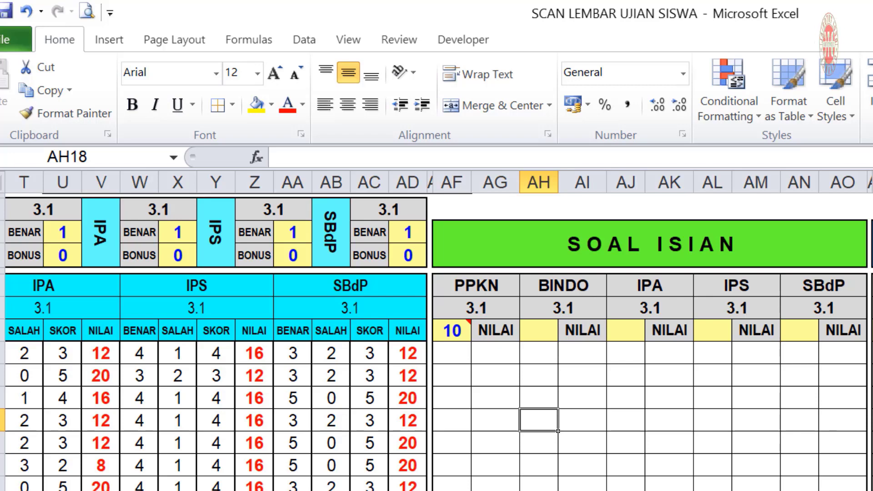
Move to cell AF15, the first PPKN student score entry
click(670, 465)
mouse_move(450, 330)
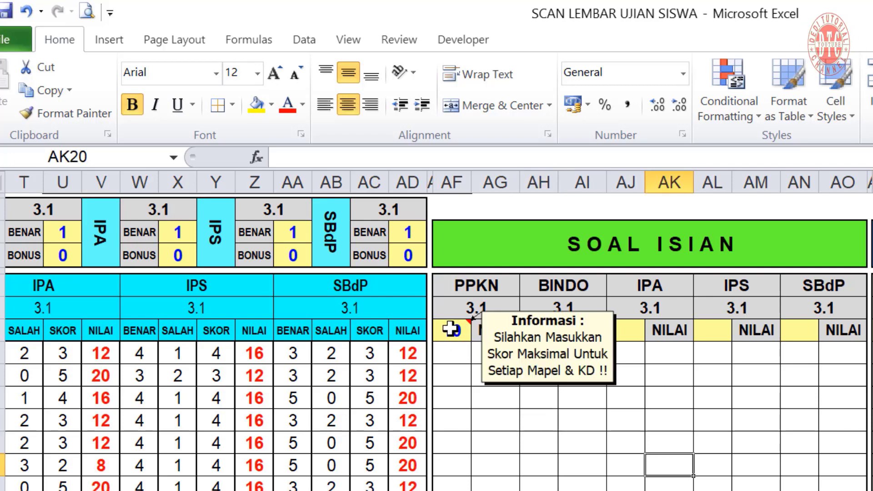
click(452, 353)
scroll(344, 482, up, 2)
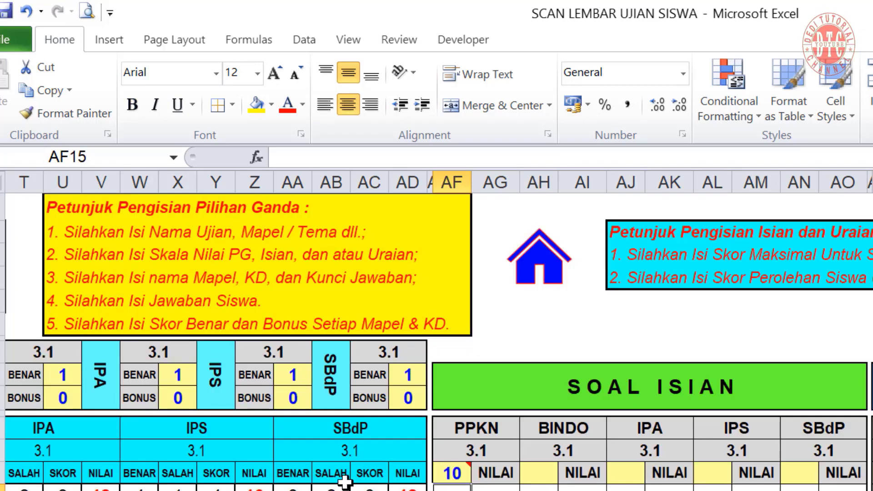
Enter a student score of 10 in AF15 and start the AG15 formula =(AF15/AF14)*
scroll(344, 482, down, 2)
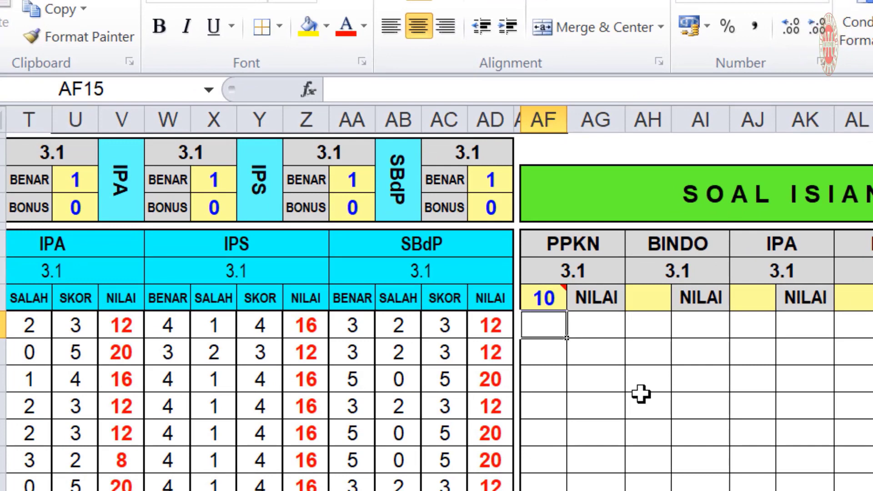
text(10)
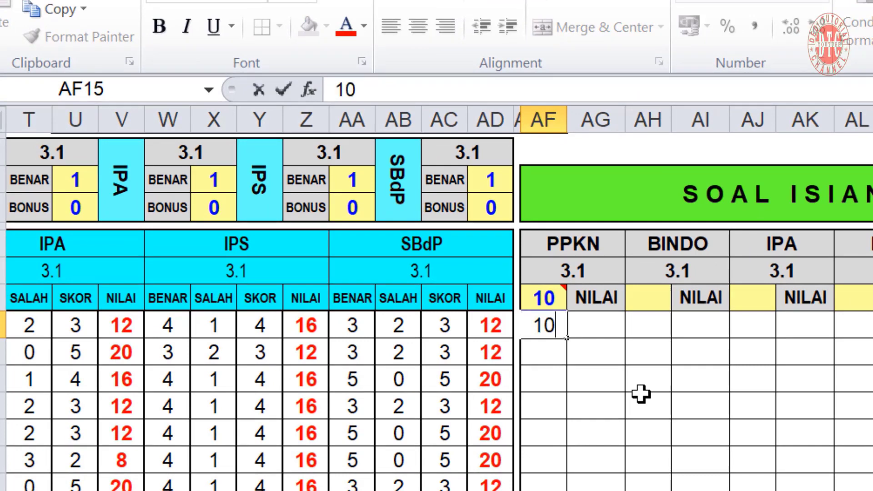
key(Tab)
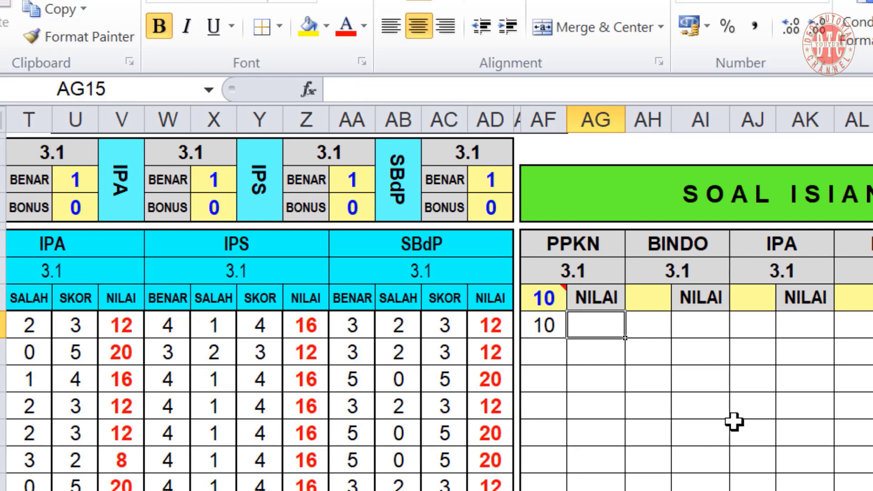
text(=)
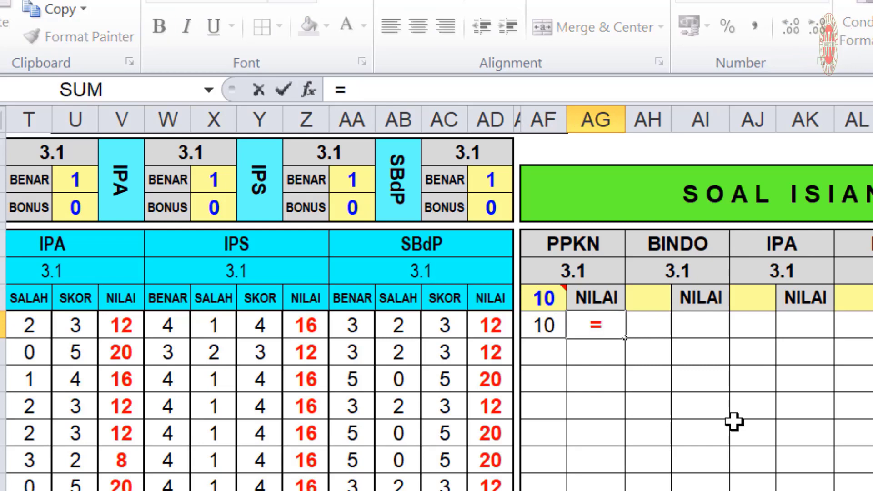
text(()
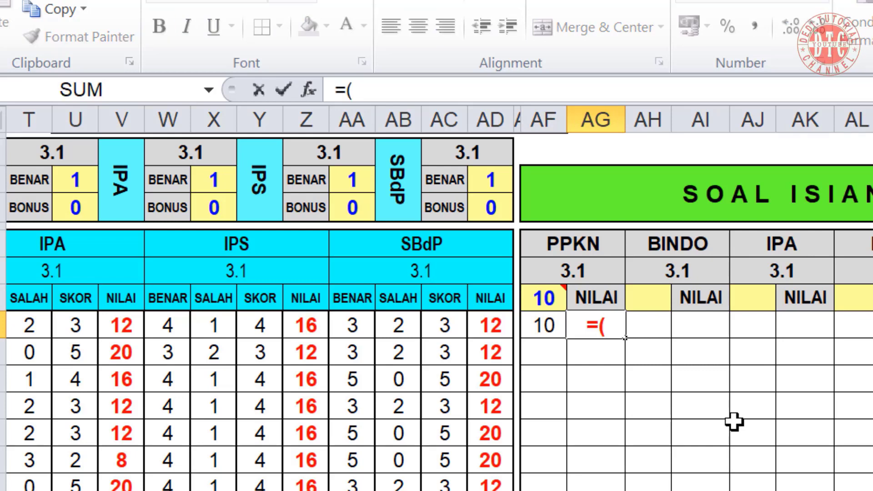
click(545, 326)
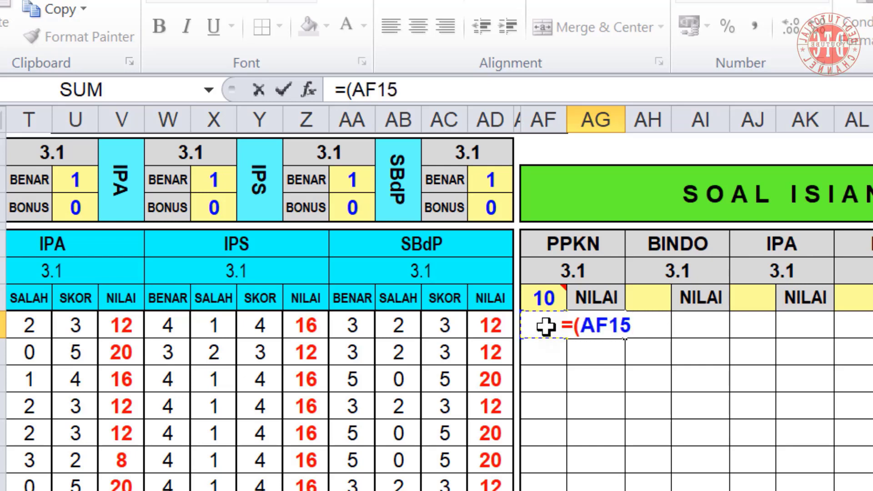
text(/)
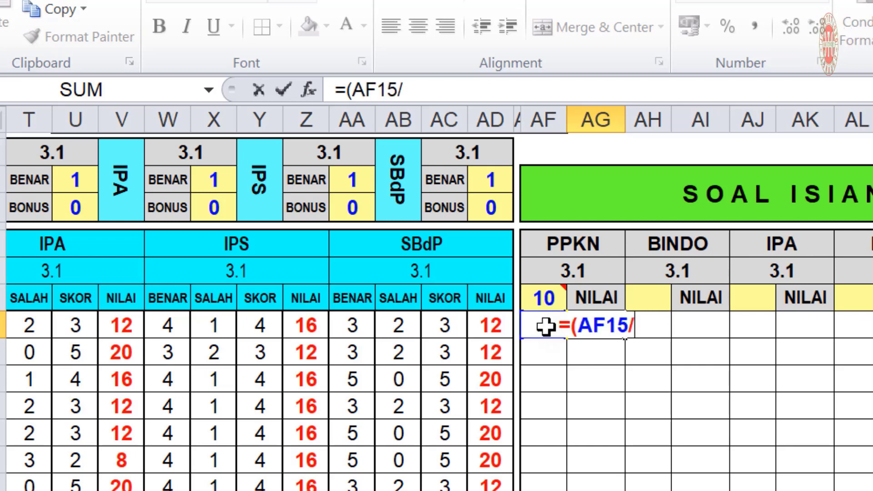
click(544, 299)
text())
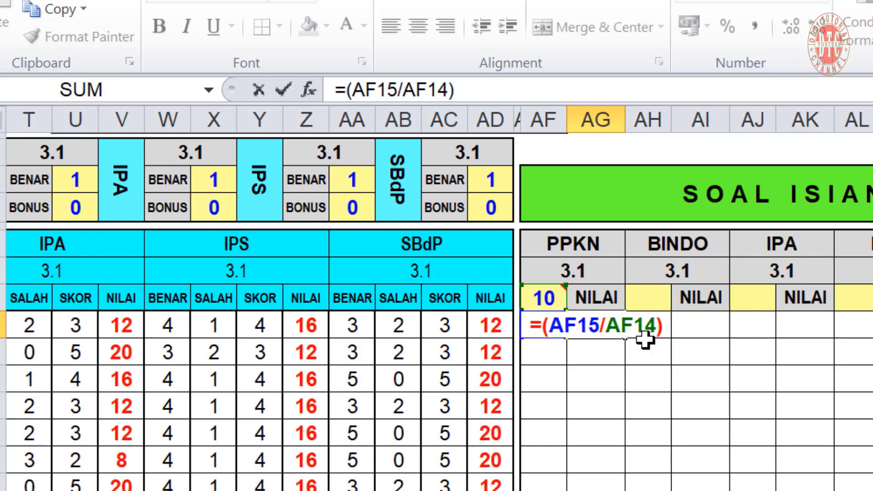
text(*)
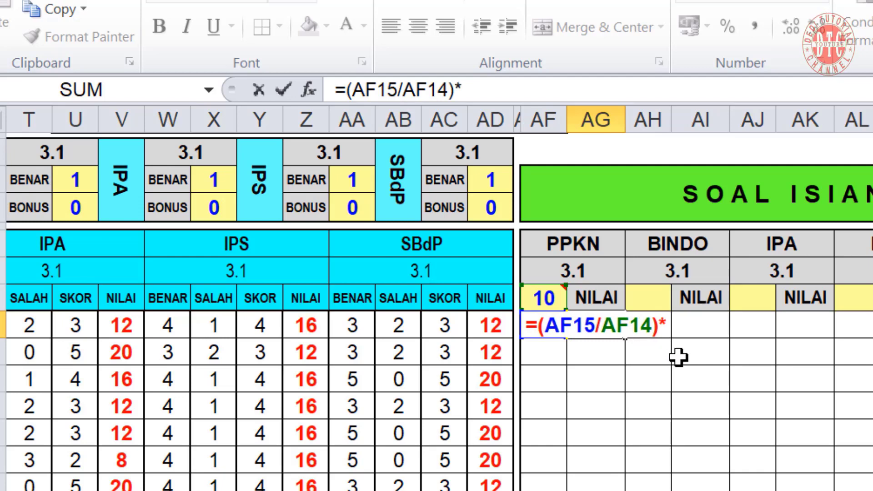
Complete the AG15 formula as =(AF15/AF$14)*$N$4, multiplying by the ISIAN weight 30
scroll(436, 313, left, 6)
scroll(736, 452, up, 2)
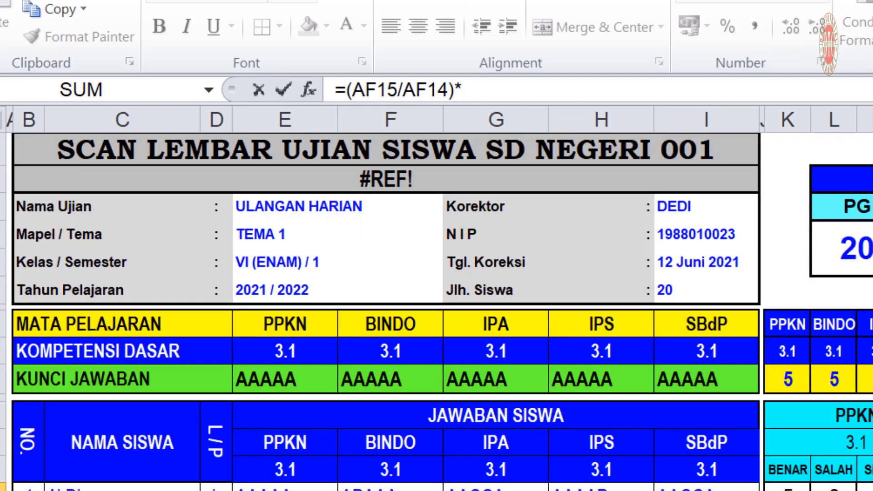
scroll(437, 296, right, 6)
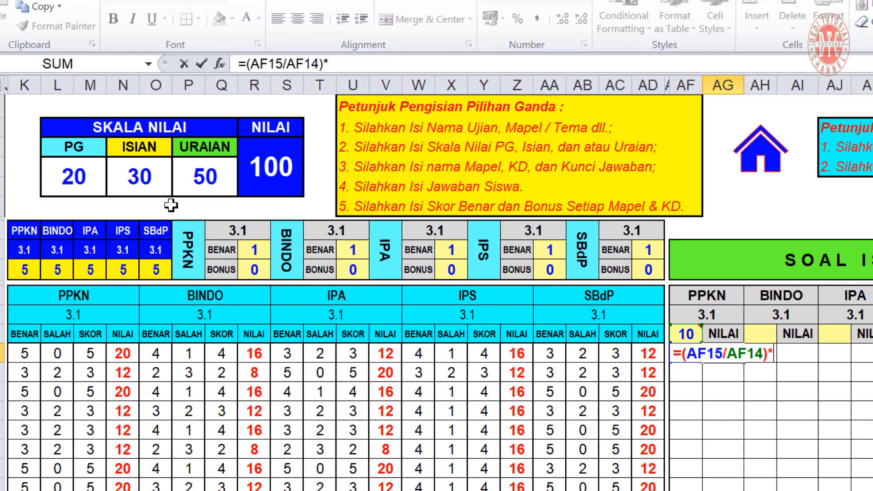
click(137, 174)
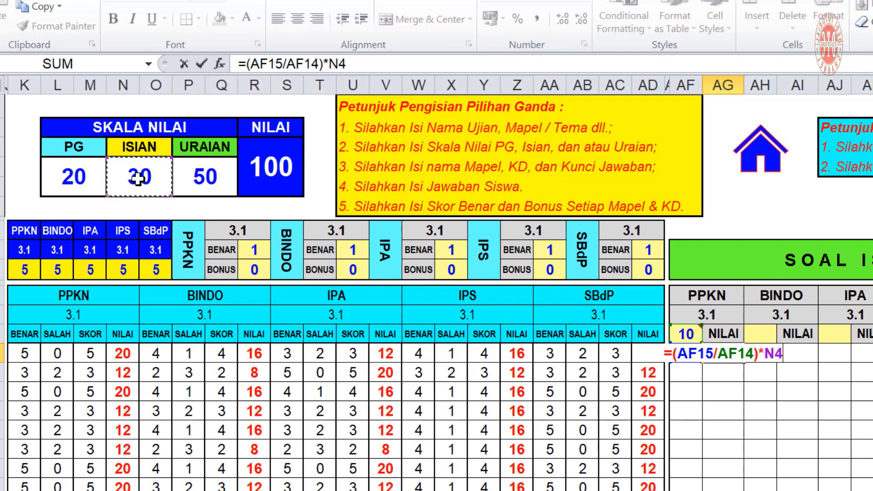
key(F4)
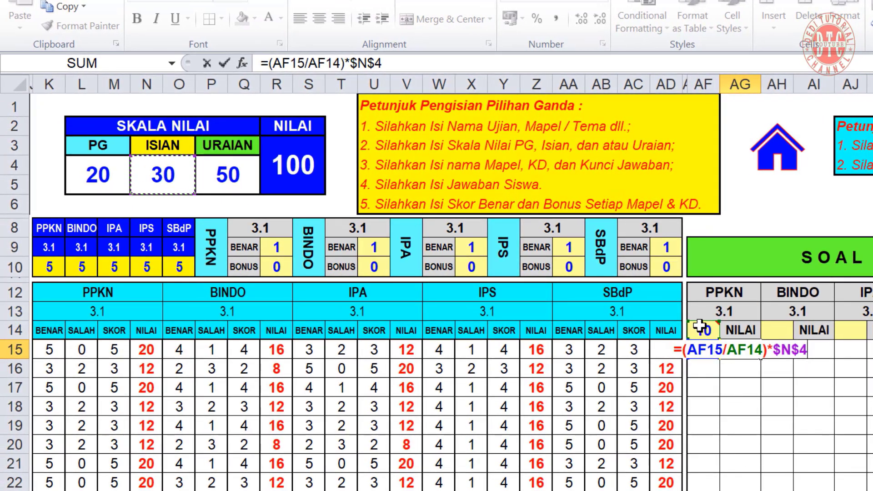
click(325, 59)
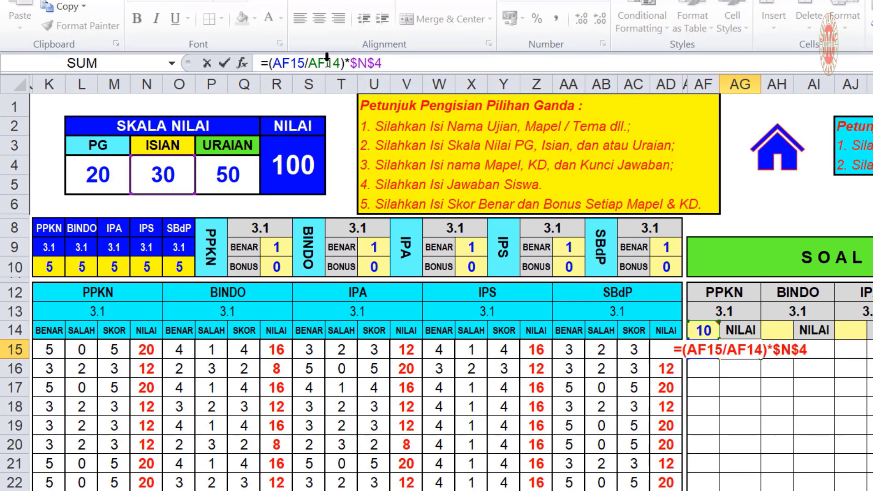
key(F4)
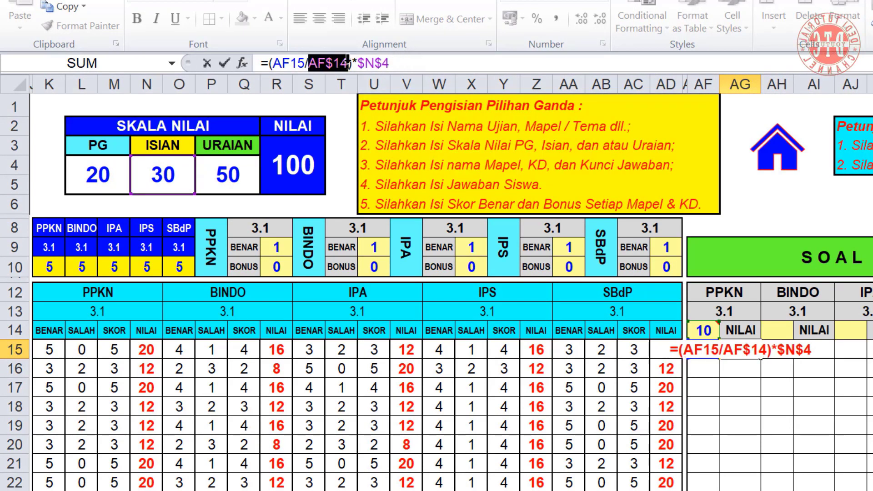
key(F4)
click(391, 63)
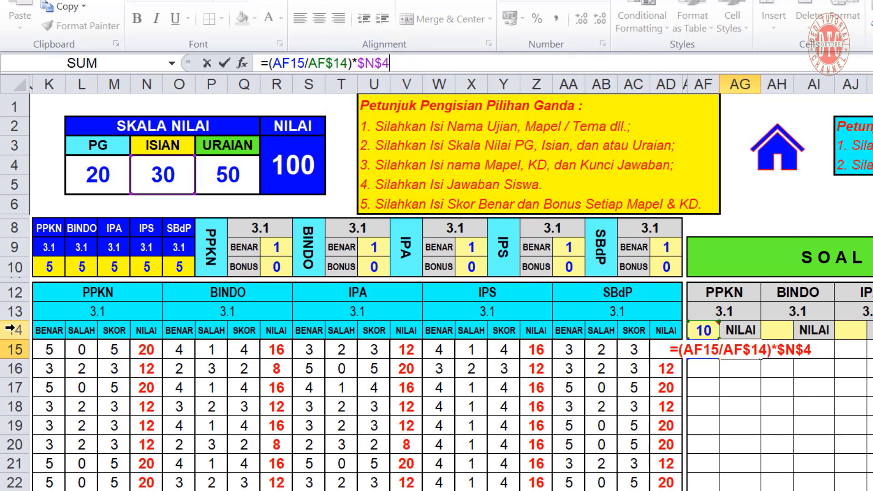
key(Return)
key(Up)
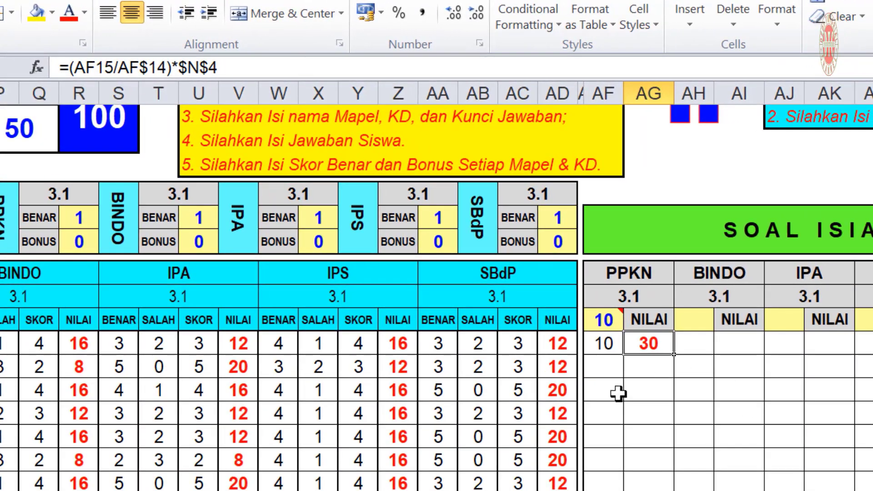
Test the formula by clearing AF14, undo to restore 10, then reopen AG15's formula for editing
click(606, 320)
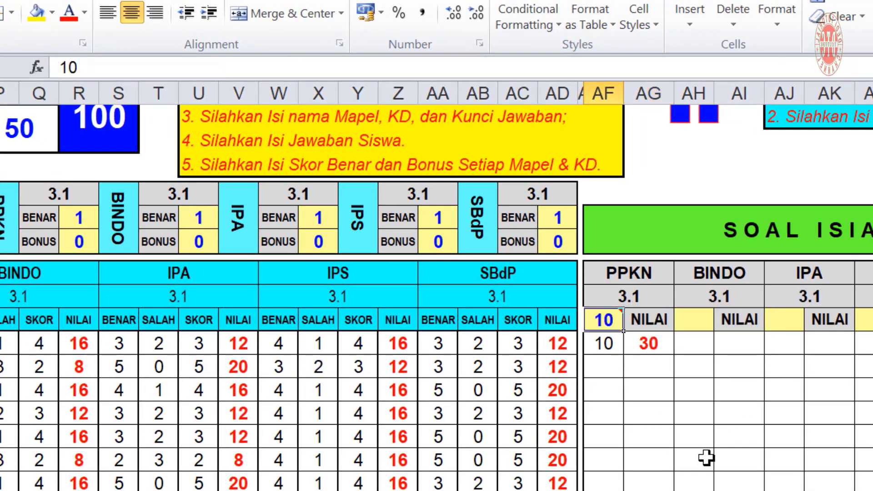
key(BackSpace)
key(Return)
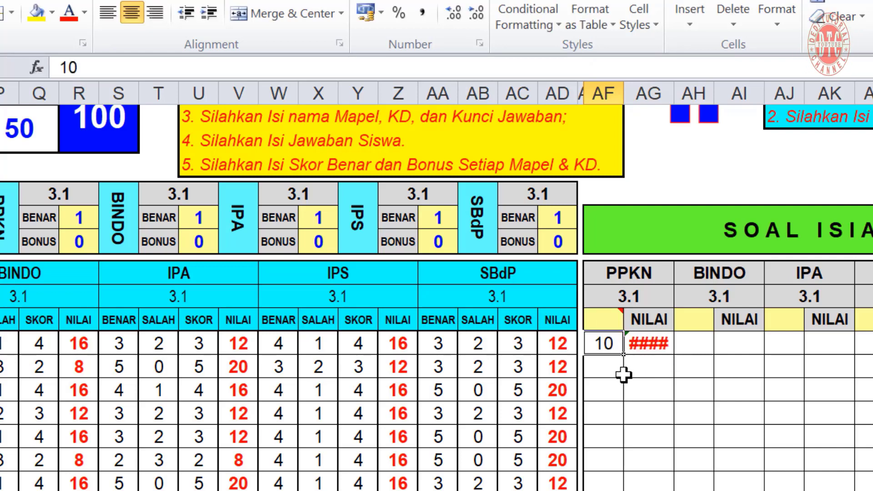
key(ctrl+z)
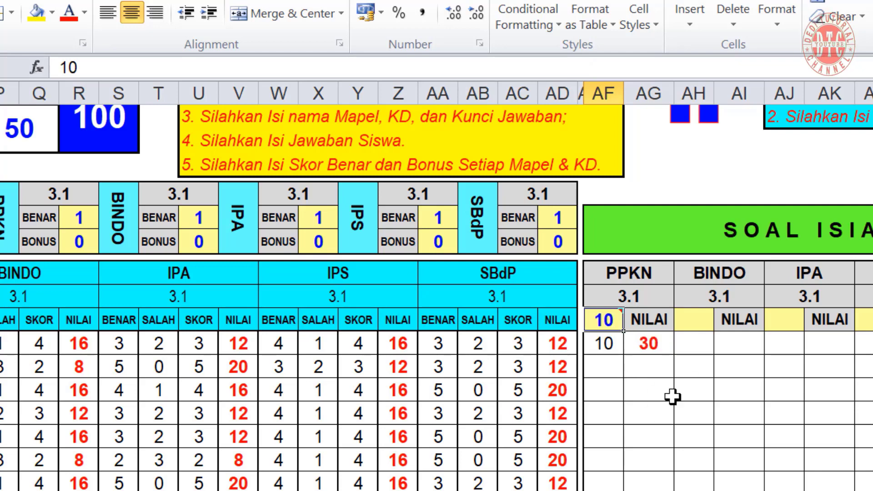
click(646, 346)
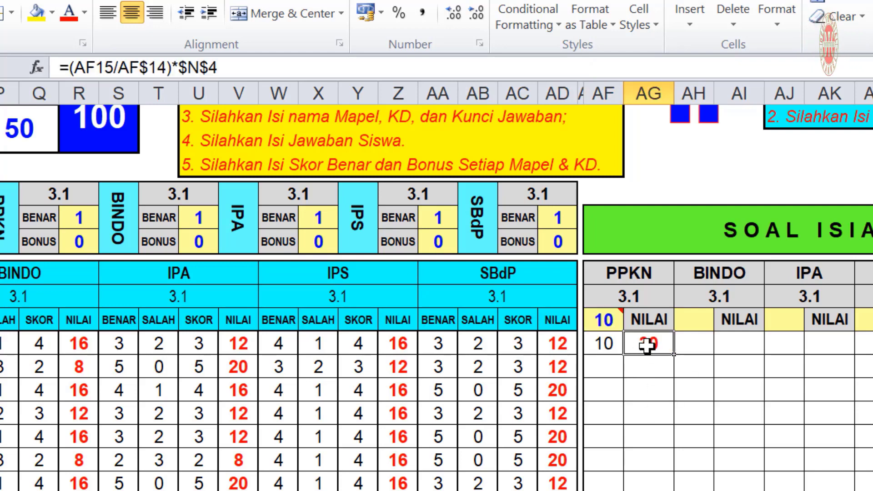
mouse_move(605, 320)
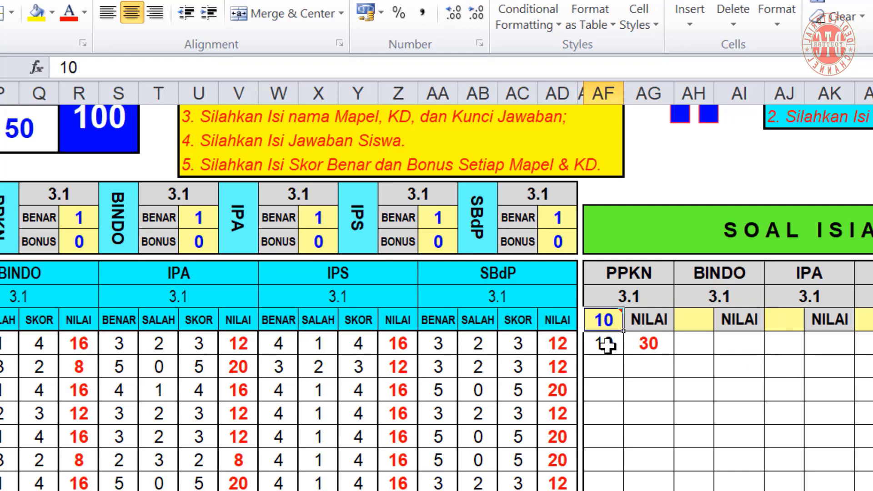
click(649, 345)
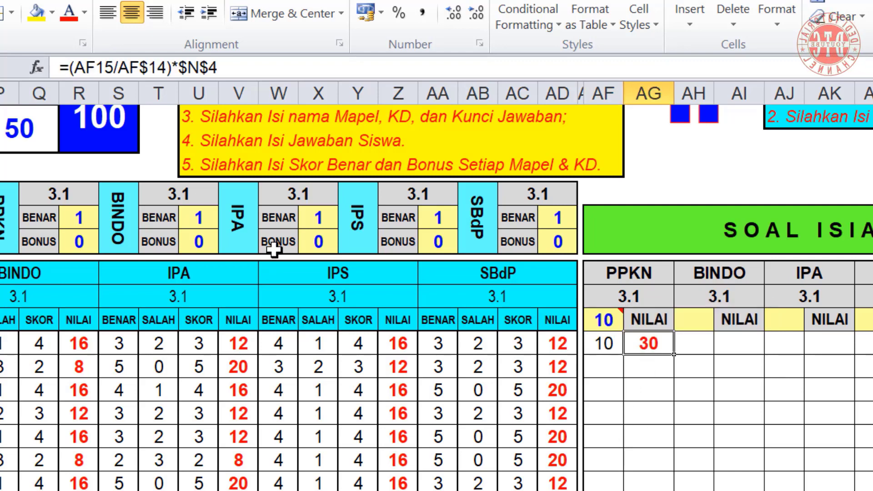
click(229, 68)
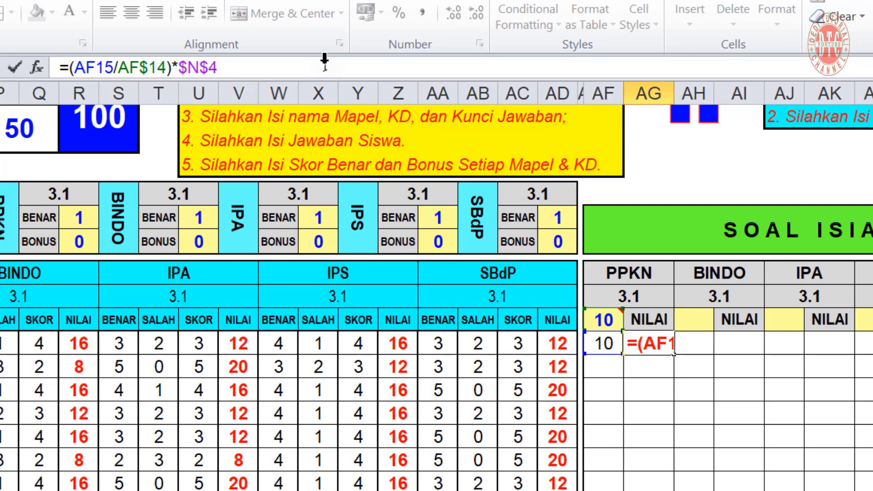
Change AG15's formula to =IFERROR((AF15/AF$14)*$N$4;" ")
text(IFERRO)
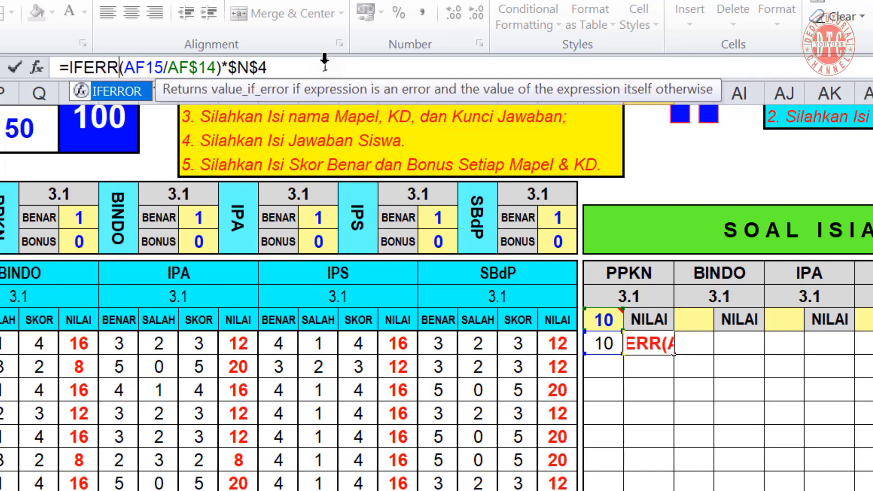
text(R()
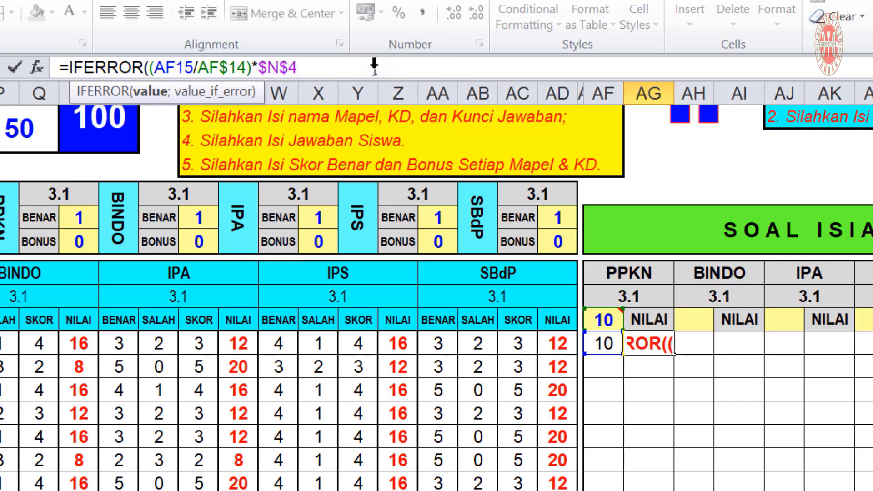
text(;)
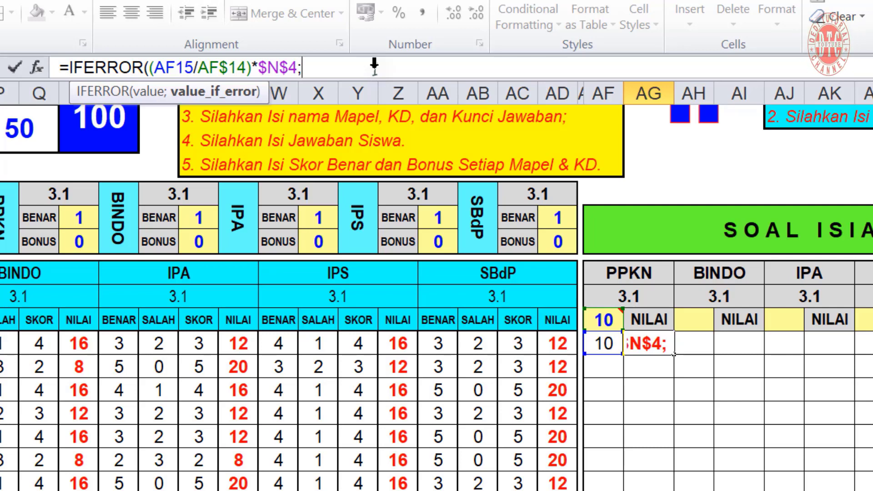
text(" ")
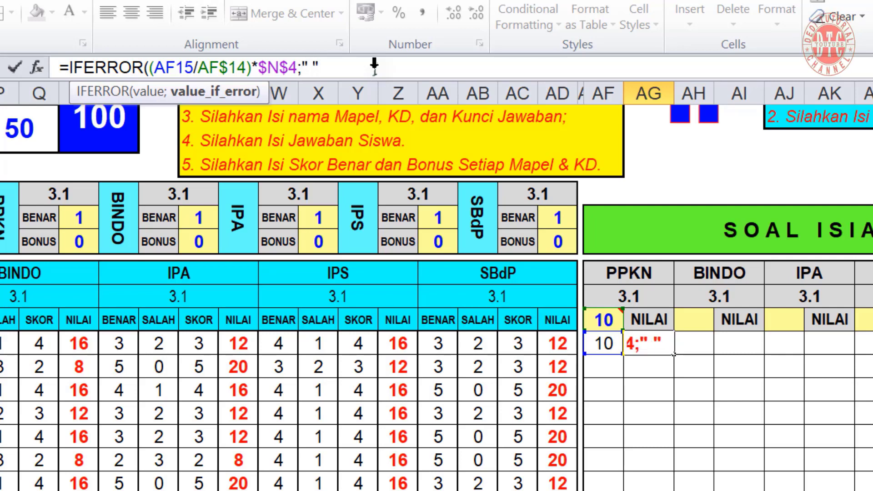
text( "))
key(Return)
key(Up)
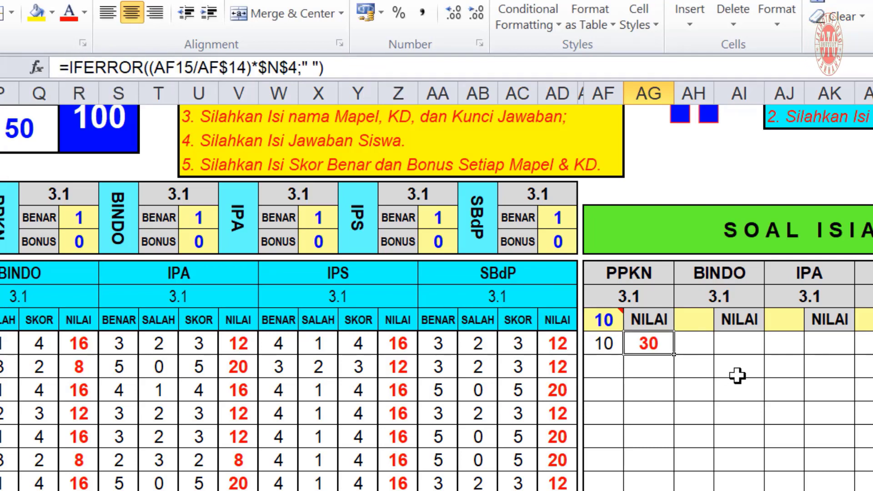
Test the blank result by clearing the AF14 maximum, then restore it to 10
click(599, 320)
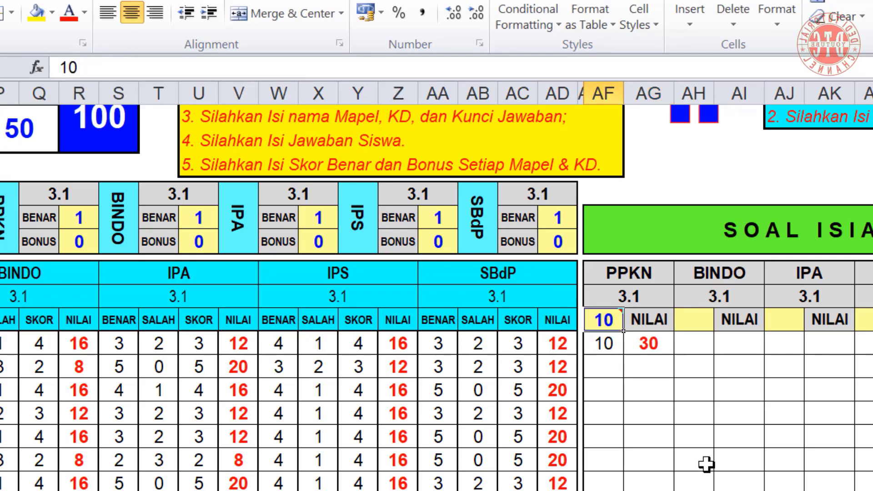
key(BackSpace)
key(Return)
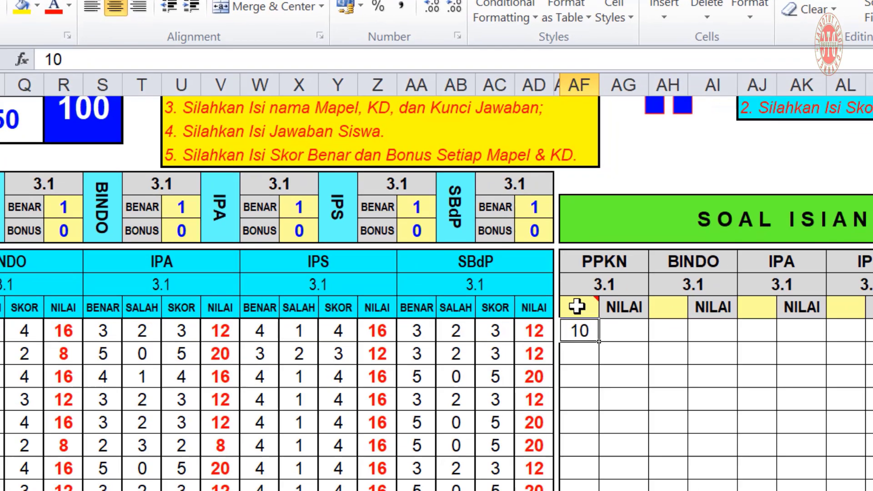
click(599, 320)
text(10)
key(Return)
click(648, 343)
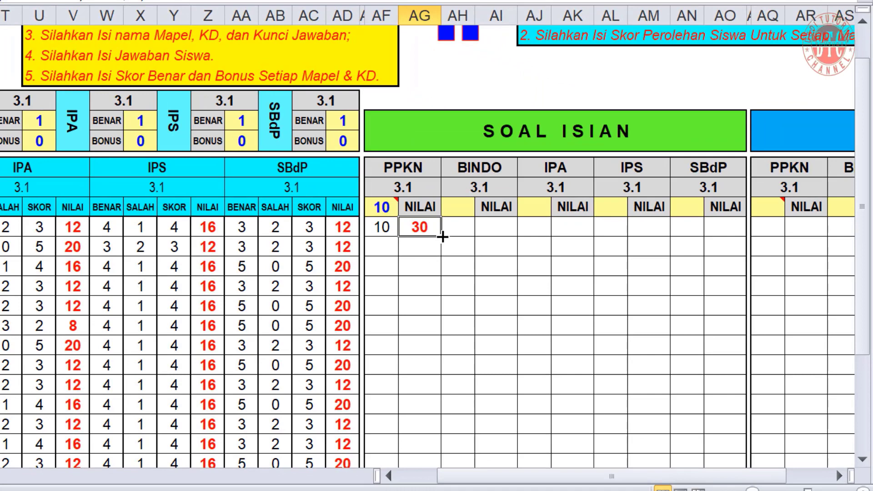
Fill the AG15 score formula down the PPKN NILAI column and paste it into the BINDO, IPA, IPS and SBdP NILAI cells
drag(442, 237, 445, 427)
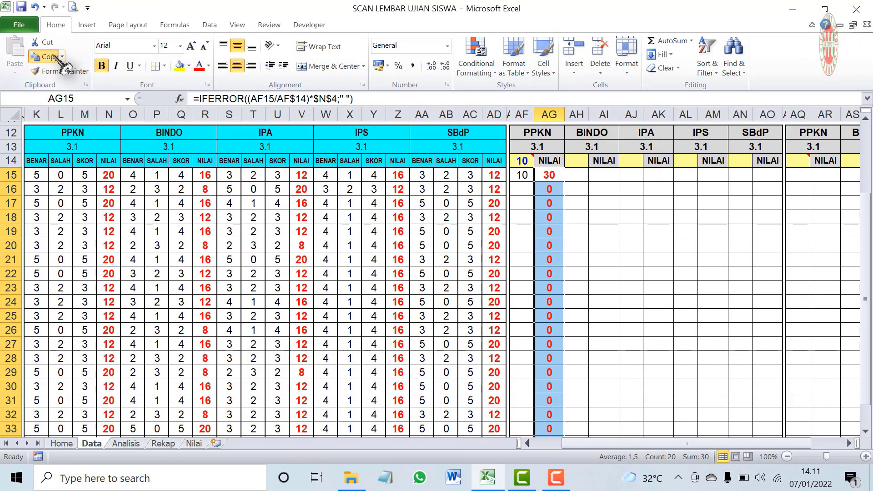
click(45, 57)
click(607, 176)
ctrl+click(658, 175)
ctrl+click(713, 175)
ctrl+click(768, 175)
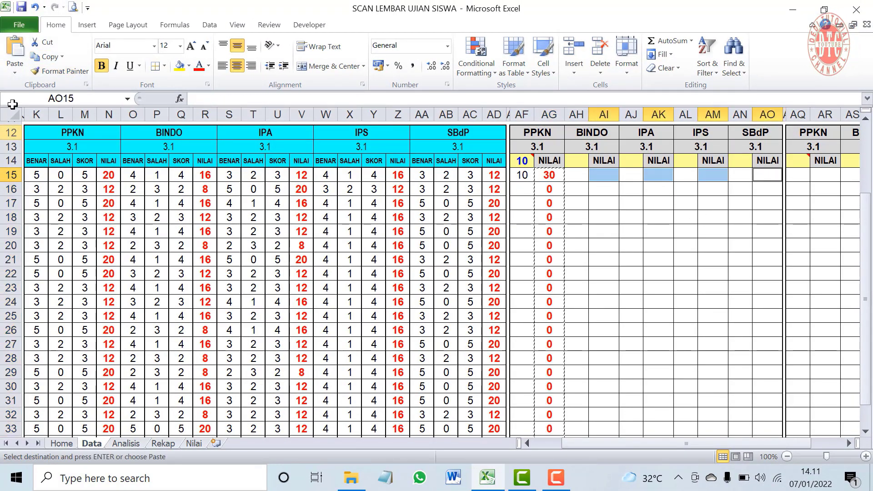
click(16, 54)
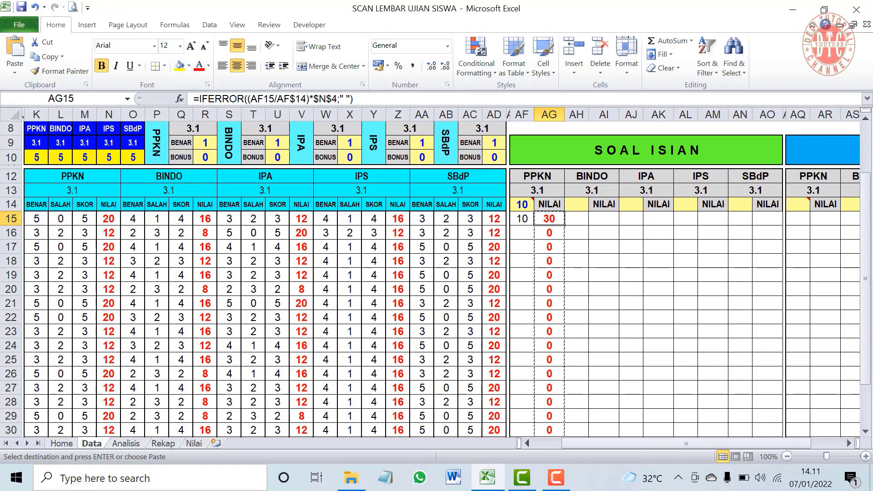
Paste the score formula into the first SOAL URAIAN PPKN NILAI cell
drag(645, 444, 701, 448)
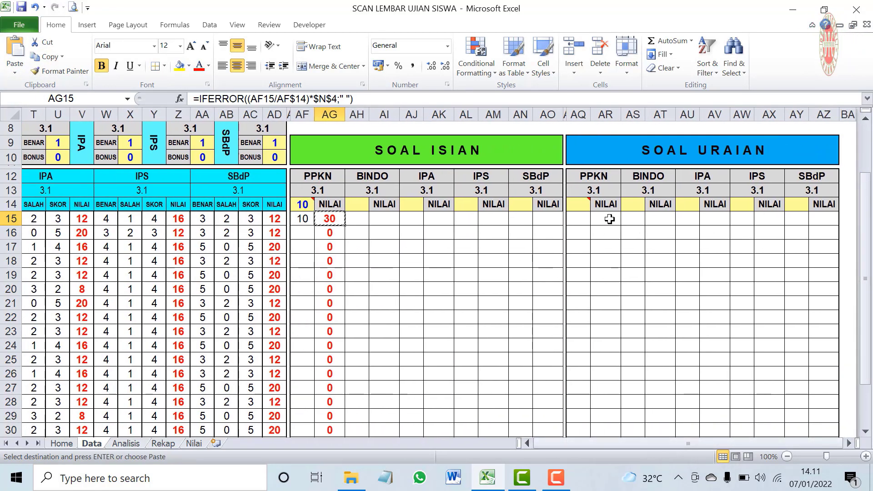
click(609, 219)
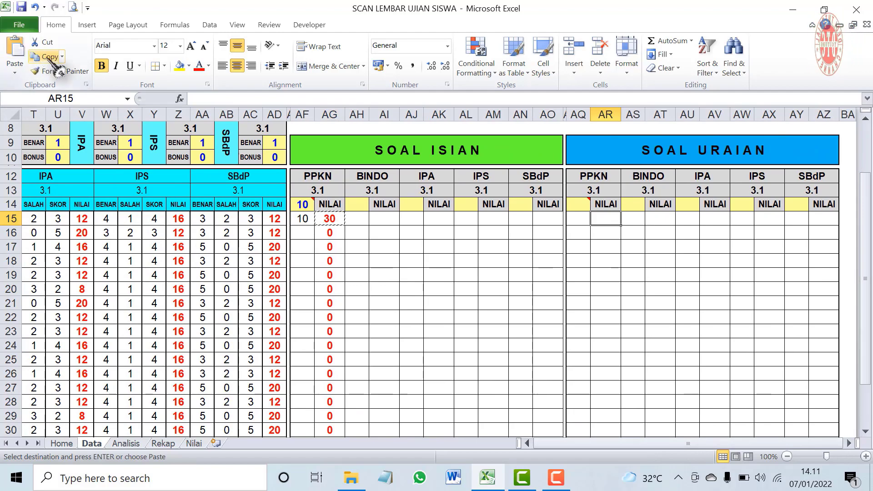
key(ctrl+v)
Switch AR15's weight from $N$4 to $P$4, giving =IFERROR((AQ15/AQ$14)*$P$4;" ")
click(377, 97)
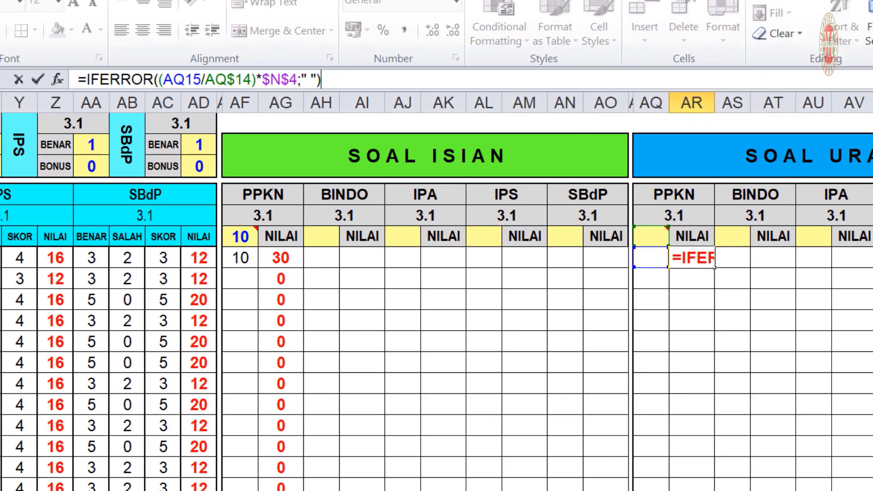
scroll(436, 300, left, 10)
scroll(312, 160, right, 10)
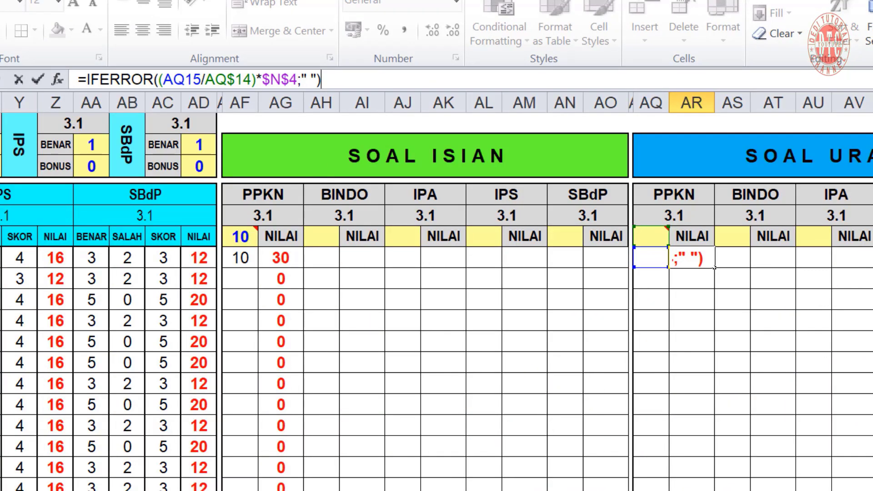
scroll(436, 300, up, 1)
scroll(714, 337, left, 10)
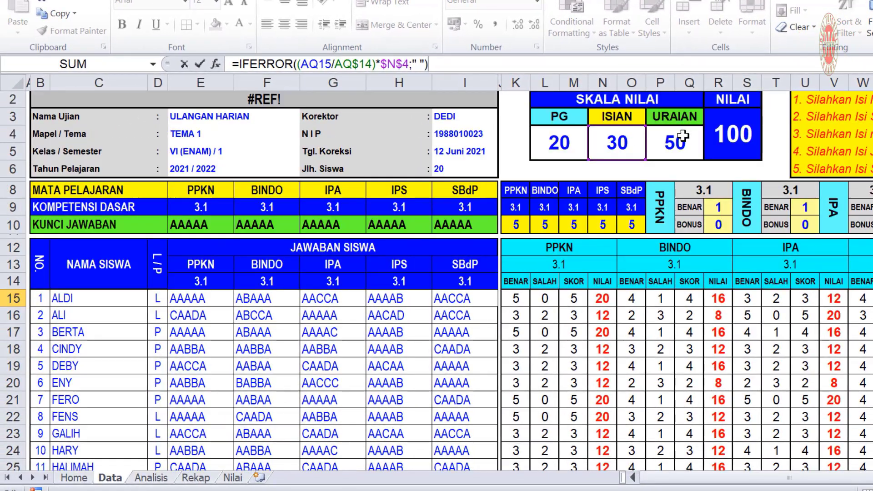
double_click(391, 64)
text(P)
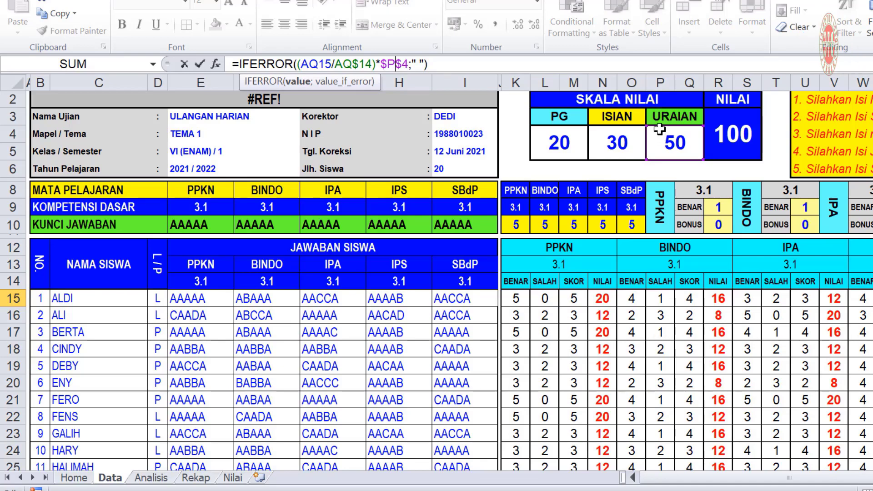
key(Return)
drag(830, 478, 865, 478)
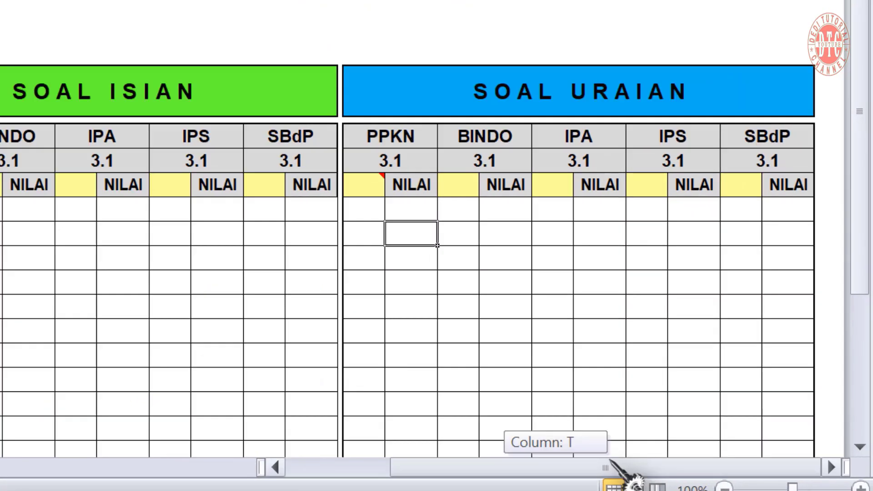
Fill the URAIAN PPKN NILAI formula down, then paste it into the BINDO, IPA, IPS and SBdP NILAI columns
click(418, 210)
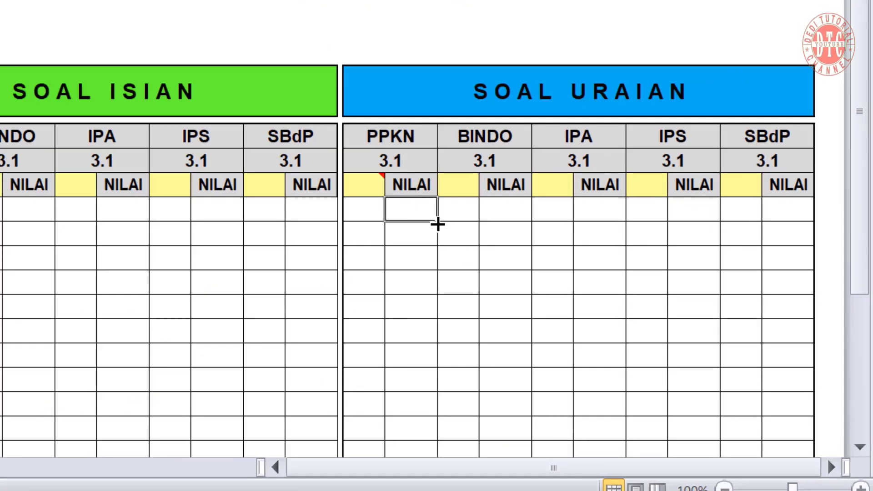
drag(438, 224, 441, 413)
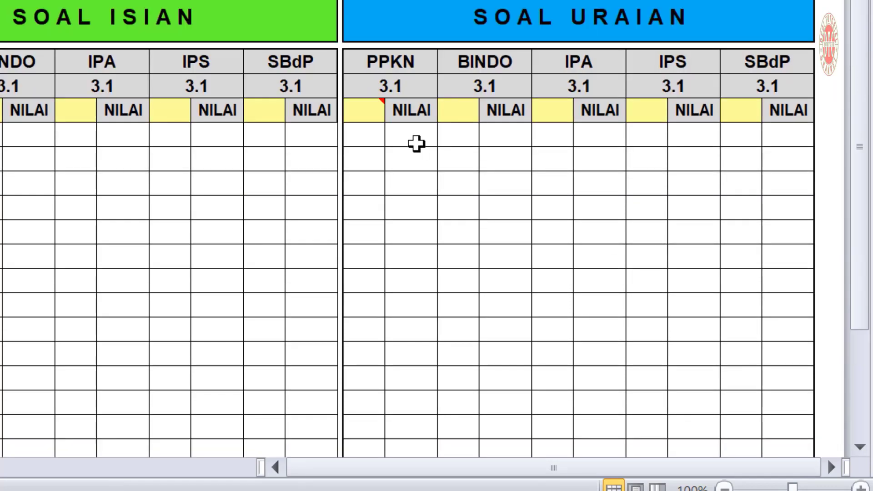
drag(409, 139, 423, 413)
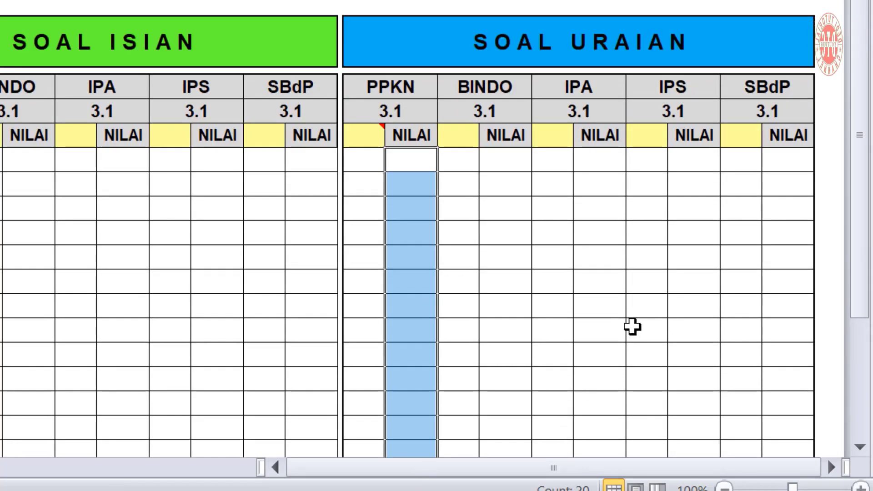
key(ctrl+c)
click(506, 163)
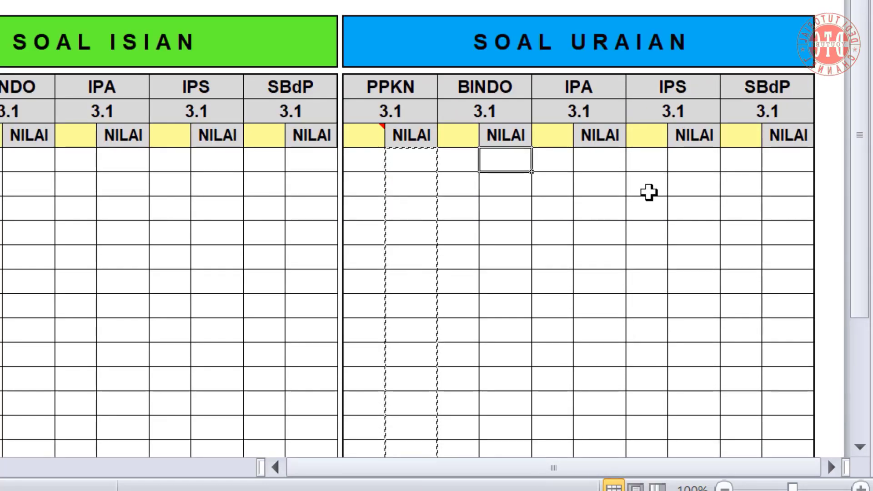
ctrl+click(606, 163)
ctrl+click(696, 160)
ctrl+click(785, 158)
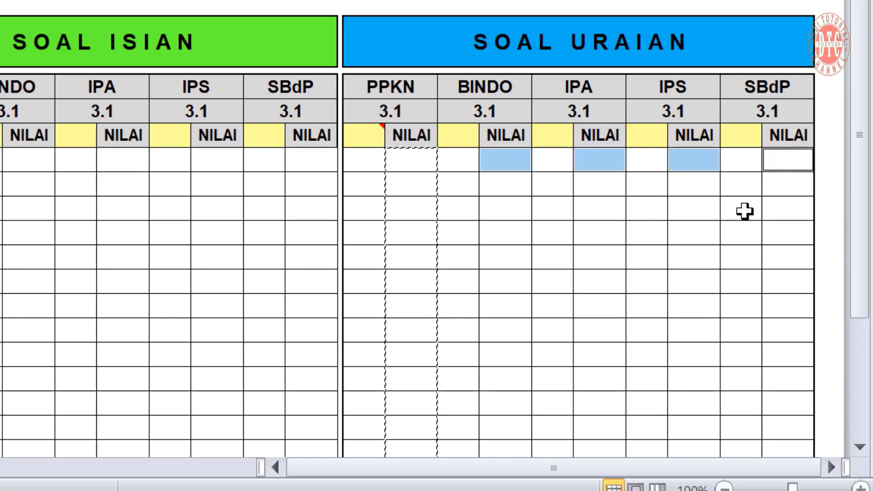
key(ctrl+v)
Select all the NILAI score columns, starting from column AI
scroll(450, 315, up, 1)
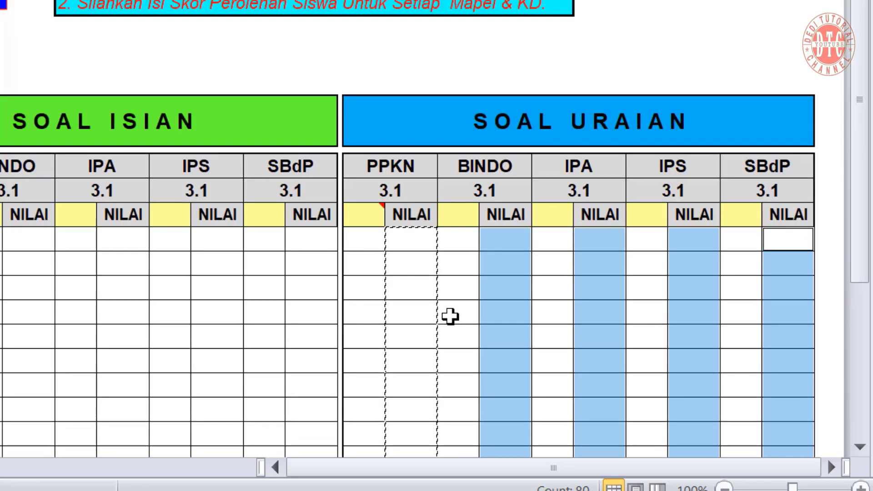
scroll(450, 315, down, 1)
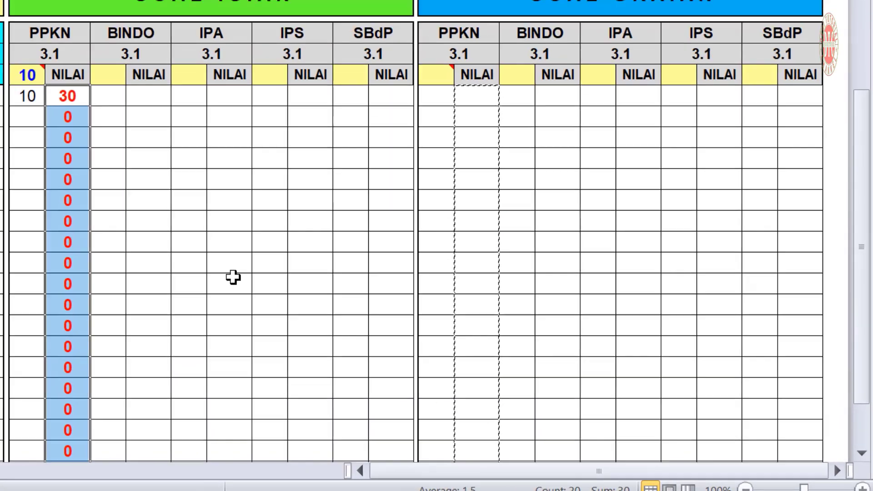
scroll(407, 335, down, 1)
scroll(407, 338, up, 1)
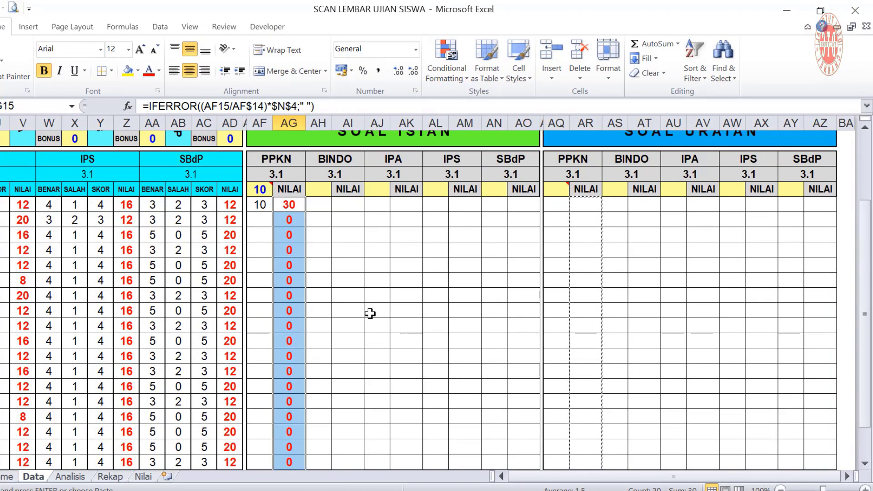
drag(342, 203, 349, 450)
drag(703, 168, 710, 455)
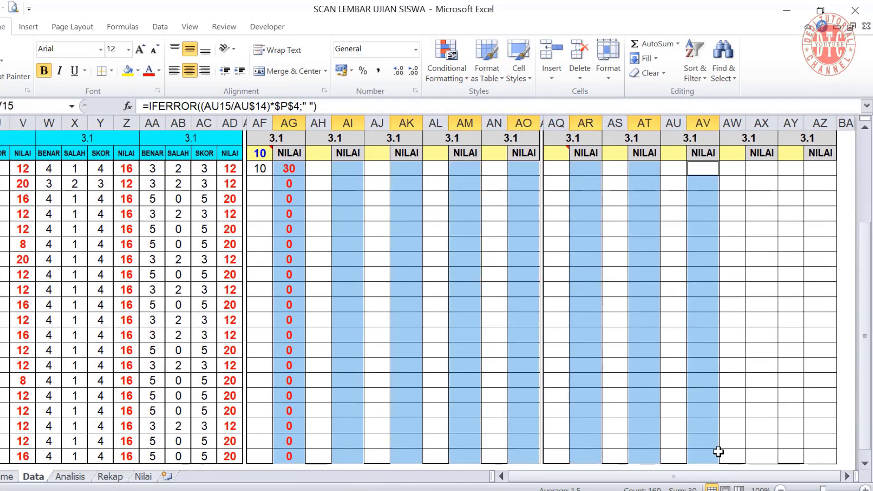
drag(762, 168, 762, 456)
drag(820, 168, 821, 456)
scroll(671, 312, down, 2)
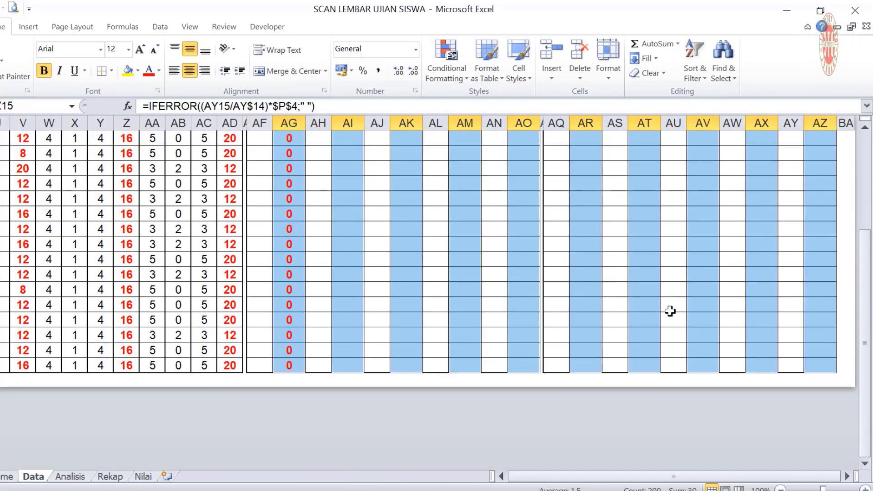
scroll(671, 312, up, 2)
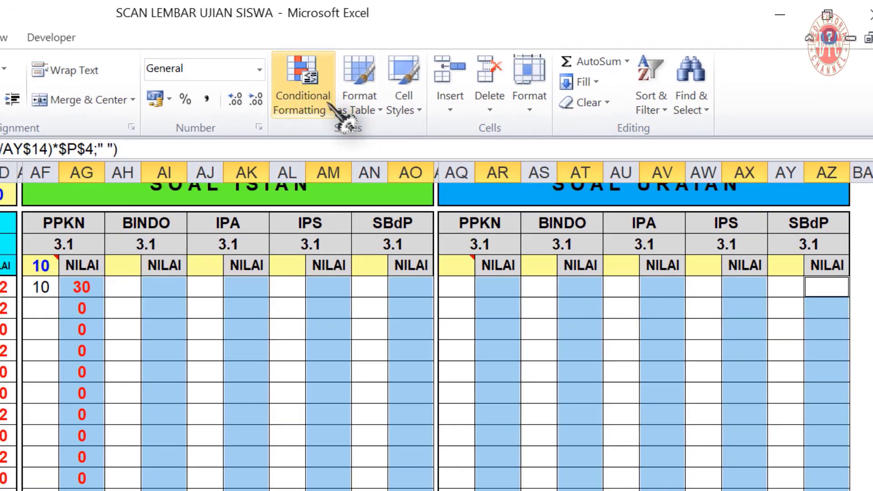
Start a new conditional formatting rule for Cell Value greater than ""
click(431, 64)
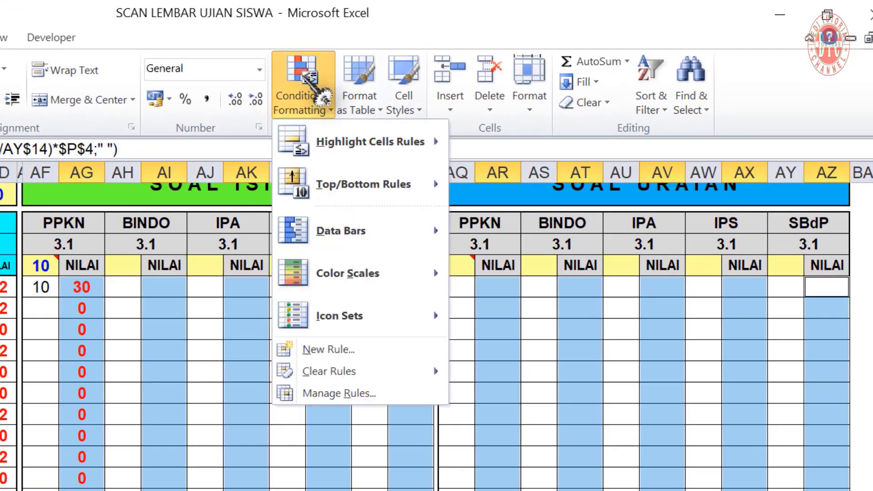
click(339, 351)
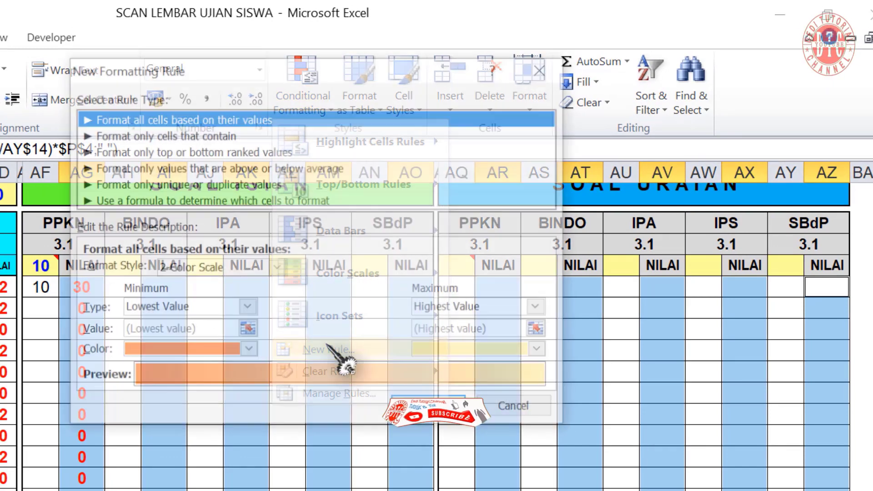
click(132, 134)
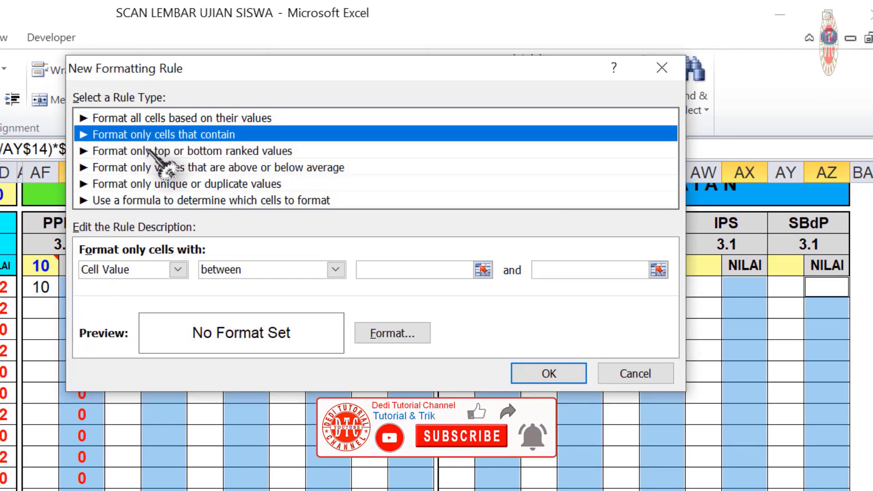
click(335, 269)
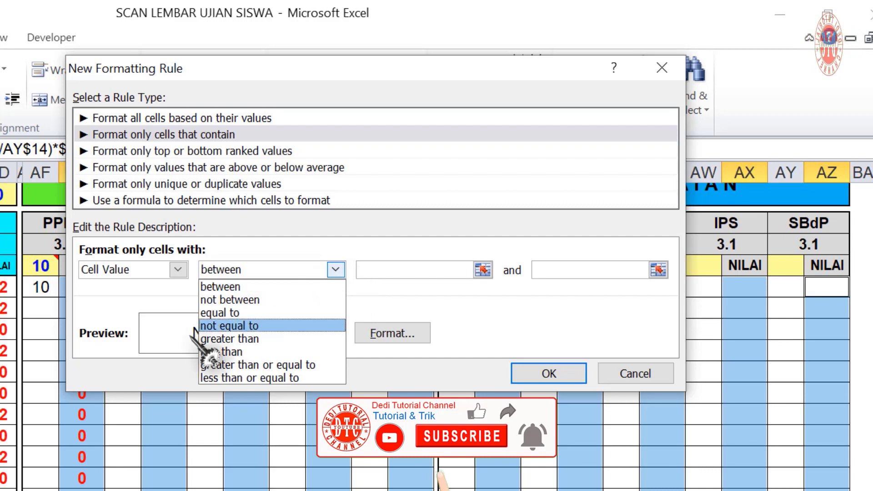
click(286, 339)
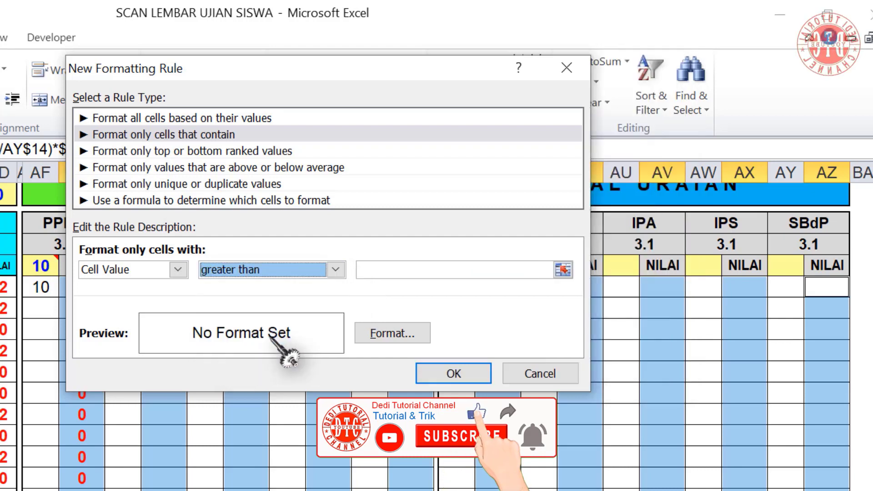
click(383, 270)
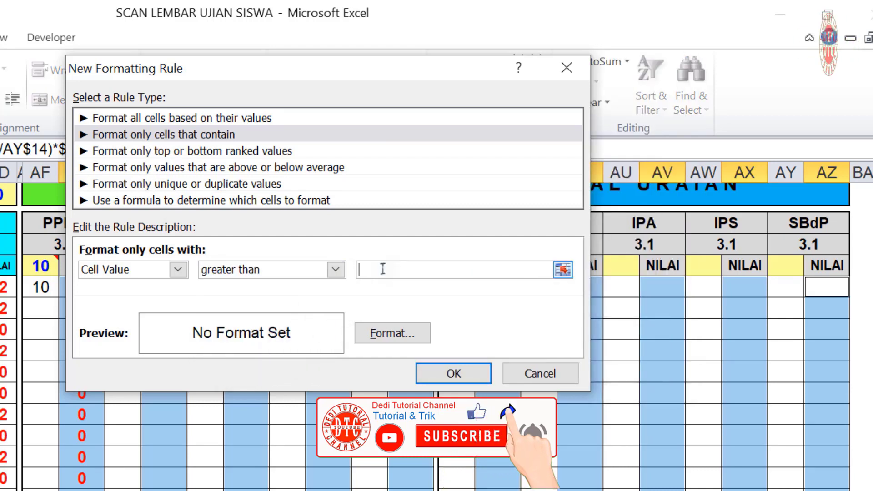
text("")
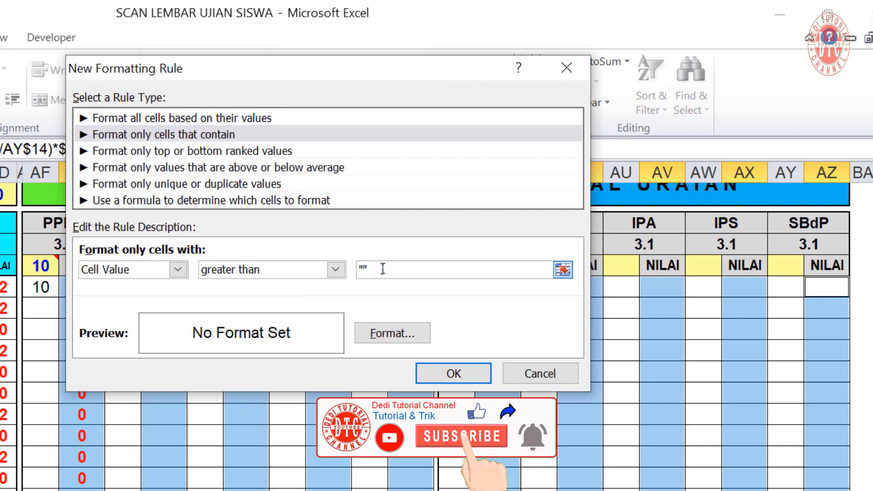
Give the rule a blue thin diagonal-stripe pattern fill and create it
click(396, 334)
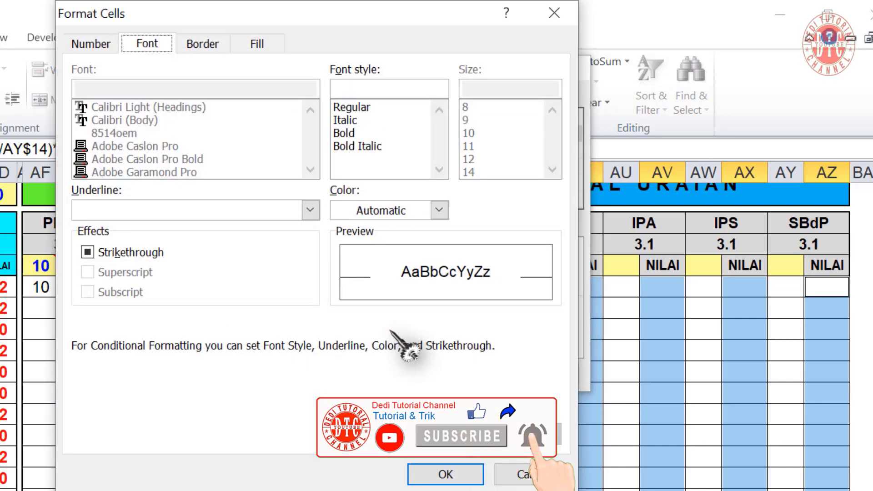
click(258, 44)
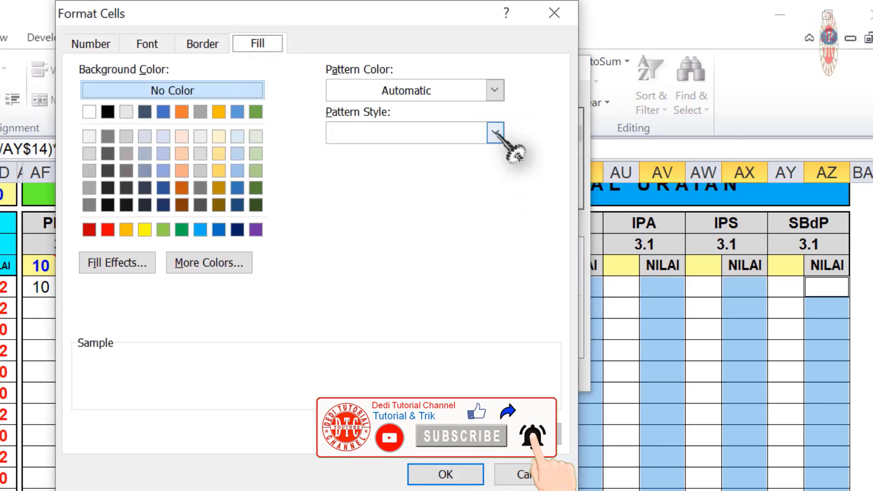
click(495, 90)
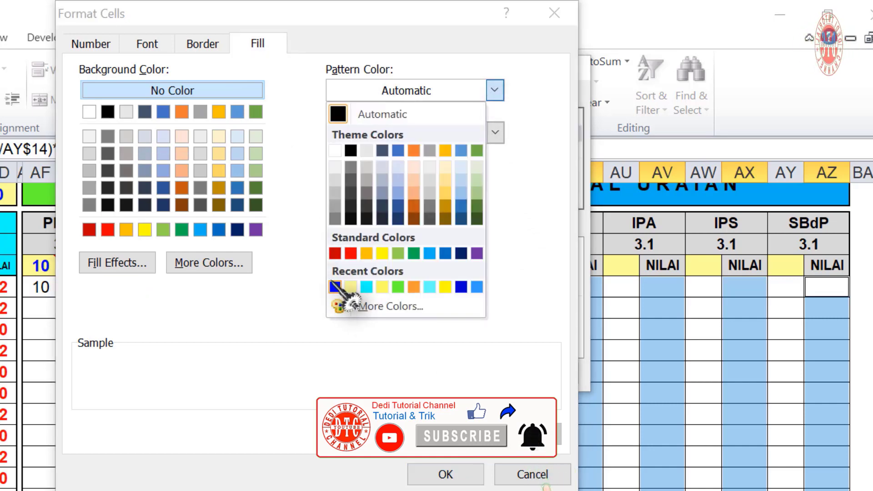
click(335, 287)
click(495, 132)
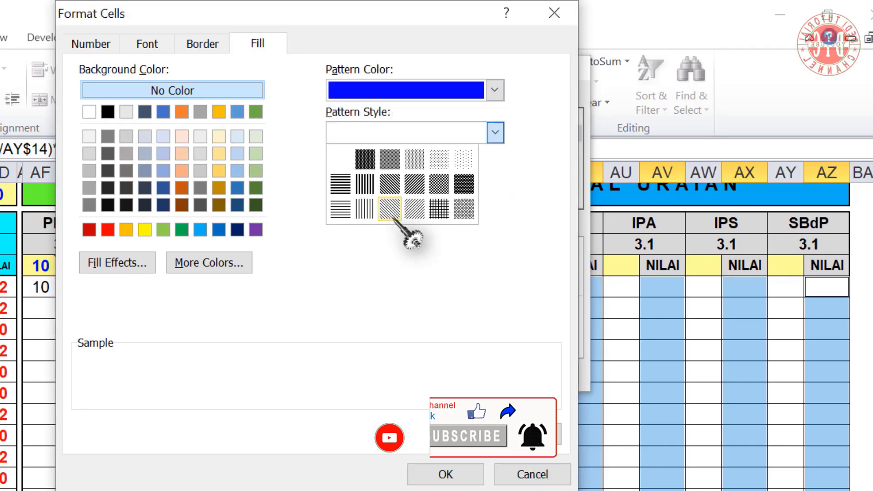
click(413, 210)
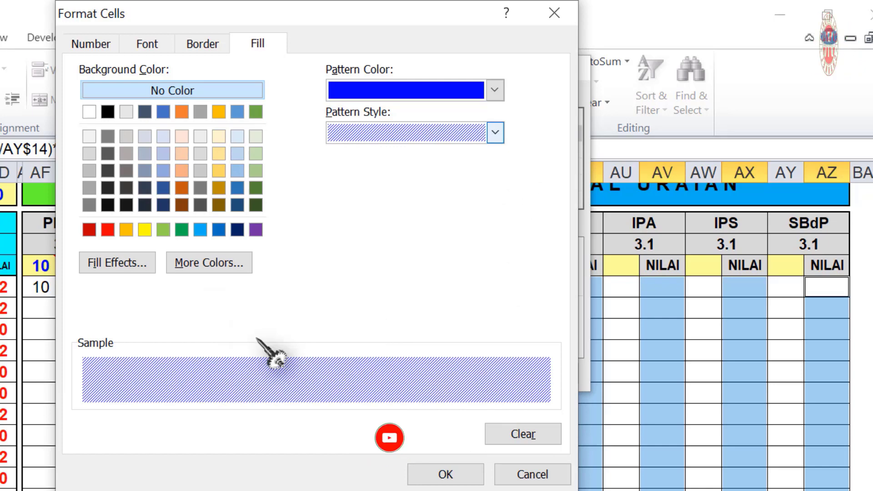
click(444, 475)
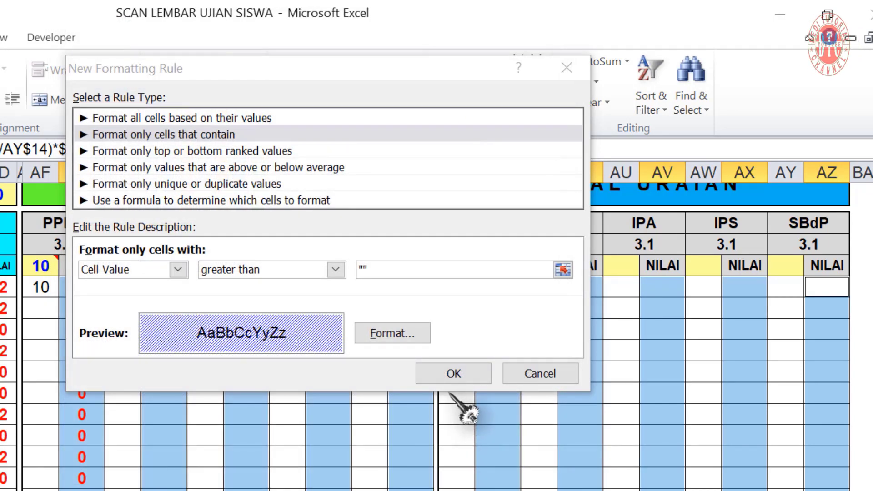
click(453, 374)
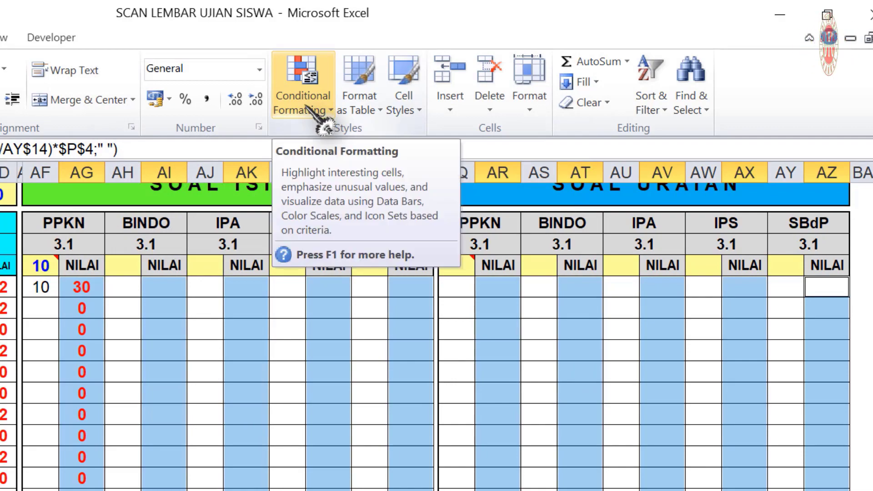
Review the Cell Value > "" rule in Manage Rules and apply it to the NILAI columns
click(325, 123)
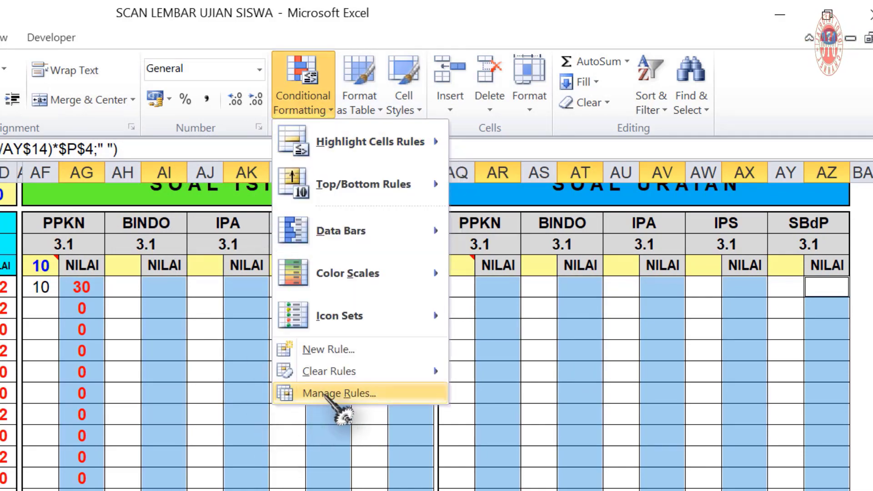
click(339, 393)
click(169, 151)
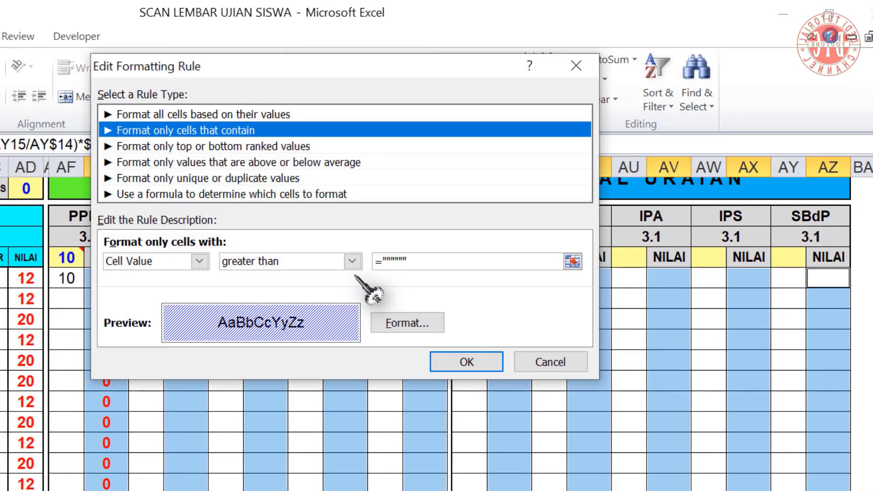
double_click(385, 258)
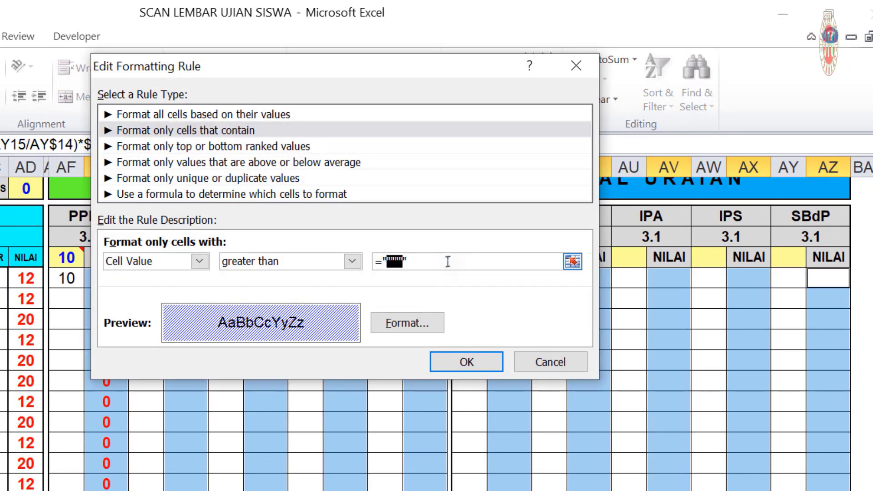
click(467, 362)
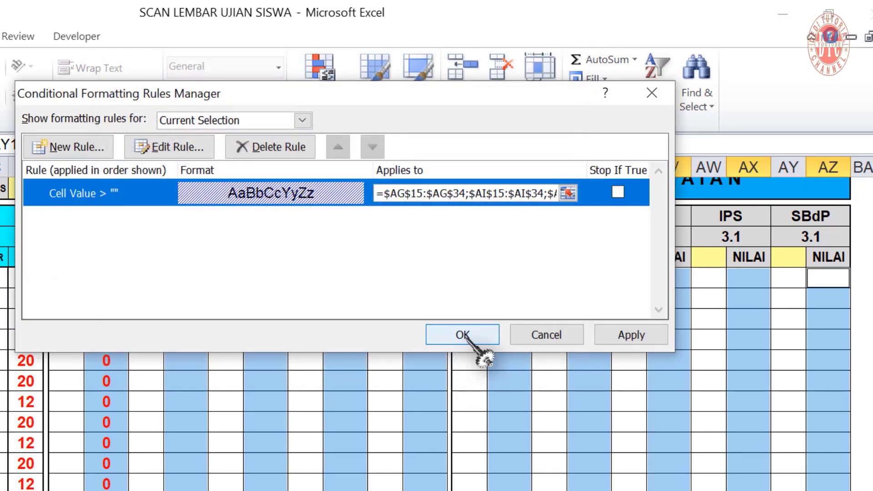
click(462, 339)
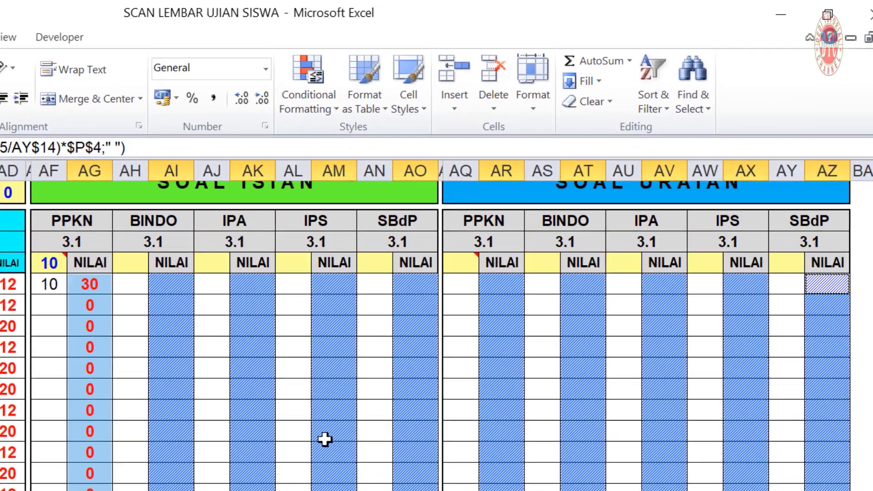
scroll(334, 433, down, 1)
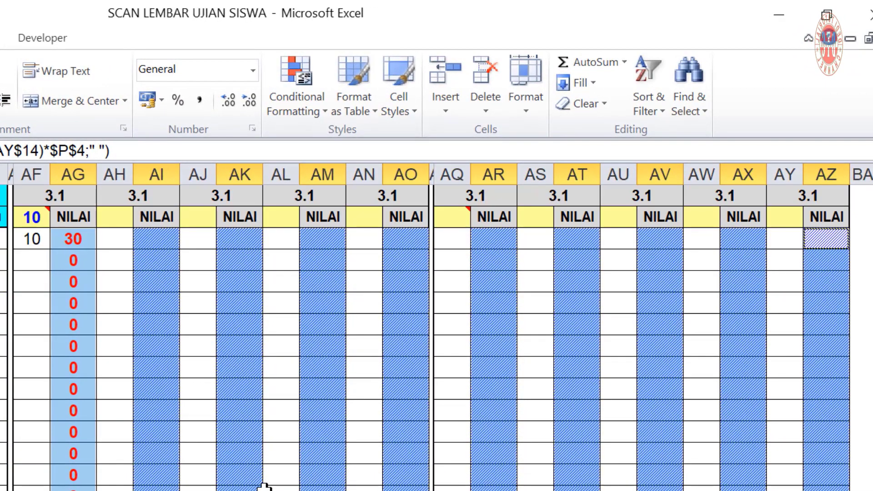
Add a Cell Value less than 1 rule that turns the NILAI text white
click(301, 107)
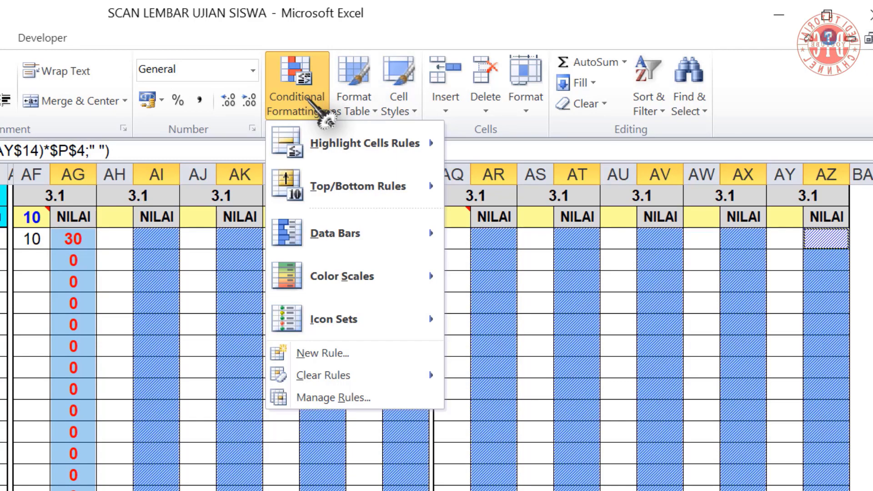
click(322, 353)
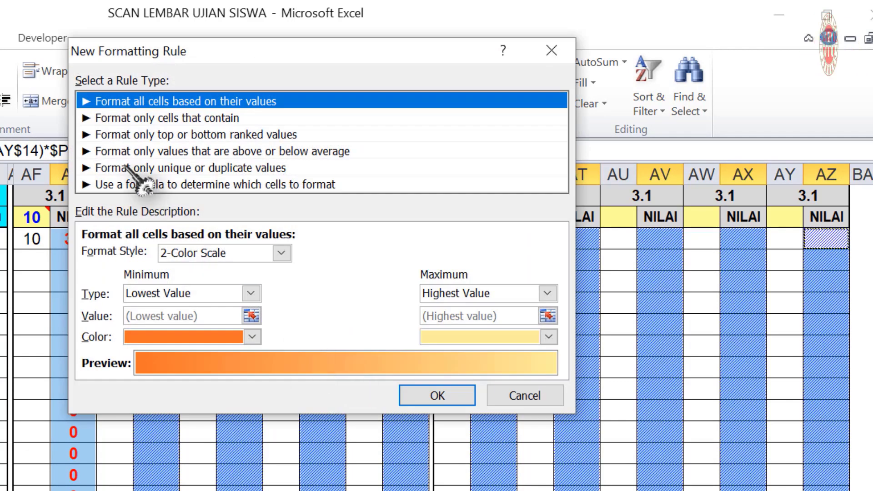
click(157, 119)
click(341, 255)
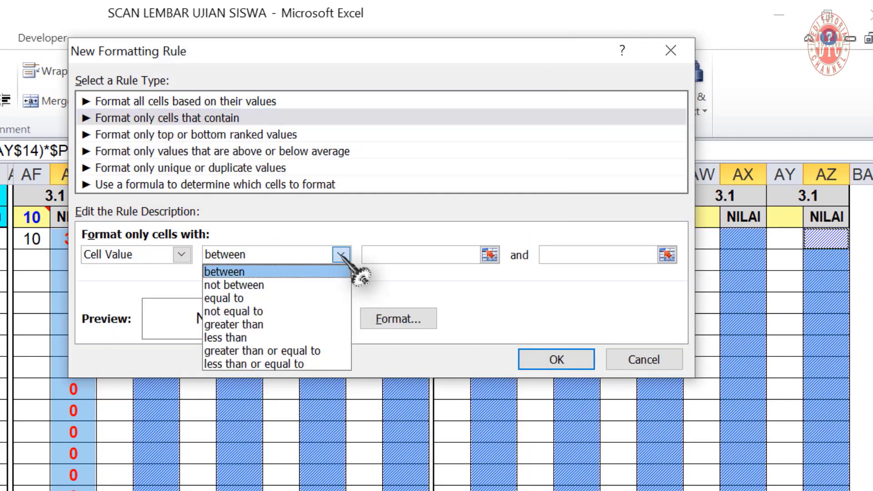
click(255, 338)
click(380, 252)
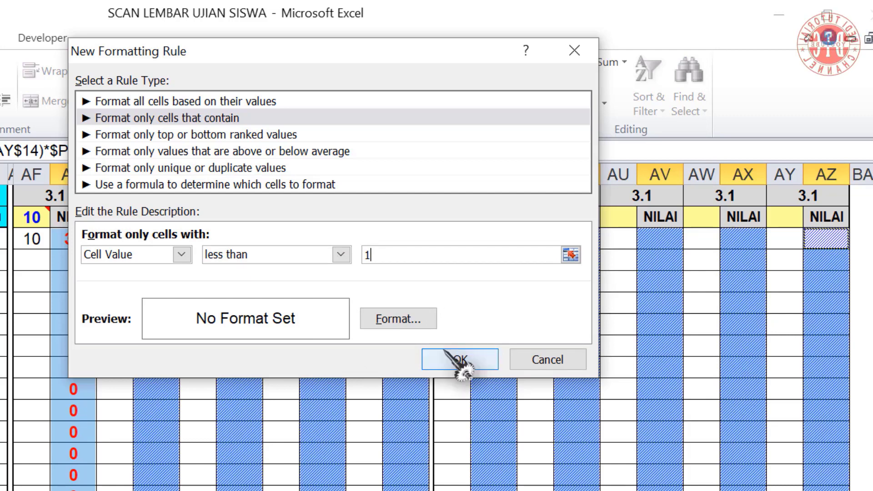
click(406, 324)
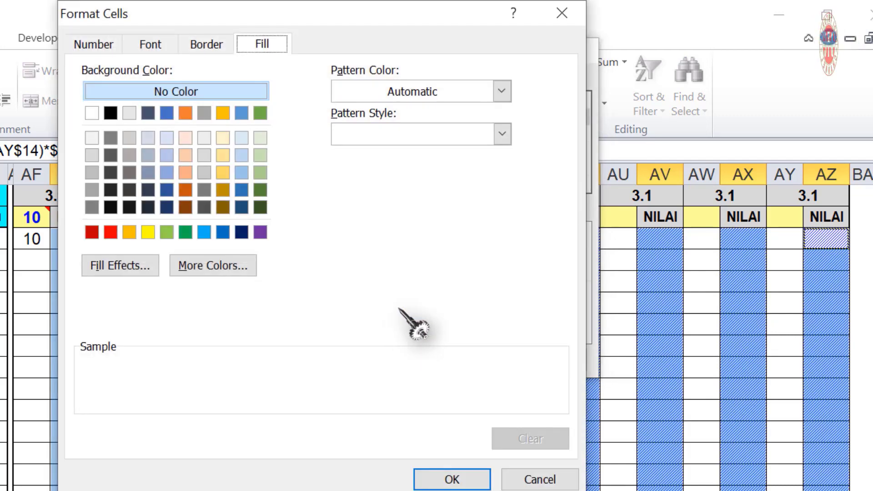
click(150, 43)
click(446, 212)
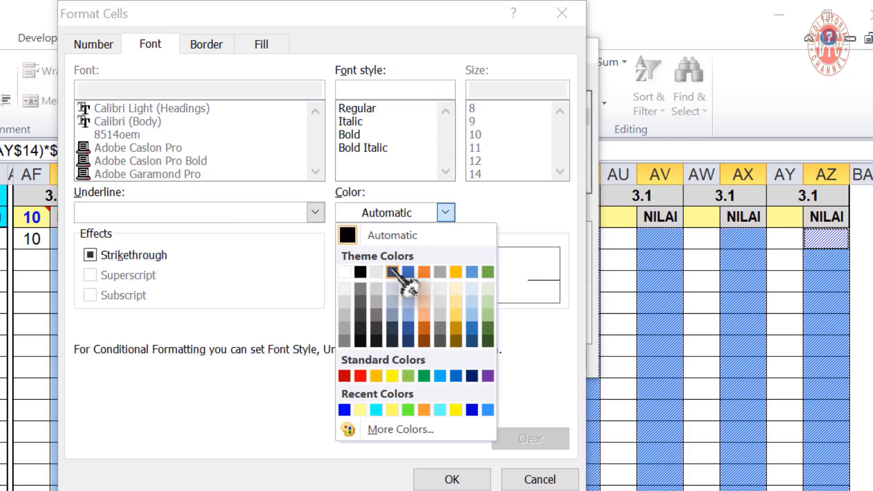
click(345, 272)
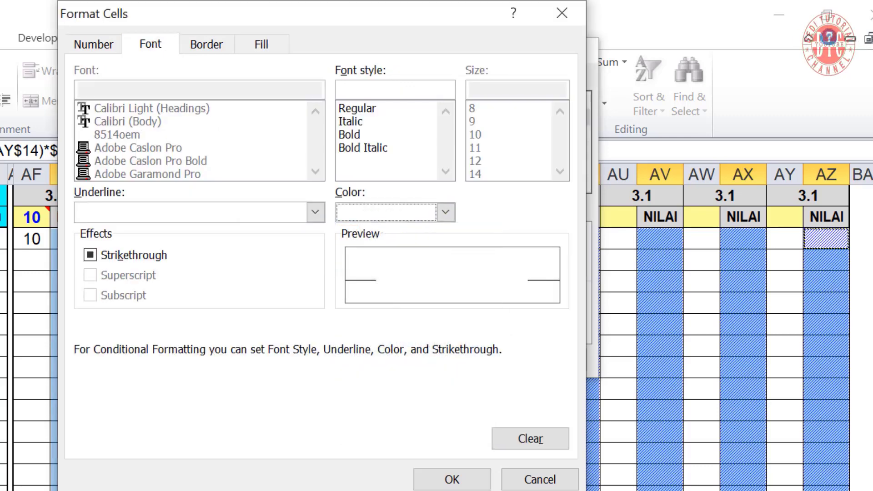
click(452, 480)
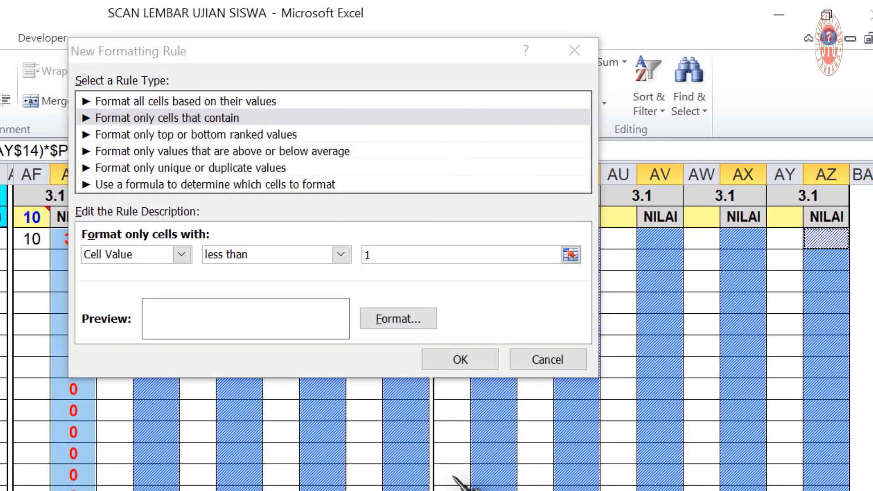
click(464, 358)
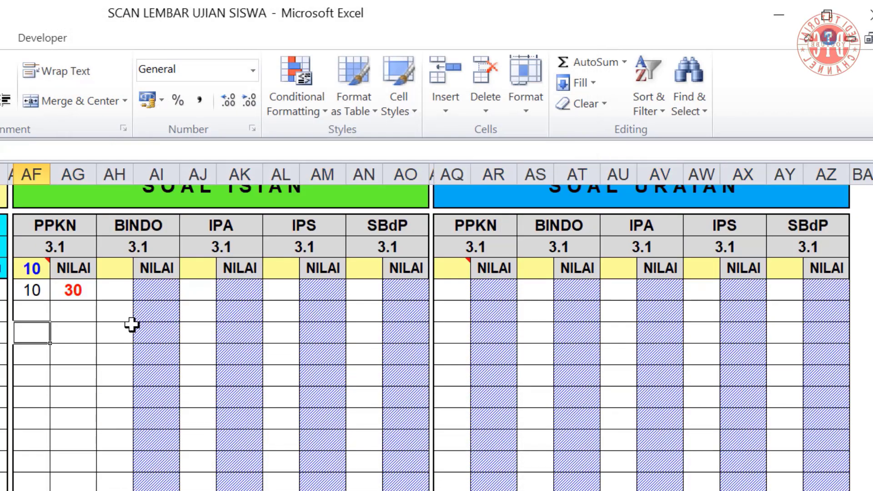
Enter test values 8 in AF16, 20 in AQ14 and 20 in AQ15, yielding scores 24 and 50
scroll(152, 366, up, 1)
key(Up)
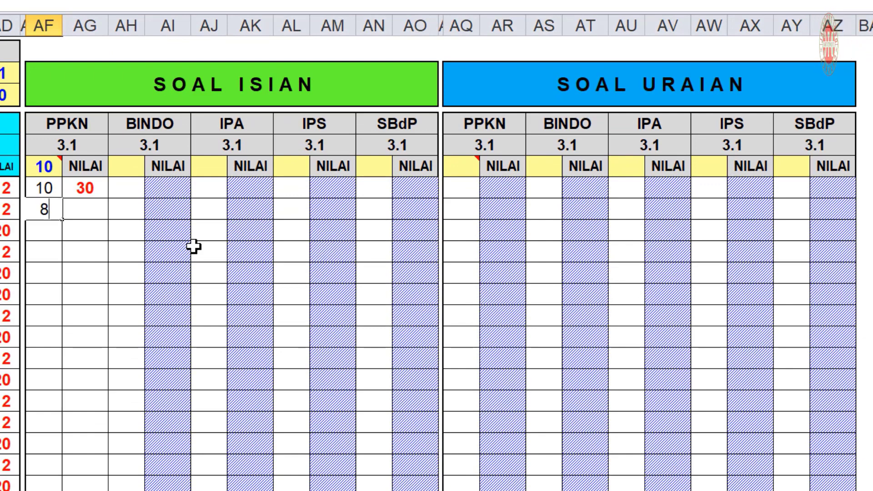
key(Return)
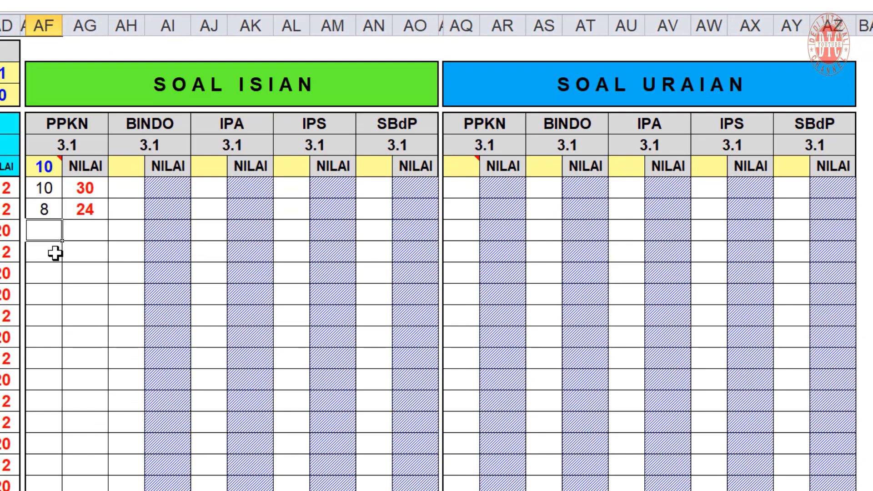
click(463, 166)
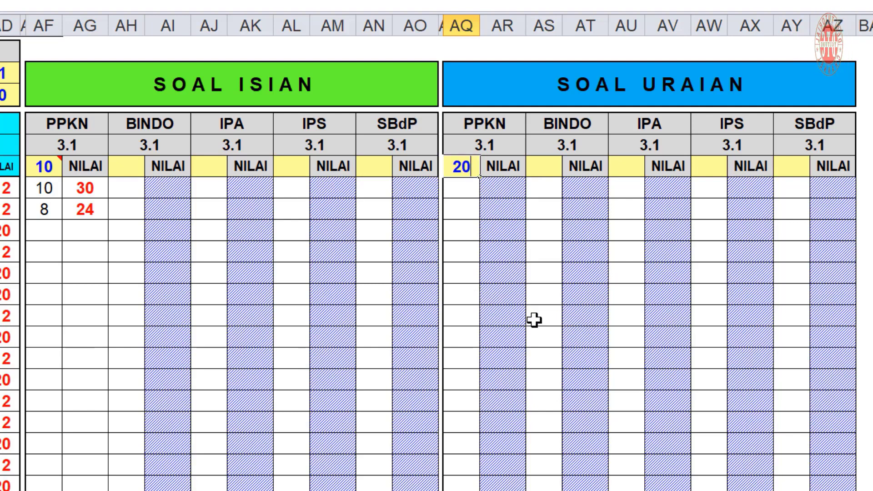
key(Return)
scroll(665, 321, down, 1)
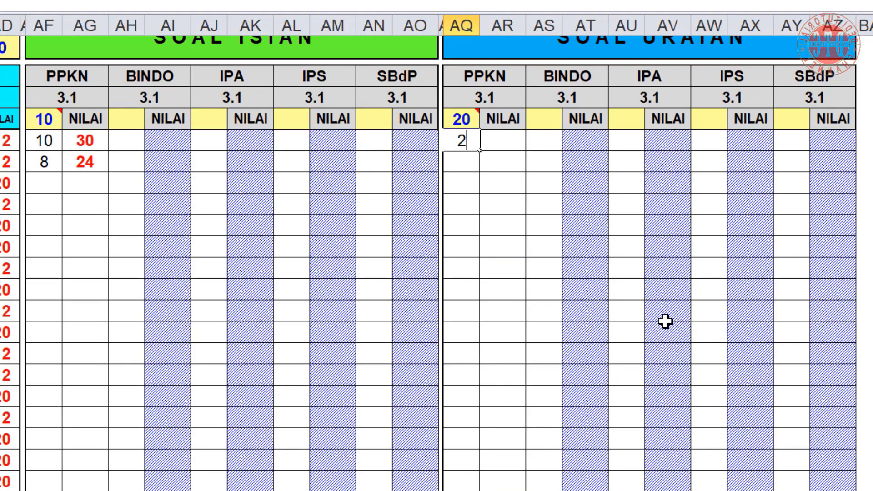
key(Return)
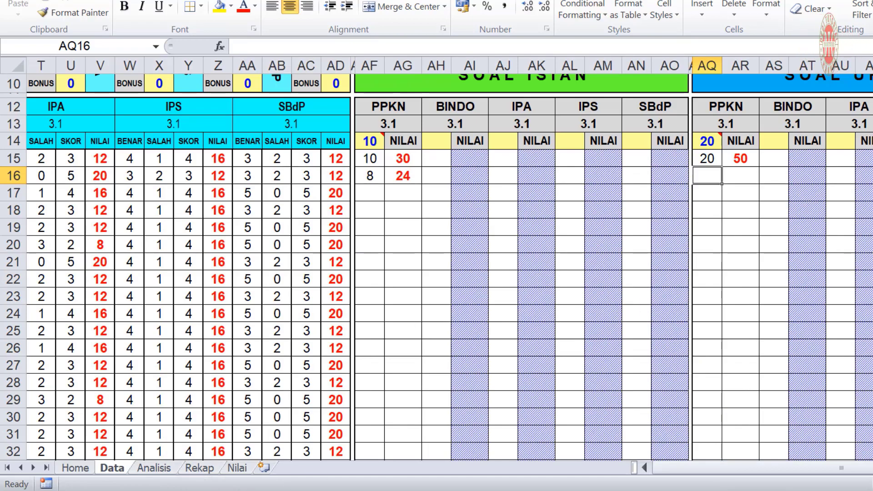
click(198, 468)
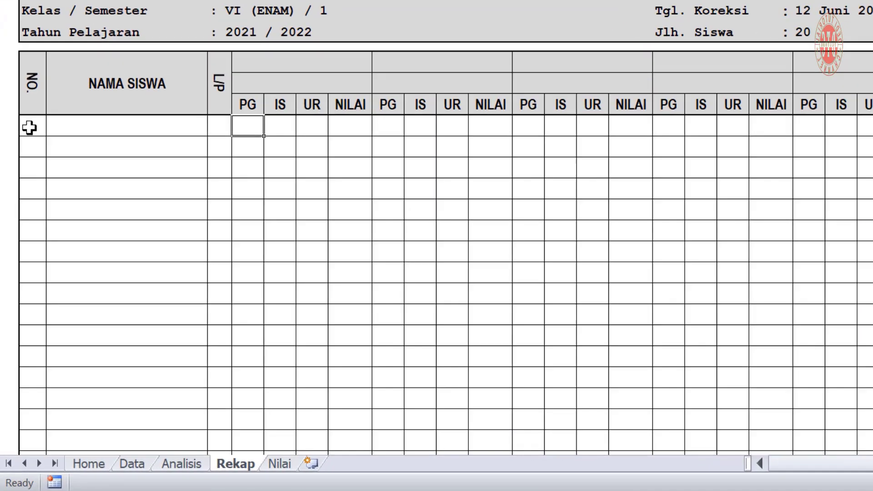
Link the first Rekap NO. cell to Data!B15 and copy the link across to name and gender
click(29, 128)
scroll(164, 205, up, 1)
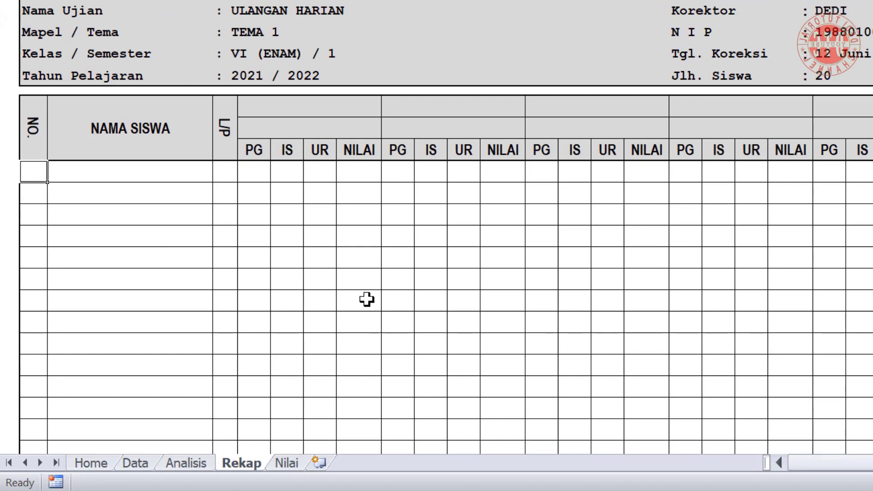
text(=)
click(135, 463)
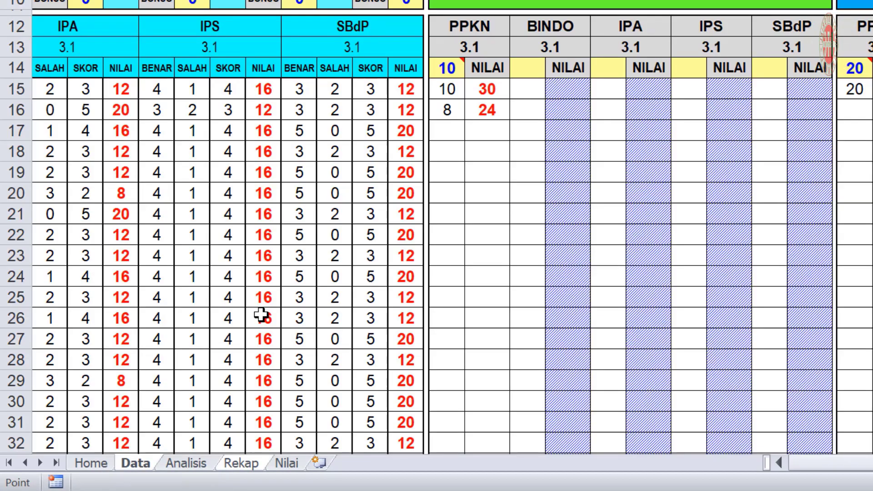
click(779, 462)
click(53, 92)
key(Return)
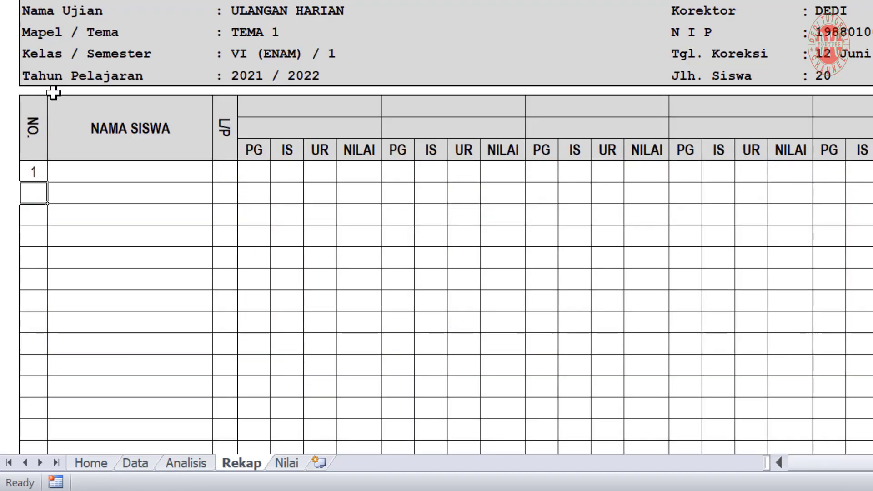
click(34, 176)
drag(47, 182, 240, 183)
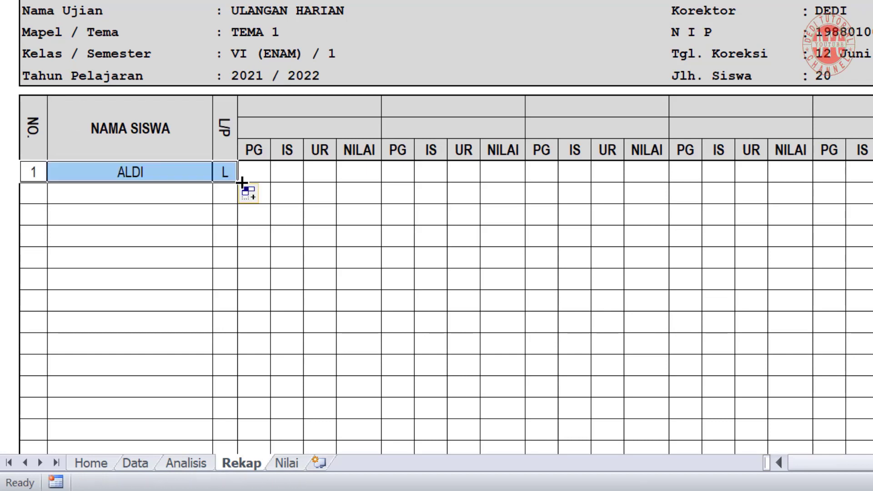
click(30, 173)
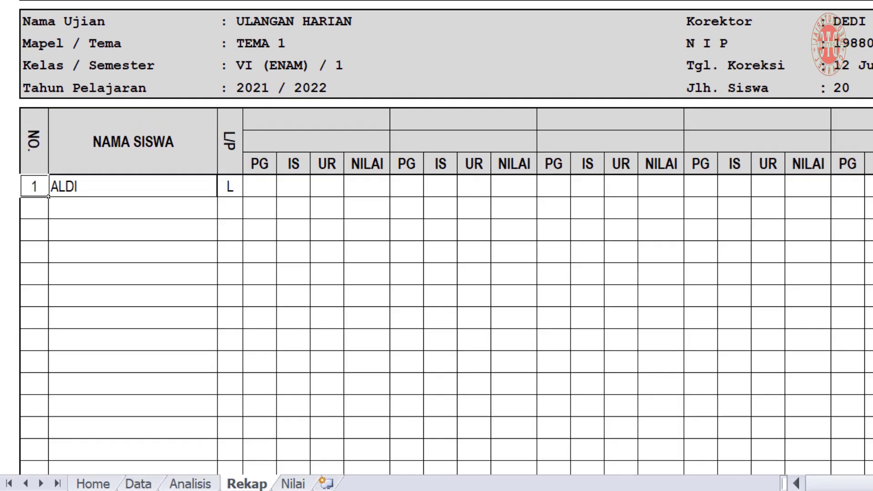
Make the number formula blank-safe: =IF(Data!B15="";"";Data!B15)
click(365, 51)
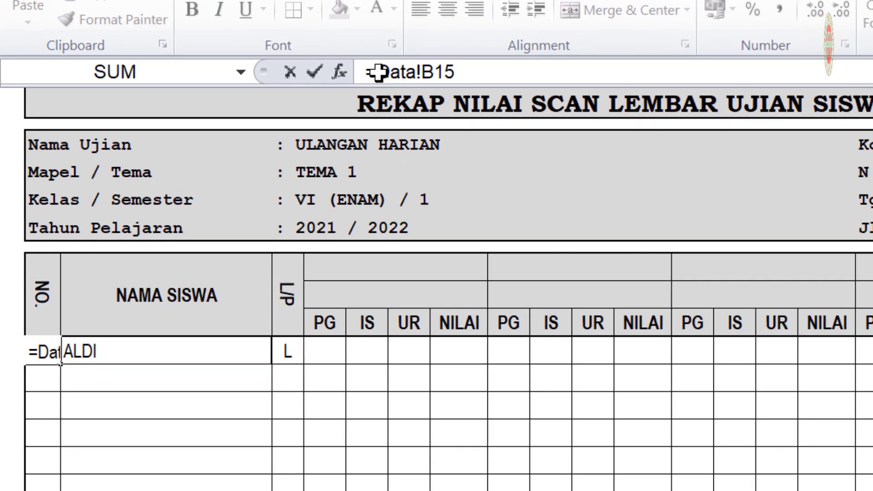
text(IF()
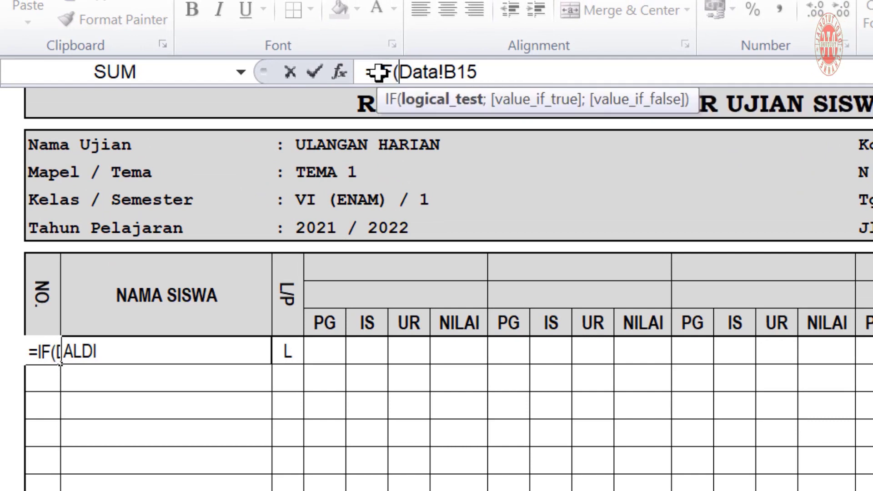
drag(399, 72, 513, 78)
click(496, 72)
text(=)
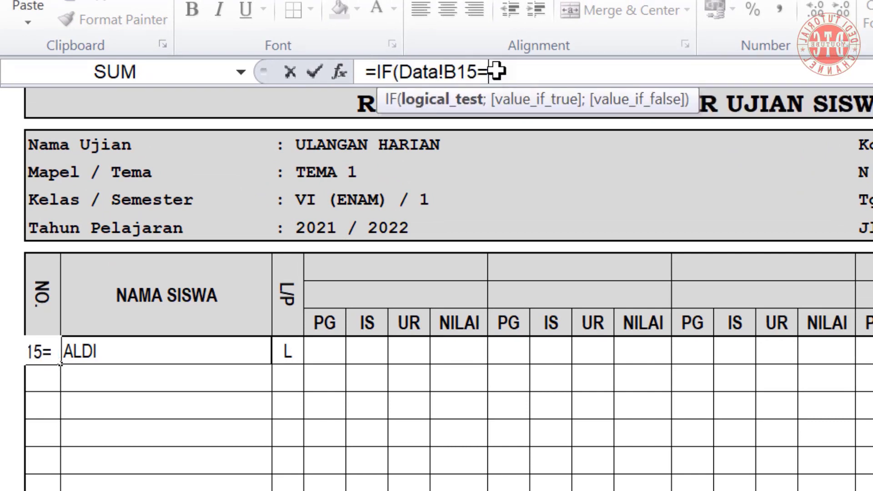
text("";)
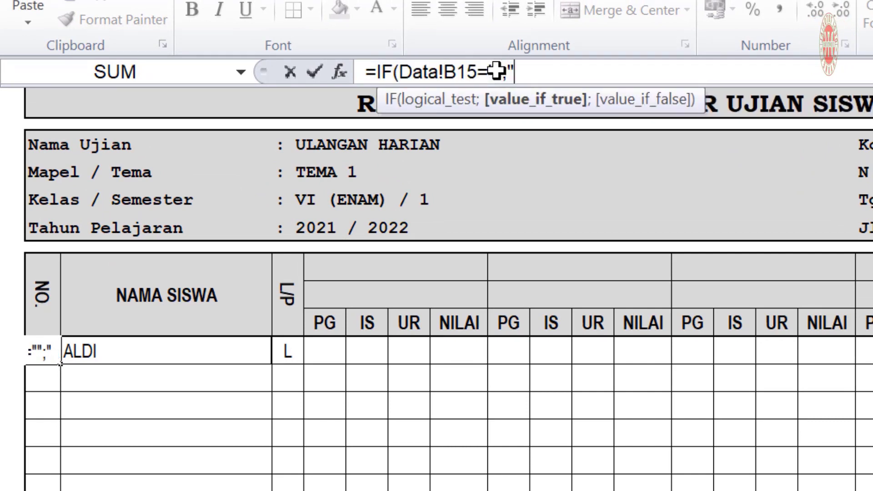
text("";)
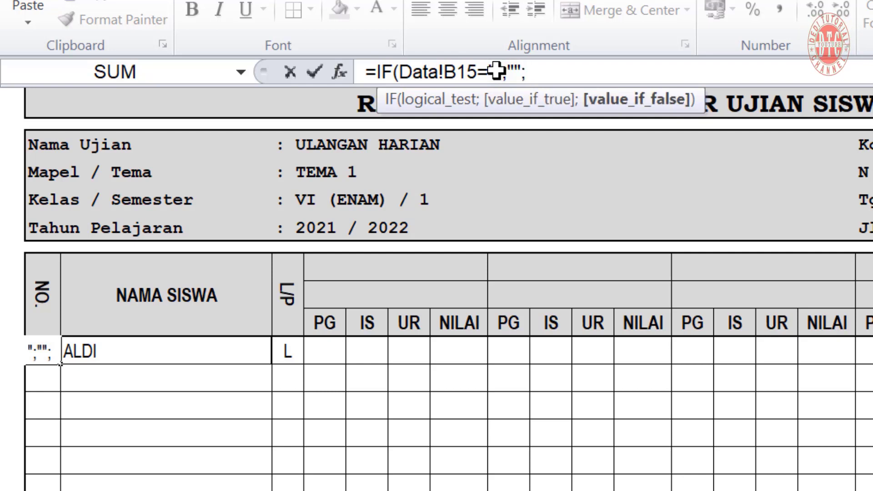
key(ctrl+v)
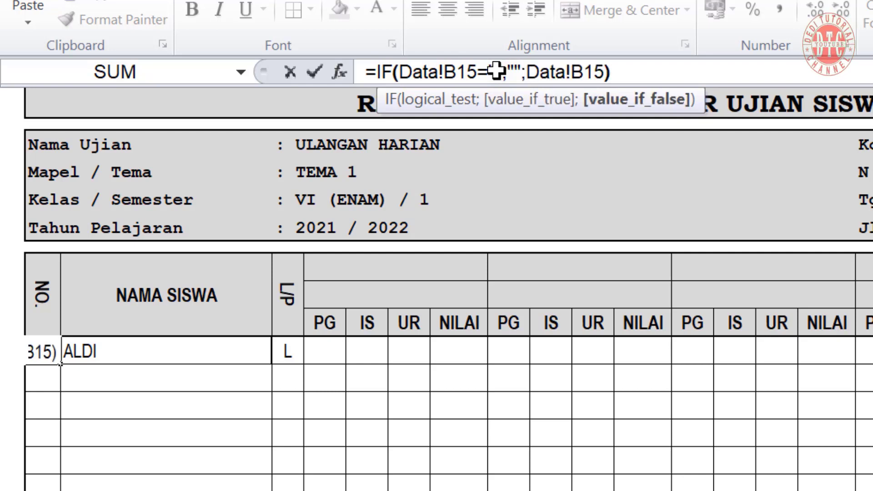
key(Return)
Rewrite the first name cell as =IF(Data!C15="";"";Data!C15)
click(91, 350)
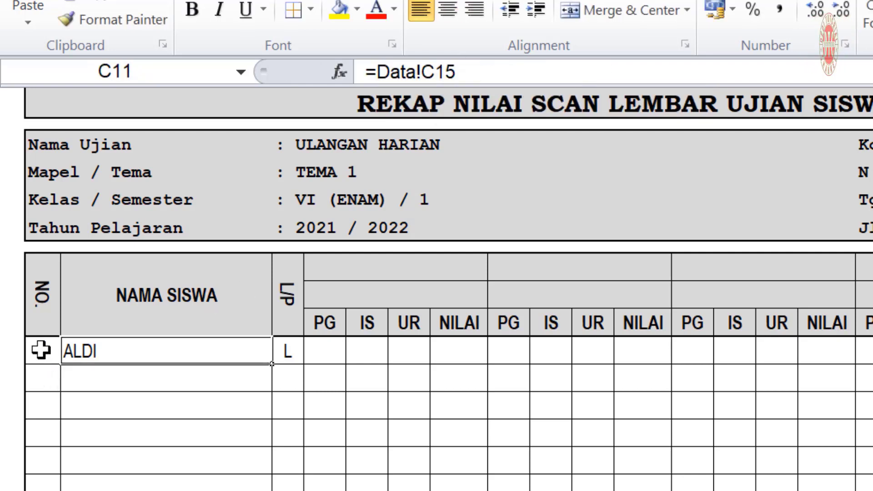
click(376, 71)
text(IF()
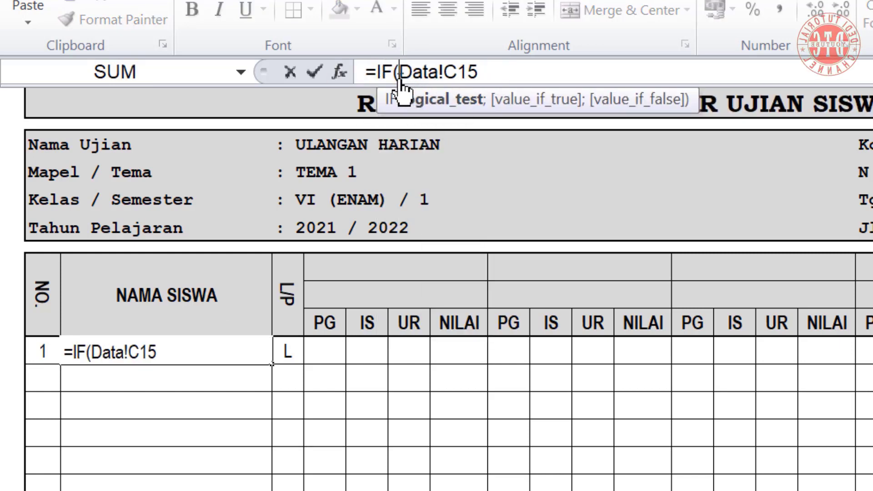
drag(399, 72, 478, 73)
click(488, 76)
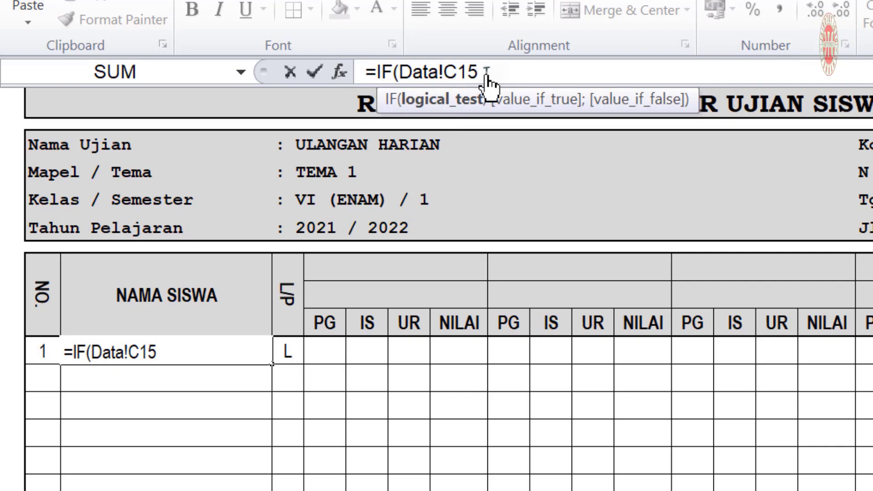
text(="";"";)
key(ctrl+v)
text())
key(Return)
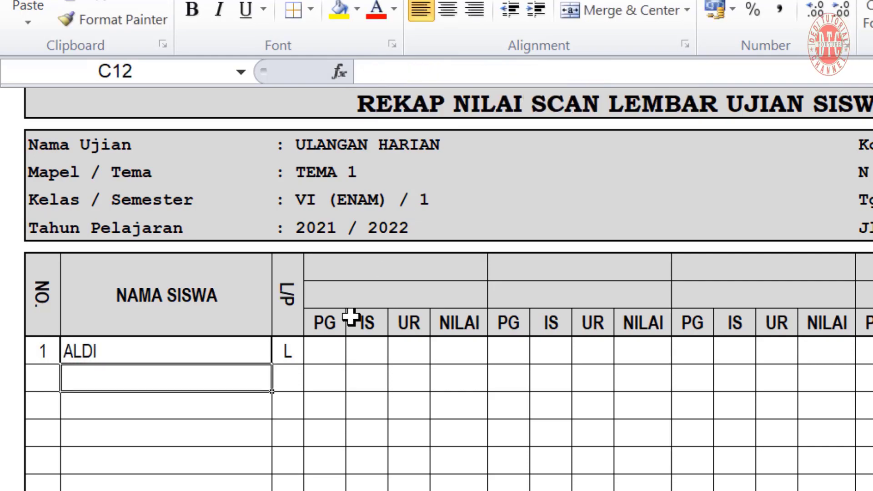
Fill the name and gender formulas down for all students and check them against Data
drag(245, 351, 288, 353)
drag(219, 246, 217, 432)
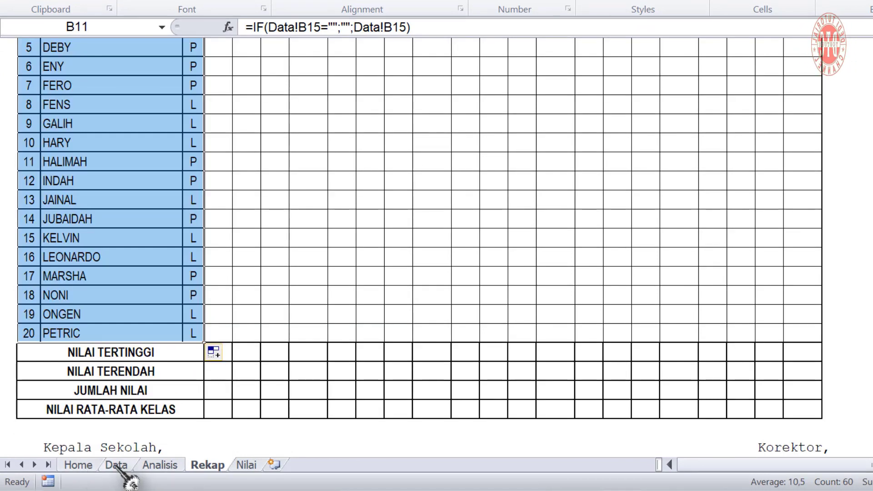
click(117, 465)
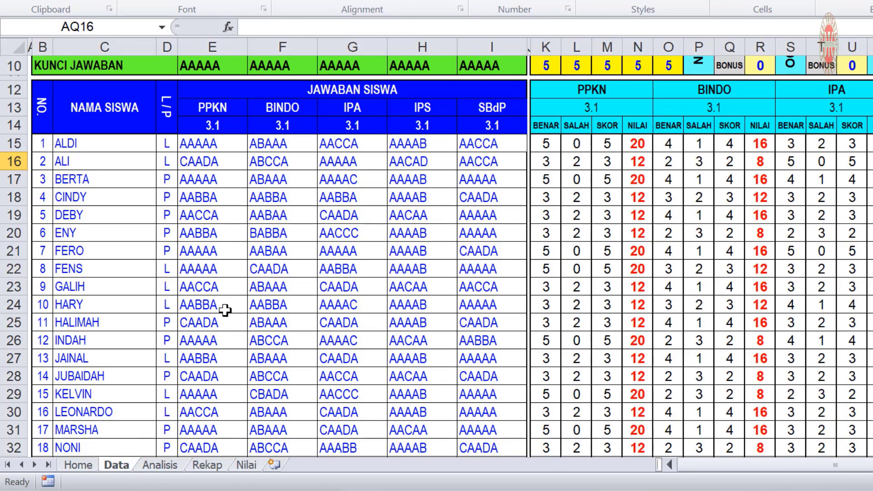
click(77, 161)
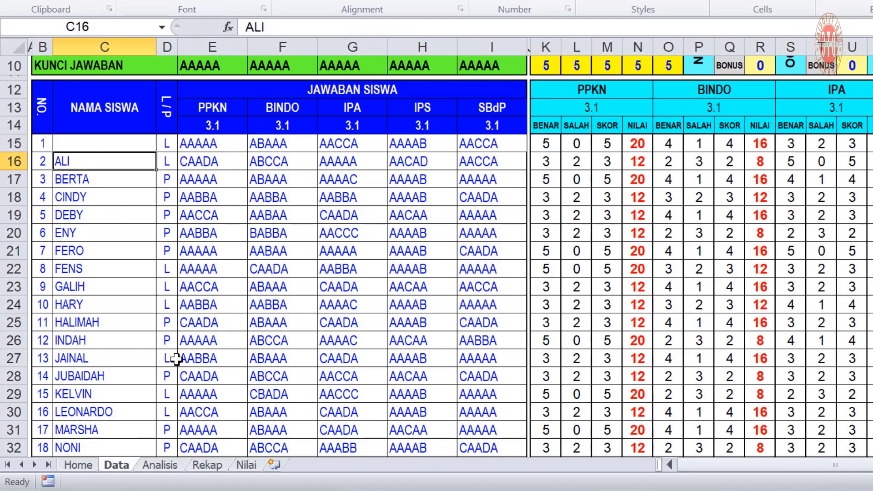
click(206, 464)
scroll(62, 268, up, 3)
click(63, 268)
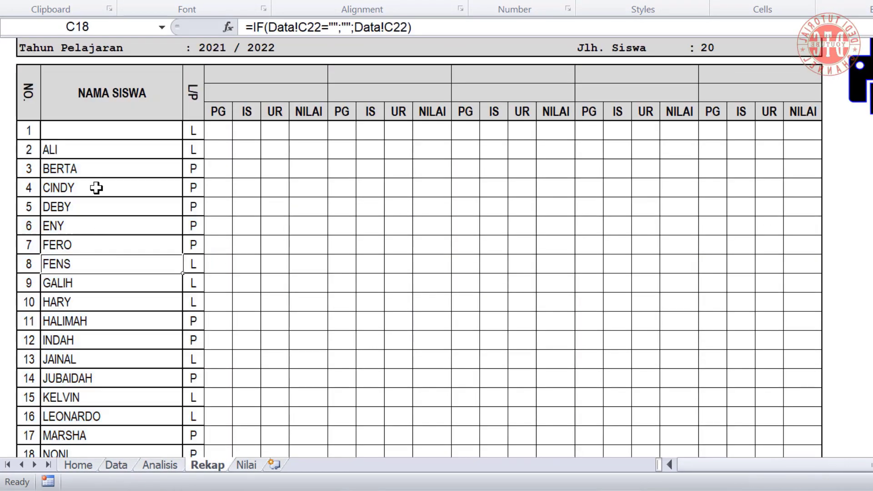
Link the merged PPKN header cell E8:H8 to Data!E13
click(219, 214)
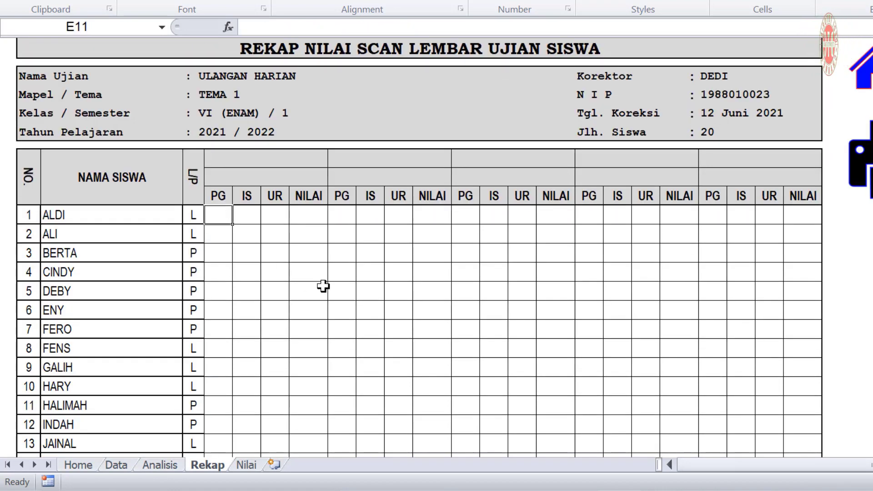
click(274, 158)
drag(220, 152, 299, 156)
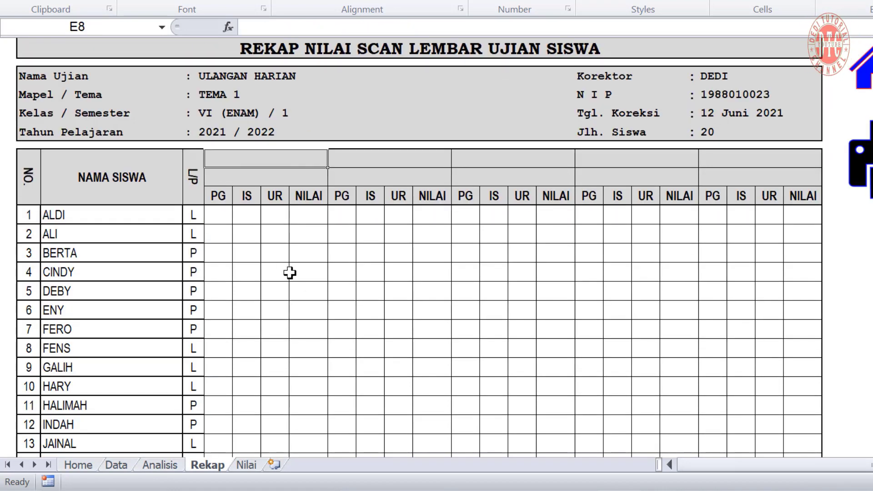
text(=)
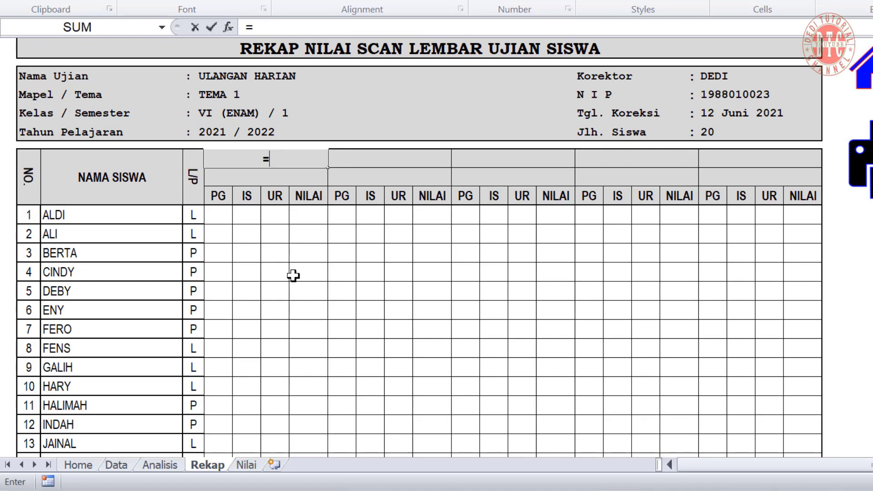
click(117, 465)
scroll(238, 201, up, 1)
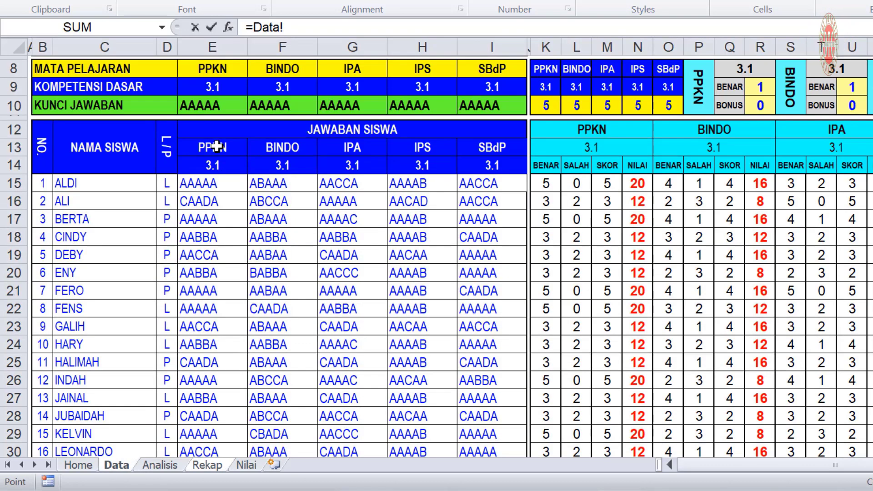
click(216, 146)
key(Return)
Extend the header link down to show KD 3.1 and across to BINDO, IPA, IPS and SBdP
click(227, 159)
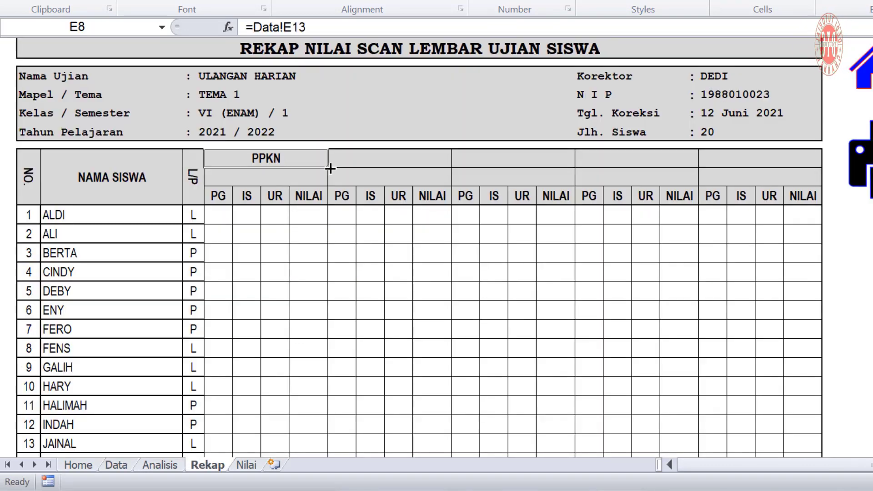
drag(331, 170, 332, 181)
click(370, 158)
click(542, 156)
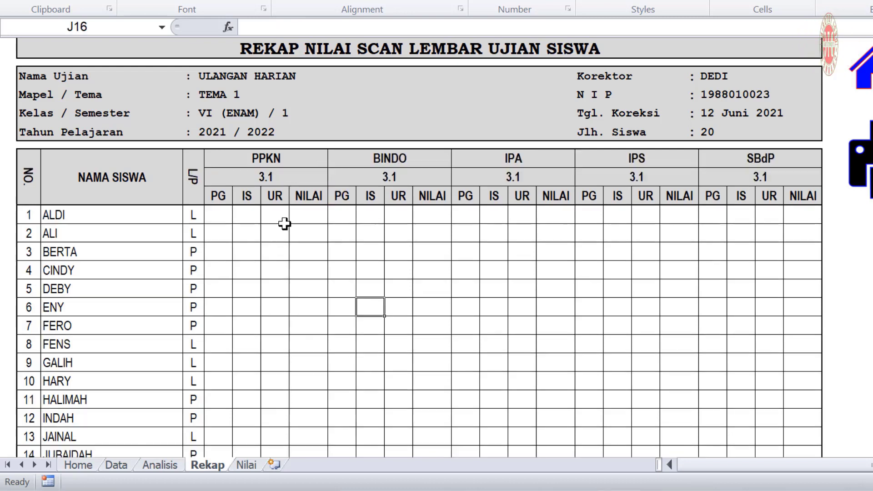
click(220, 215)
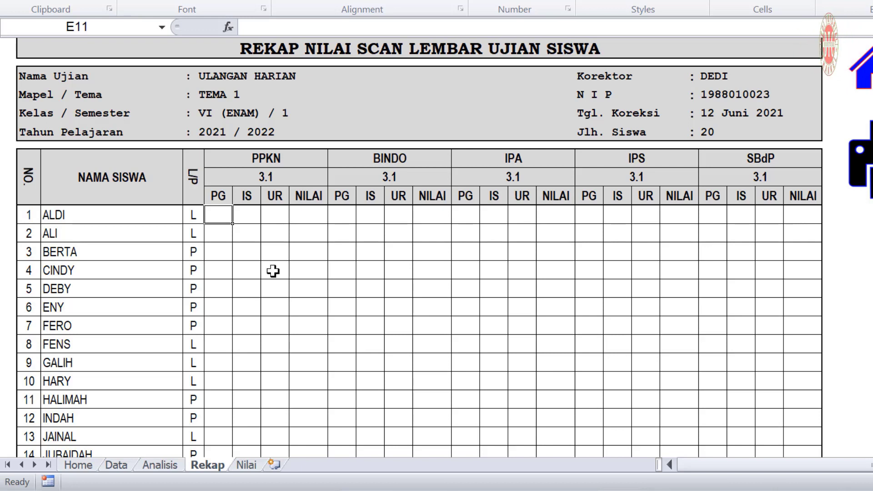
Link ALDI's PPKN PG, IS and UR cells to Data!N15, AG15 and AR15
text(=)
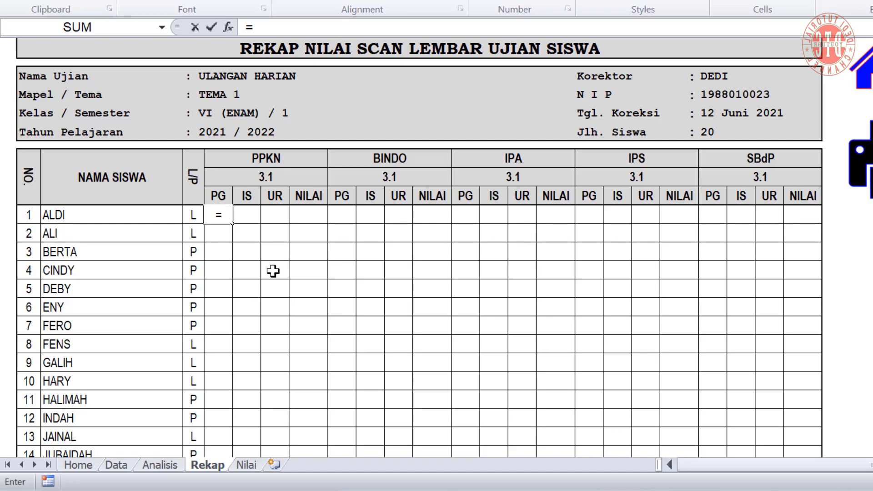
click(118, 465)
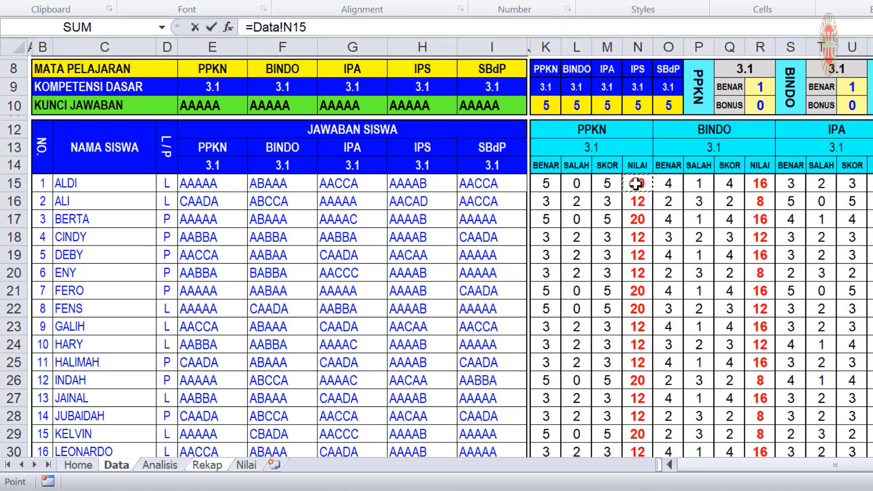
key(Return)
click(249, 213)
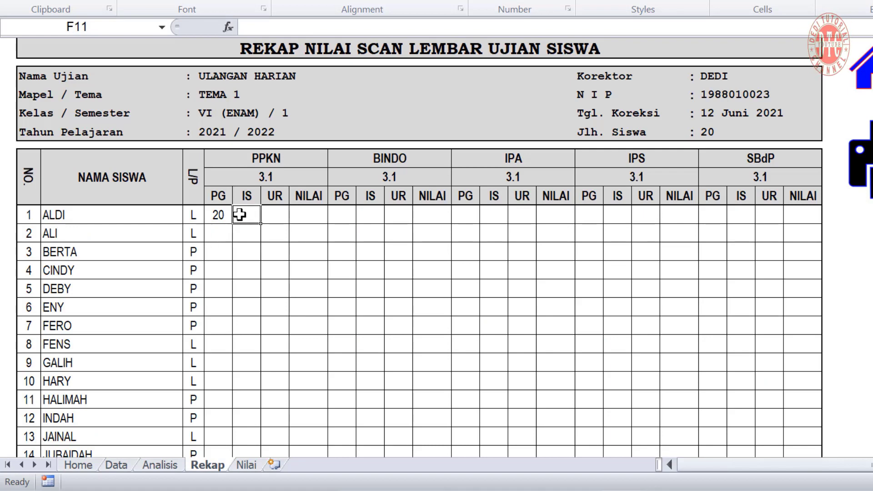
text(=)
click(117, 466)
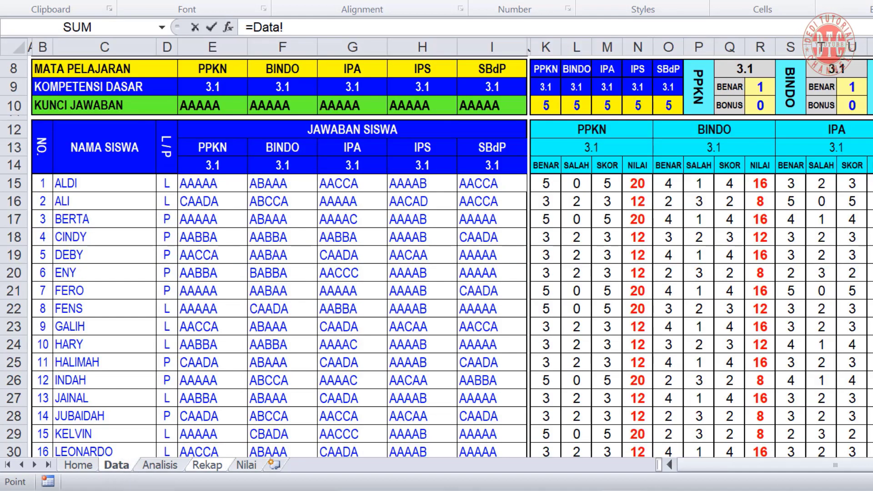
scroll(449, 185, right, 6)
click(452, 182)
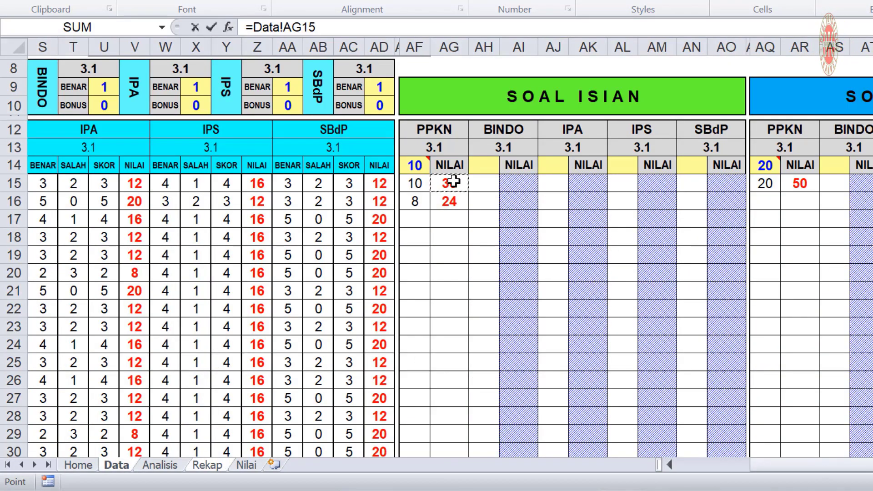
key(Return)
click(273, 214)
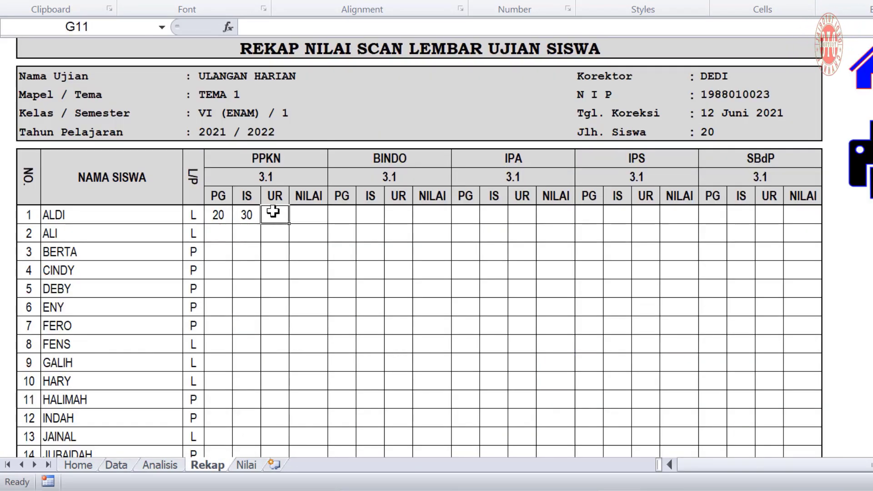
text(=)
click(116, 465)
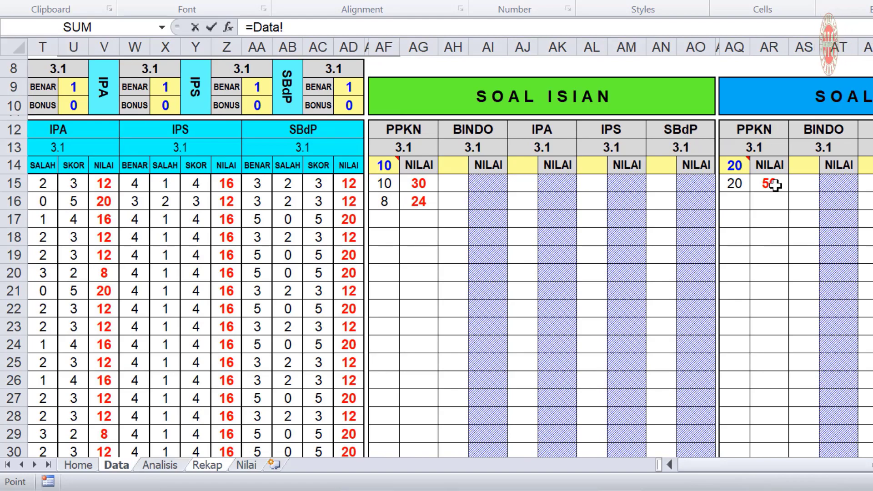
click(775, 185)
key(Return)
AutoSum ALDI's PPKN NILAI (100), then fill the row across to X and down to row 30
key(Up)
key(Right)
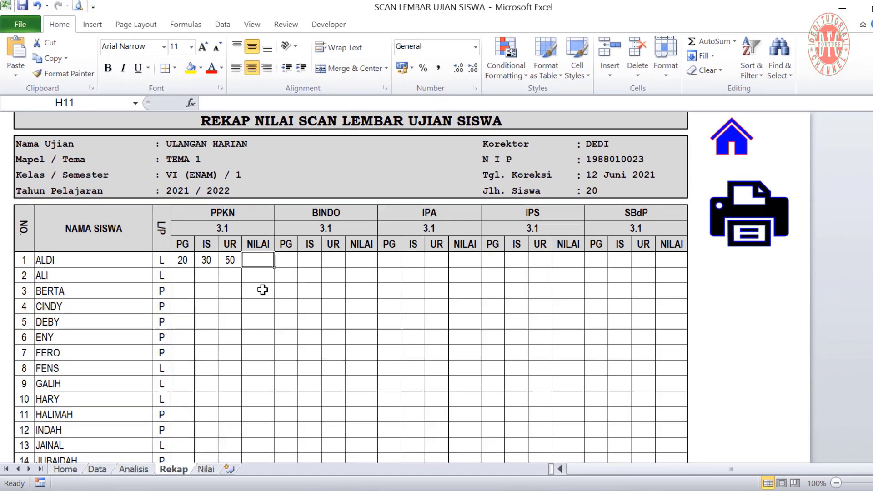
click(734, 42)
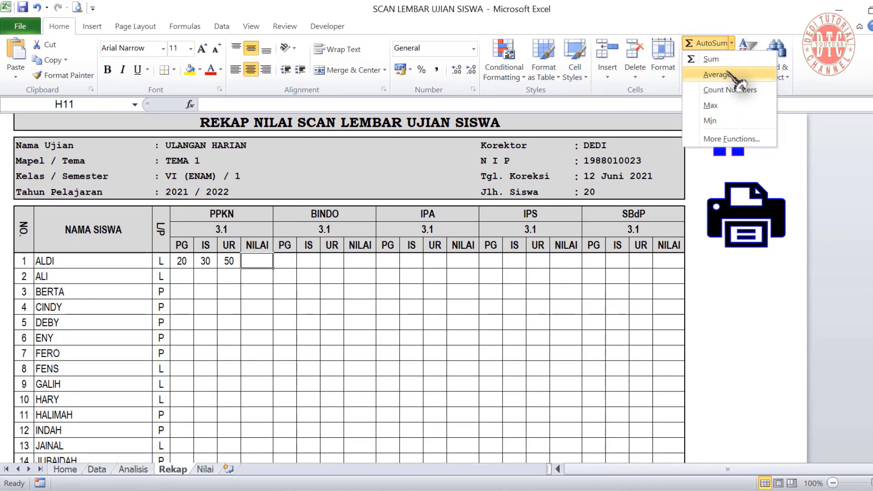
click(711, 60)
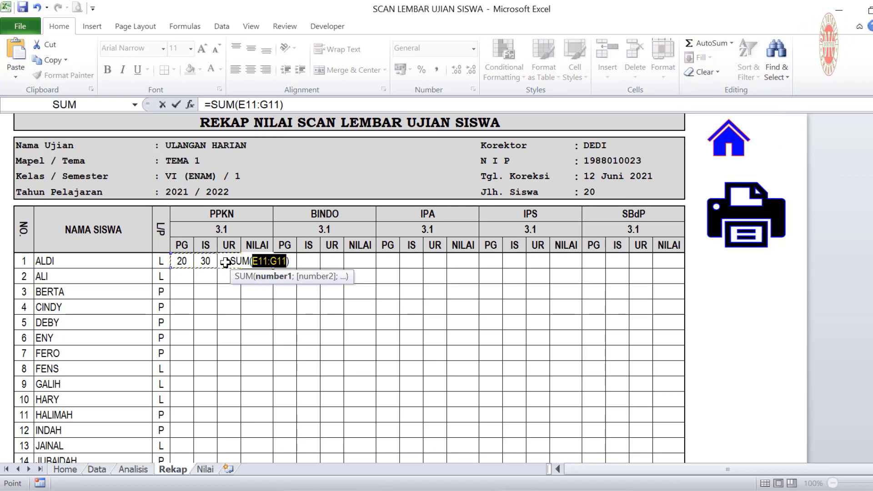
key(Return)
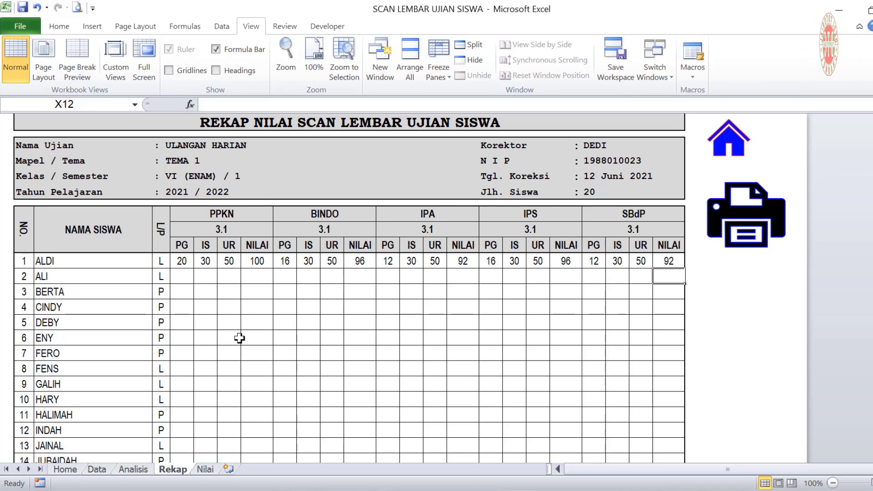
drag(181, 262, 695, 405)
scroll(477, 391, down, 2)
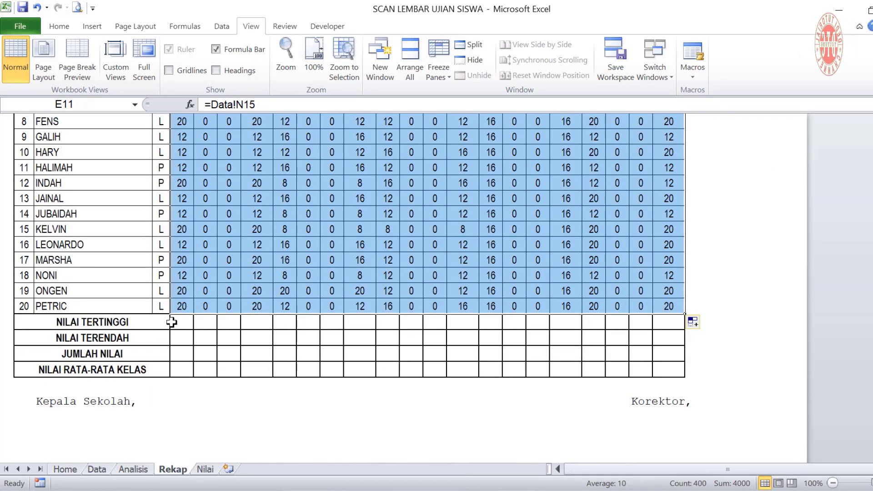
Insert the highest (20) and lowest (12) PG scores with AutoSum Max and Min
click(182, 323)
scroll(445, 367, down, 3)
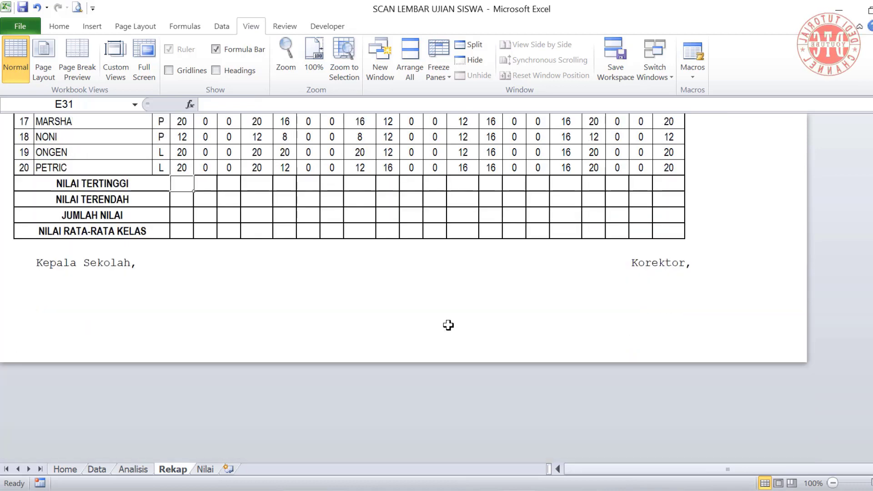
click(59, 26)
click(731, 43)
click(719, 108)
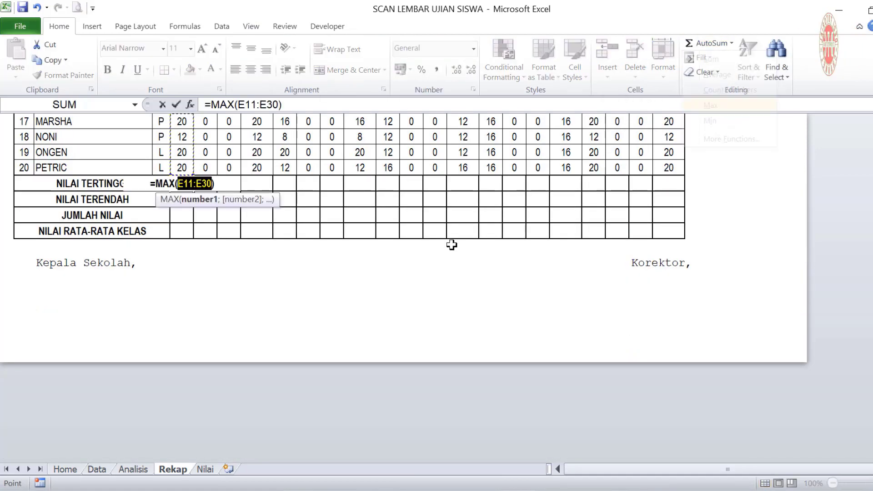
scroll(452, 246, up, 1)
key(Return)
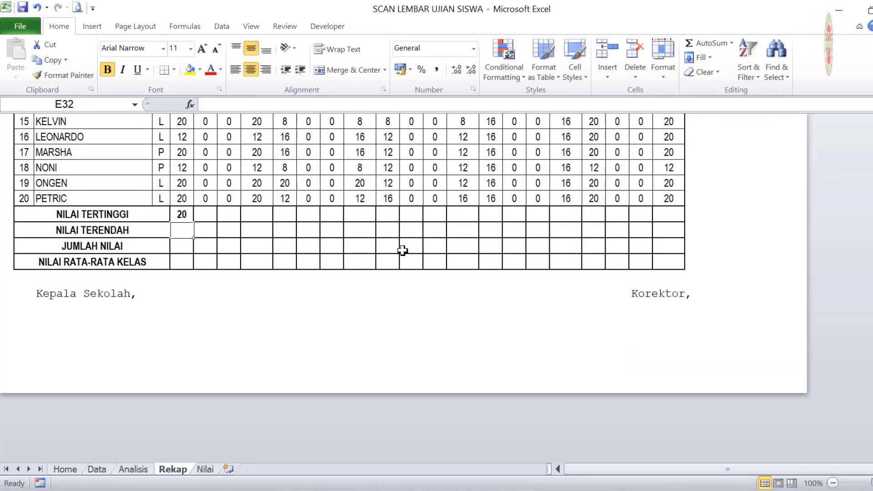
click(731, 43)
click(710, 121)
key(Return)
Add the PG total (312) and class average (15,6), then fill the four summaries across
scroll(760, 121, up, 2)
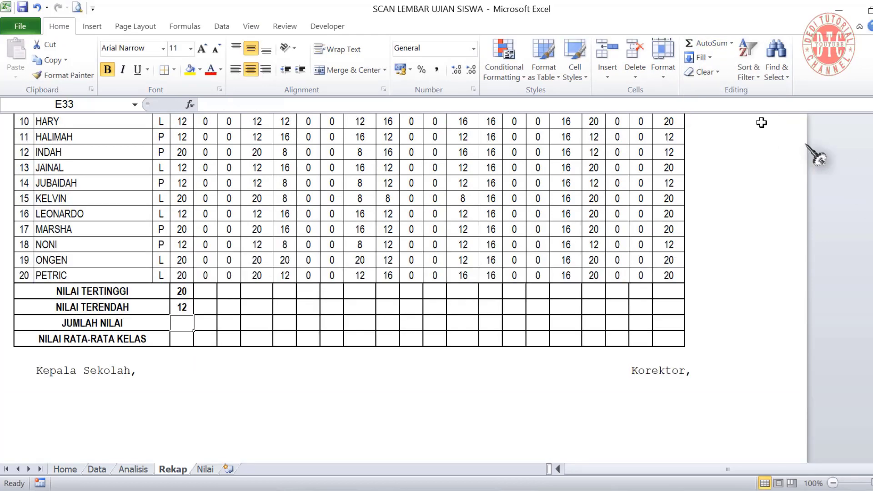
click(731, 44)
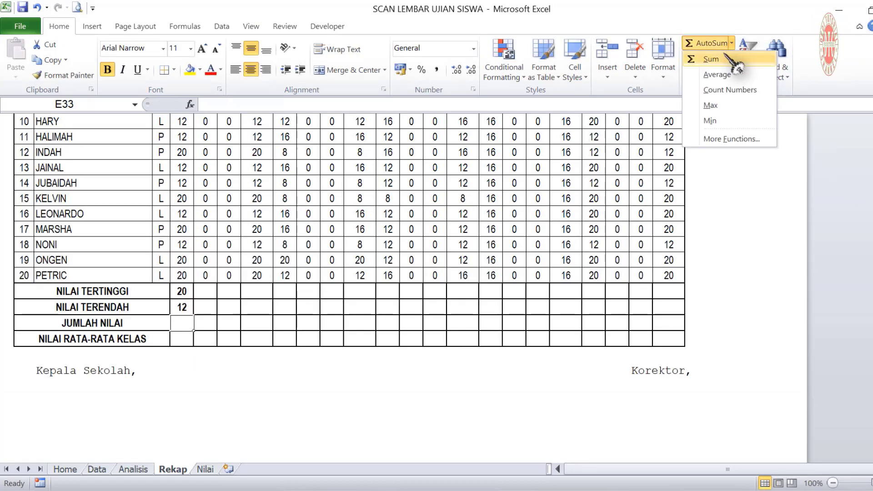
click(711, 59)
key(Return)
click(732, 43)
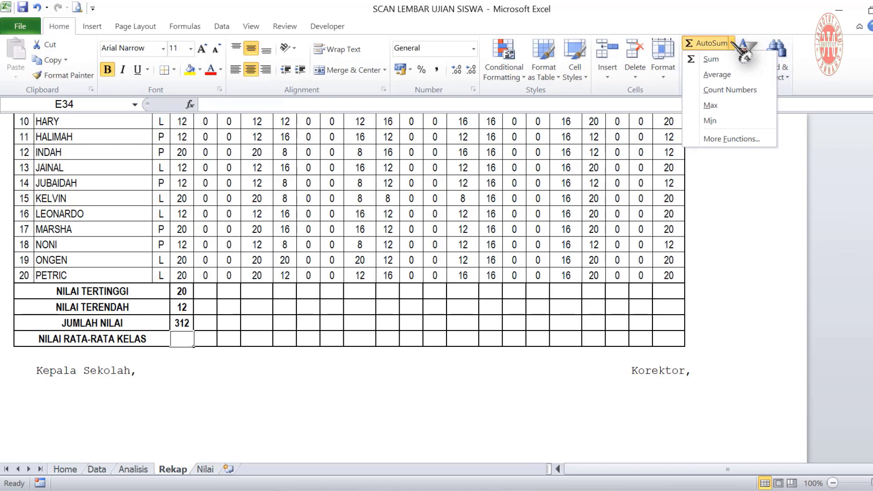
click(717, 74)
key(Return)
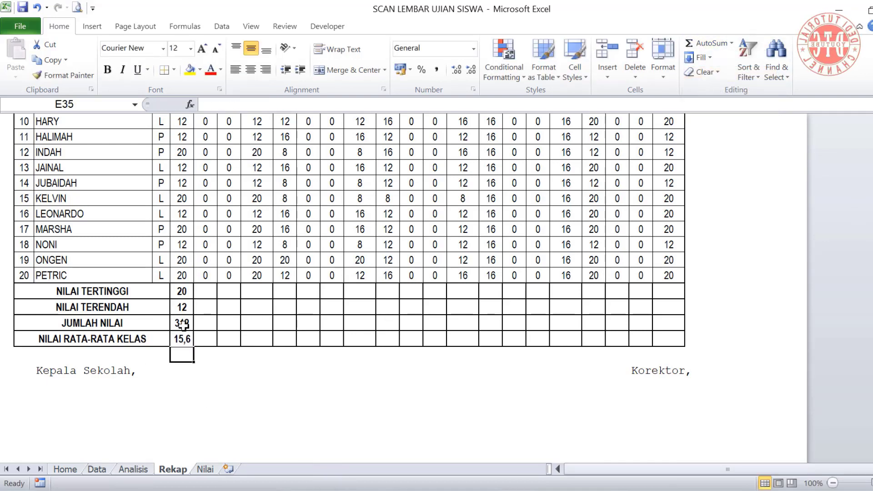
drag(182, 291, 673, 339)
scroll(38, 390, down, 1)
click(91, 389)
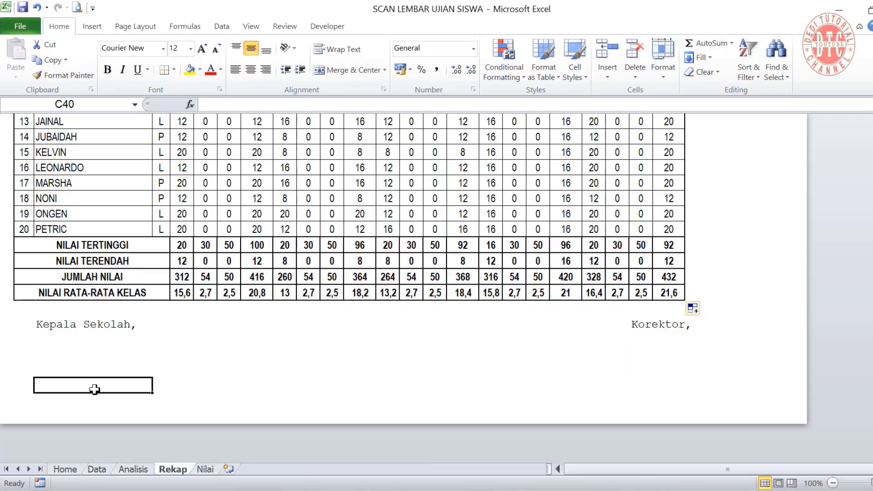
Link the headmaster's name to Home!G6 and add the line ="NIP. "&Home!G7 below it
text(=)
click(68, 469)
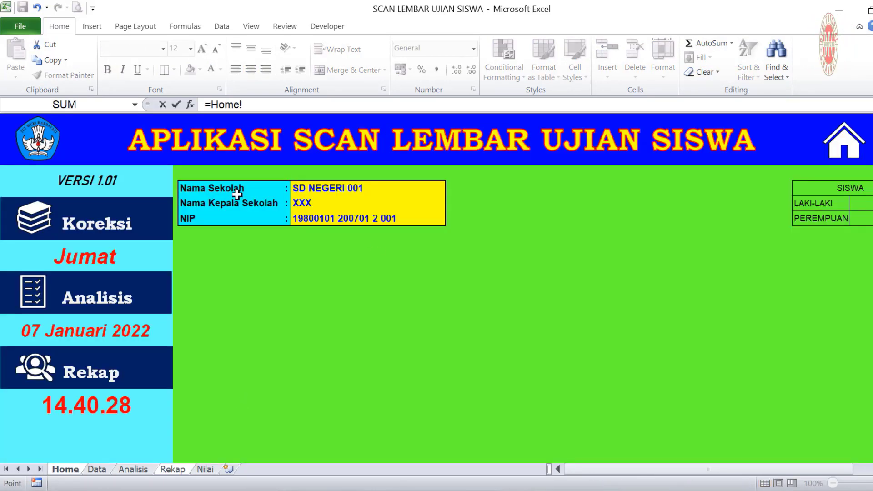
click(303, 200)
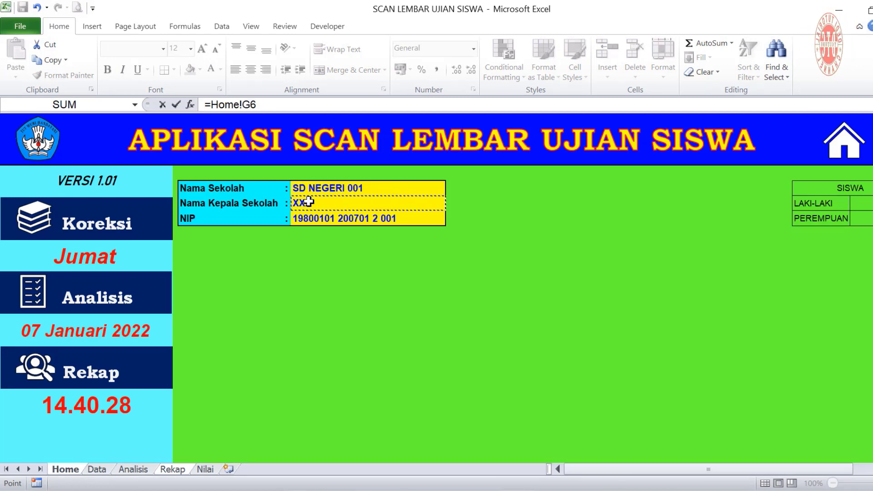
key(Return)
click(137, 385)
drag(153, 393, 154, 402)
click(211, 105)
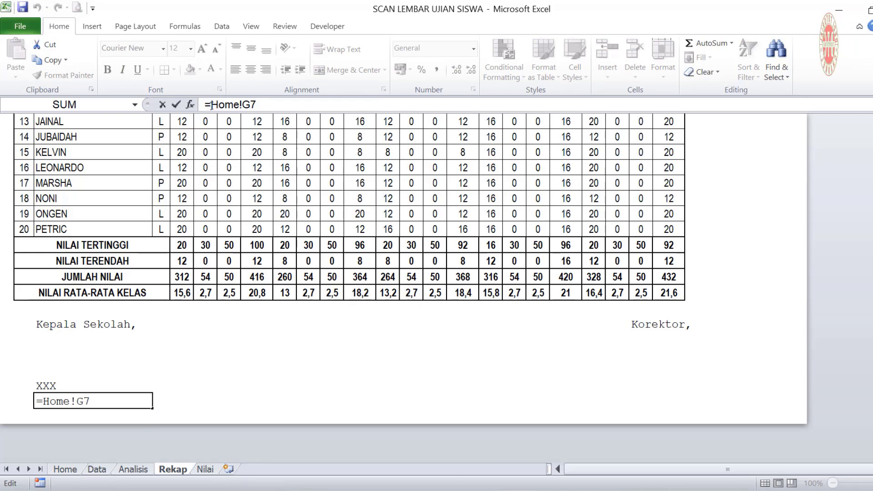
text("NIP. )
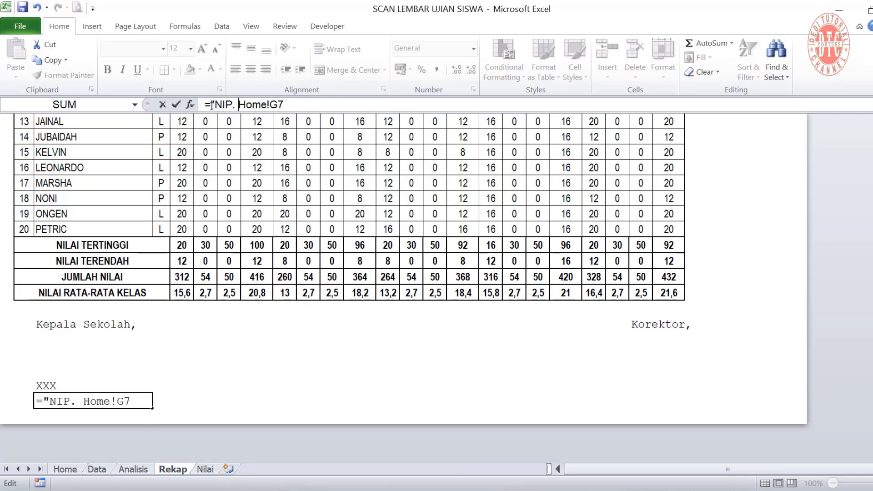
text(")
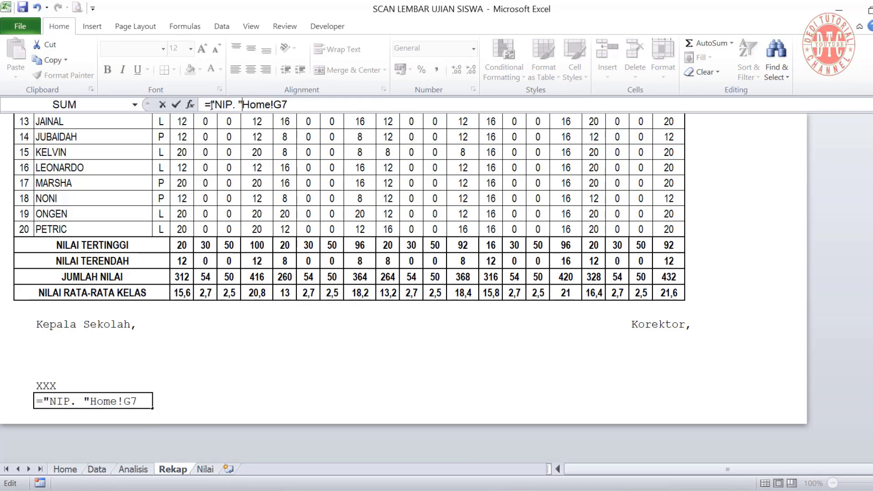
text(&)
key(Return)
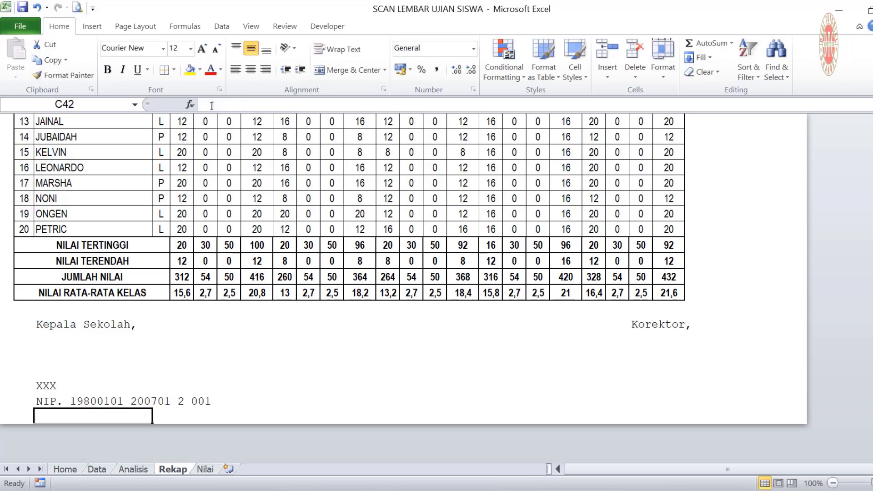
Link the corrector's name to Data!I3 and add the line ="NIP. "&Data!I4 below it
click(646, 383)
text(=)
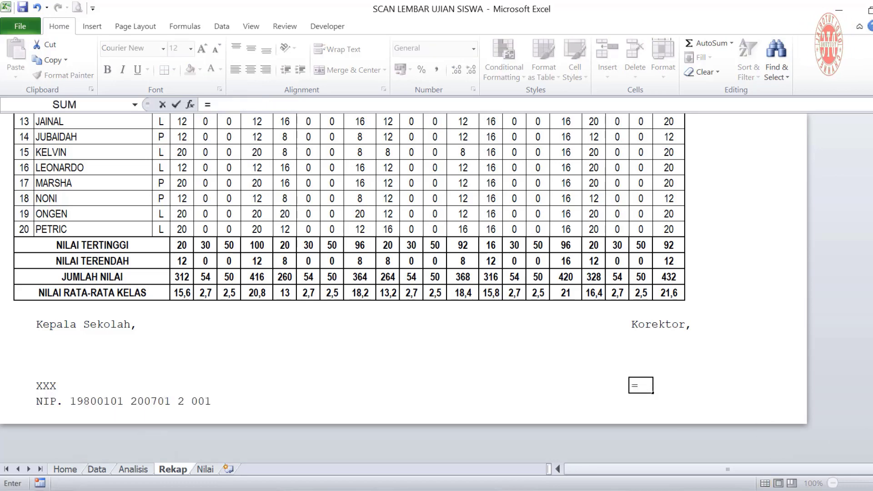
click(97, 470)
scroll(449, 318, up, 3)
scroll(423, 246, left, 6)
click(395, 169)
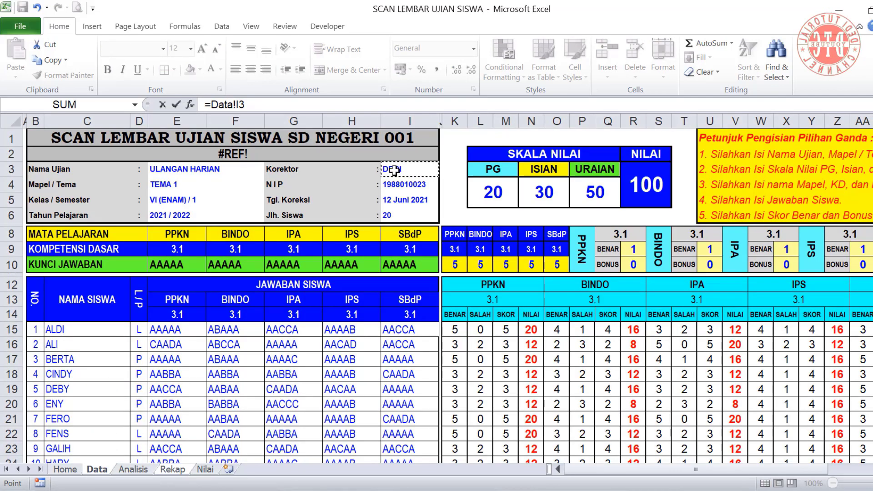
key(Return)
drag(653, 395, 655, 411)
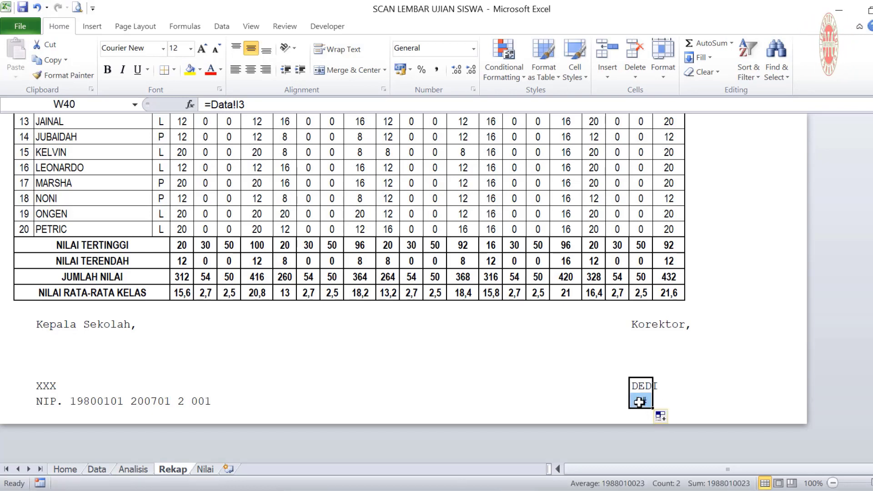
click(641, 401)
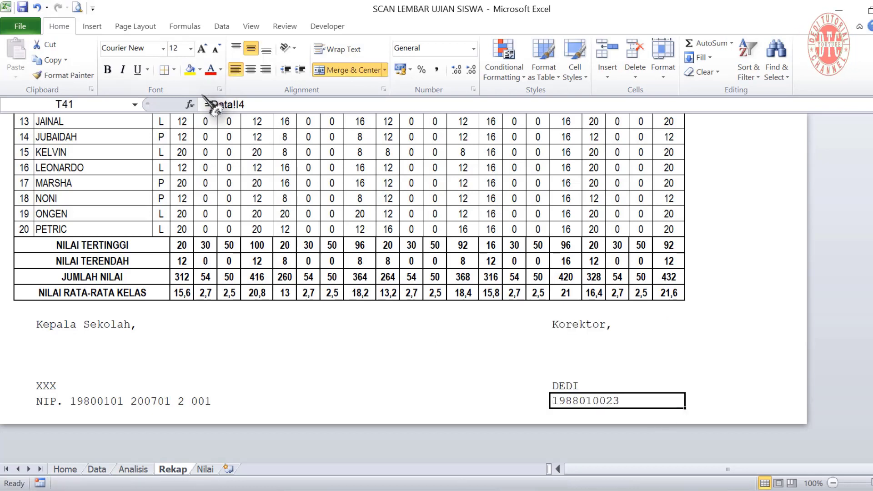
click(210, 105)
text("NIP. )
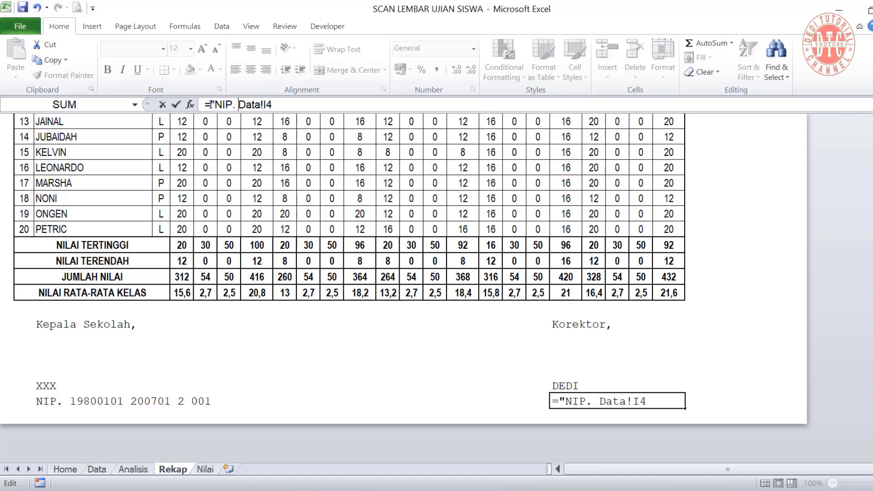
text("&)
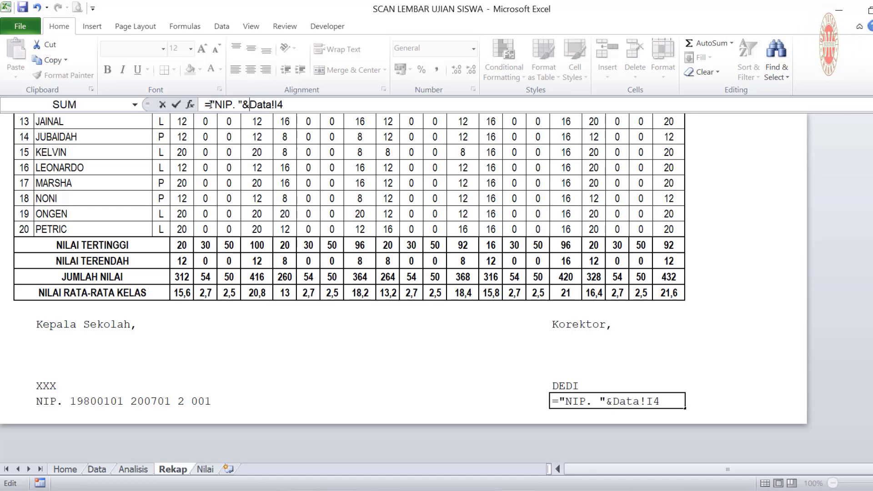
key(Return)
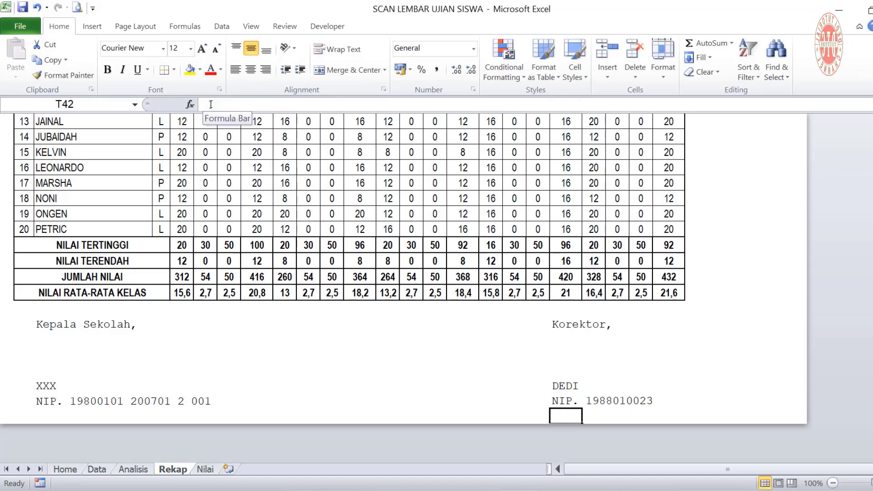
scroll(455, 357, up, 5)
scroll(455, 358, up, 1)
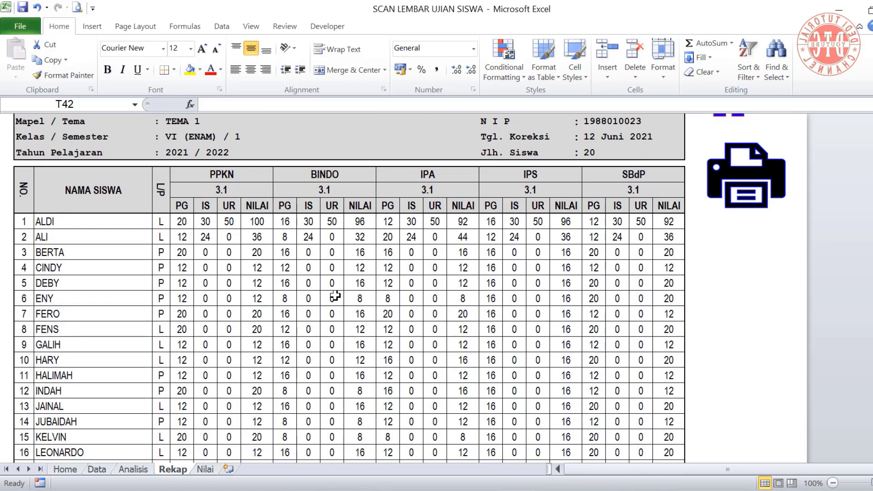
Insert a clustered 2-D column chart from the PPKN score columns
drag(219, 188, 243, 398)
scroll(205, 331, up, 4)
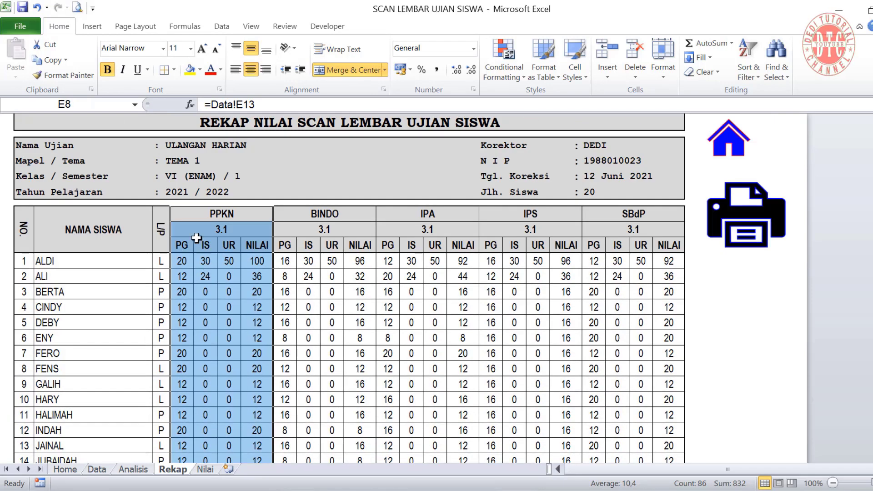
scroll(231, 334, down, 2)
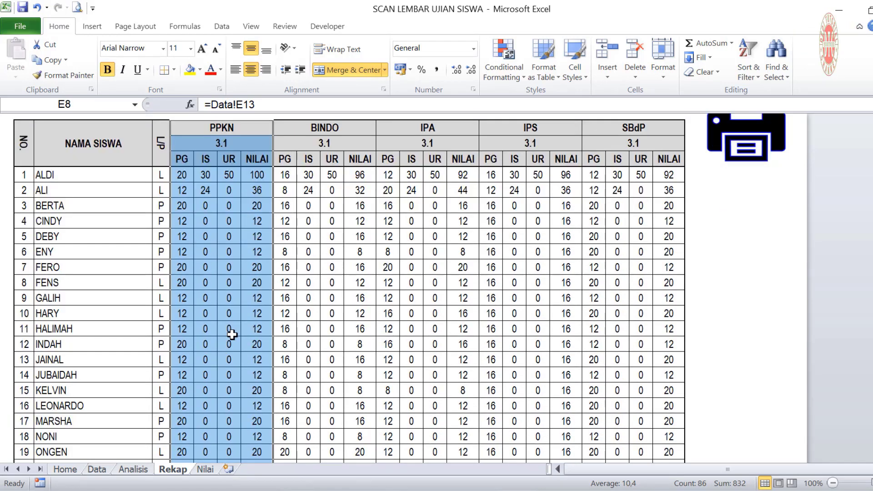
scroll(232, 330, down, 2)
scroll(287, 332, up, 2)
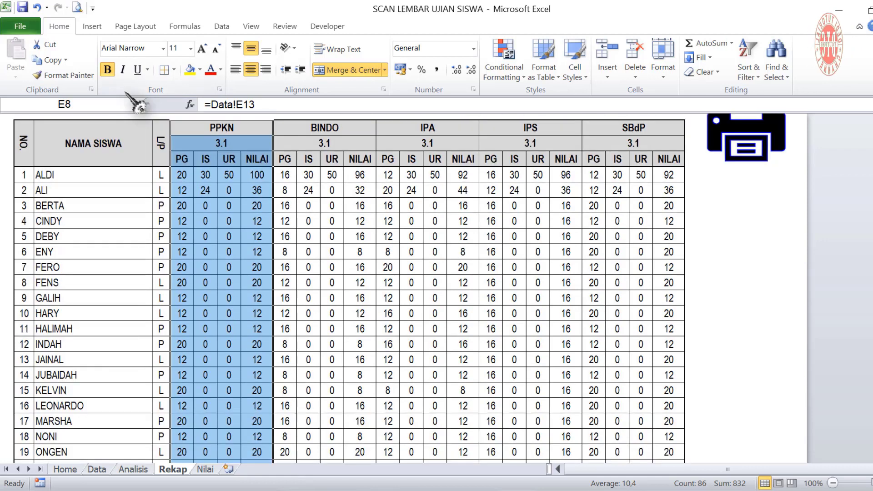
click(91, 26)
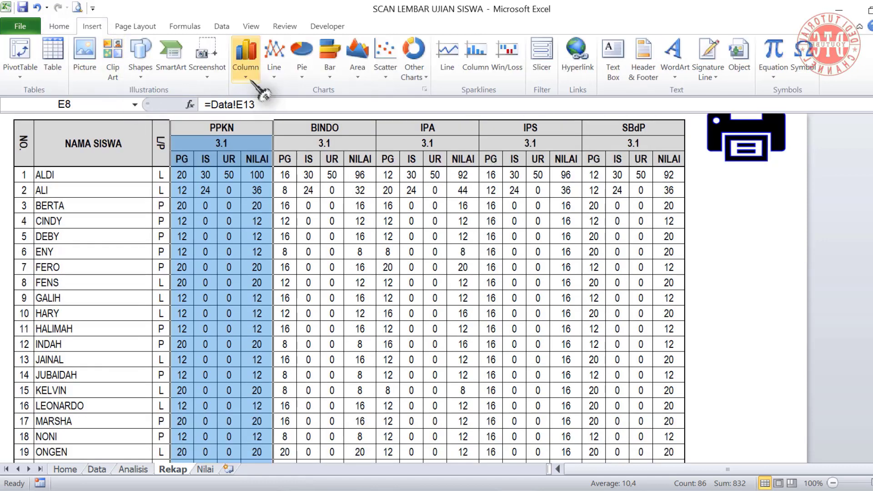
click(249, 58)
click(251, 115)
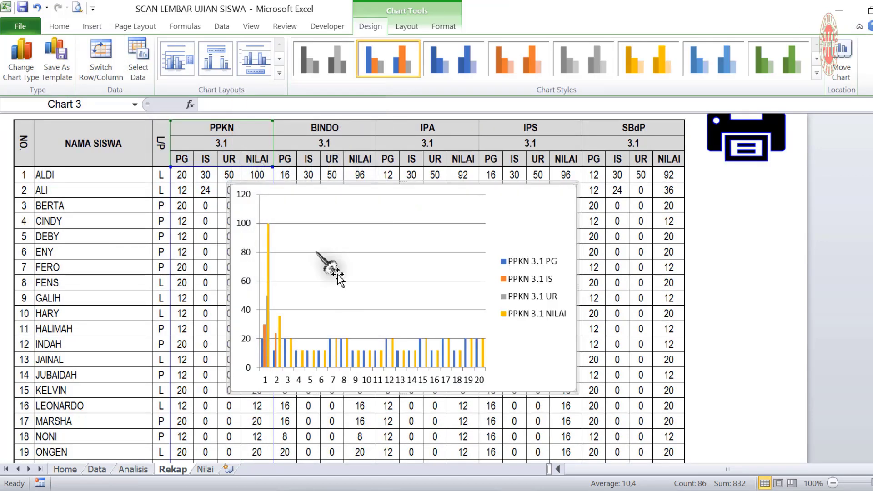
Title the chart NILAI, apply a black style, and move it onto the Home sheet
click(279, 74)
click(177, 59)
triple_click(404, 202)
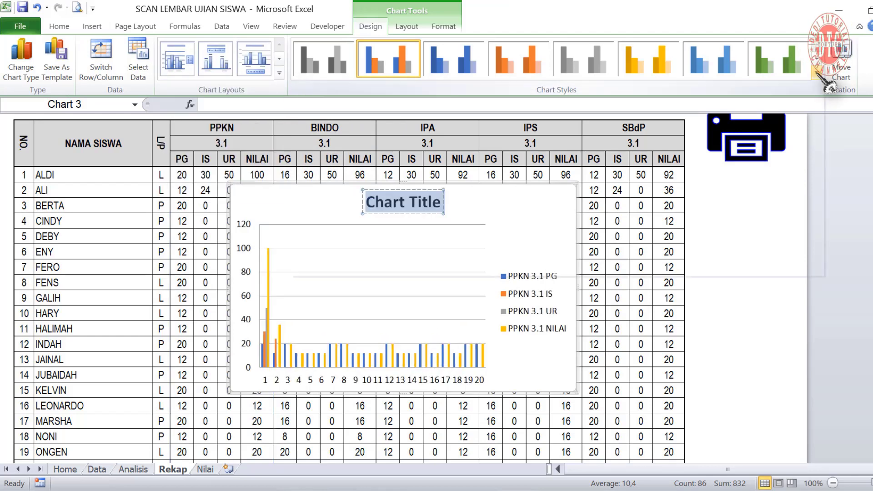
click(818, 73)
click(389, 249)
triple_click(412, 203)
text(NILAI)
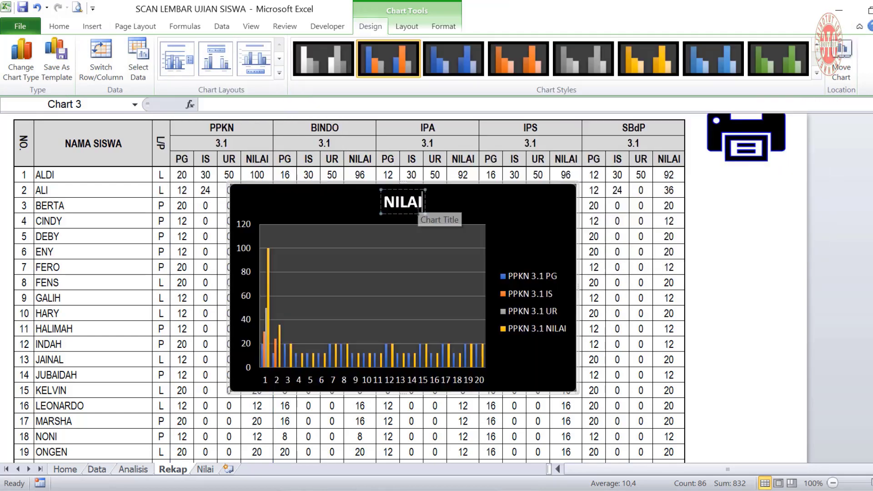
click(473, 190)
key(Delete)
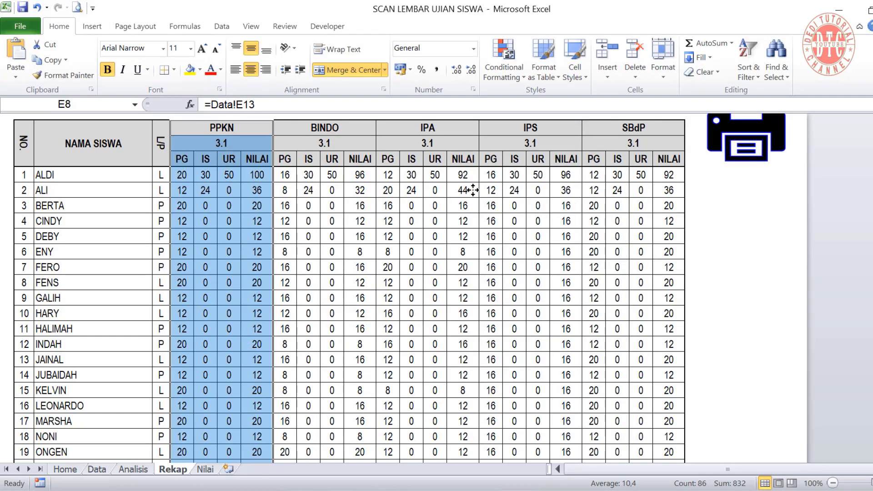
click(65, 469)
key(ctrl+v)
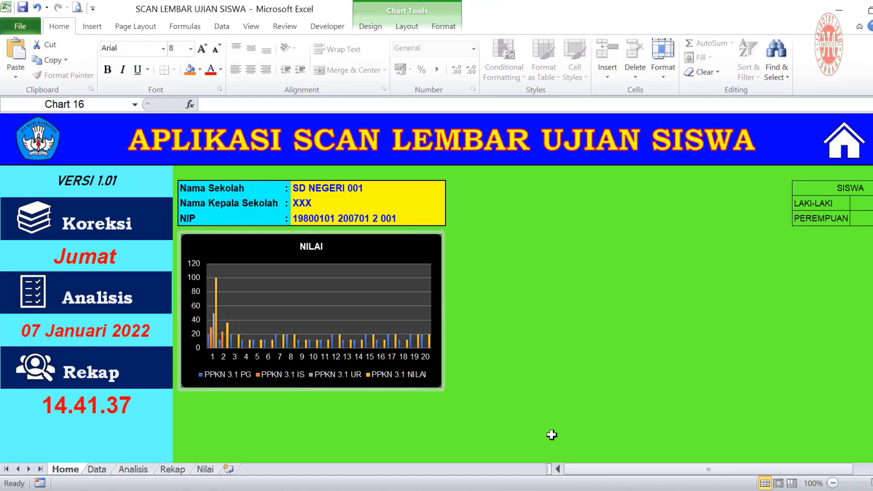
Add a black-styled clustered column chart of the LAKI-LAKI and PEREMPUAN student counts
drag(576, 470, 659, 473)
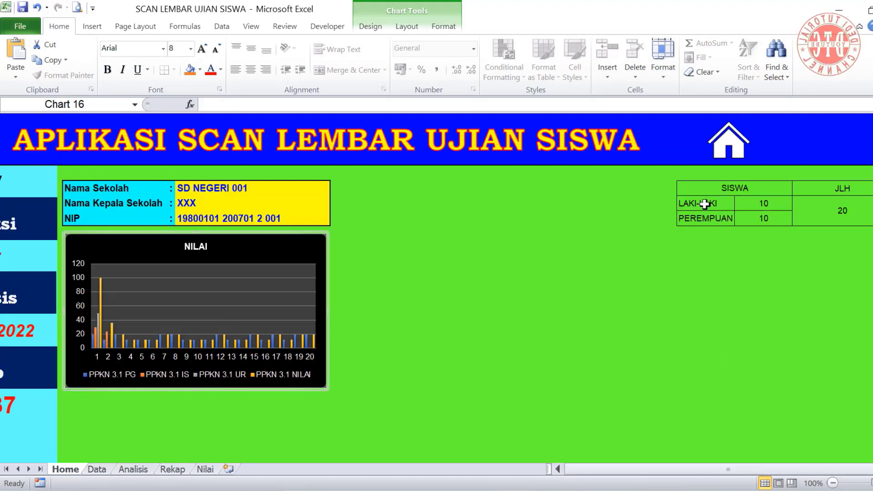
drag(715, 206, 761, 217)
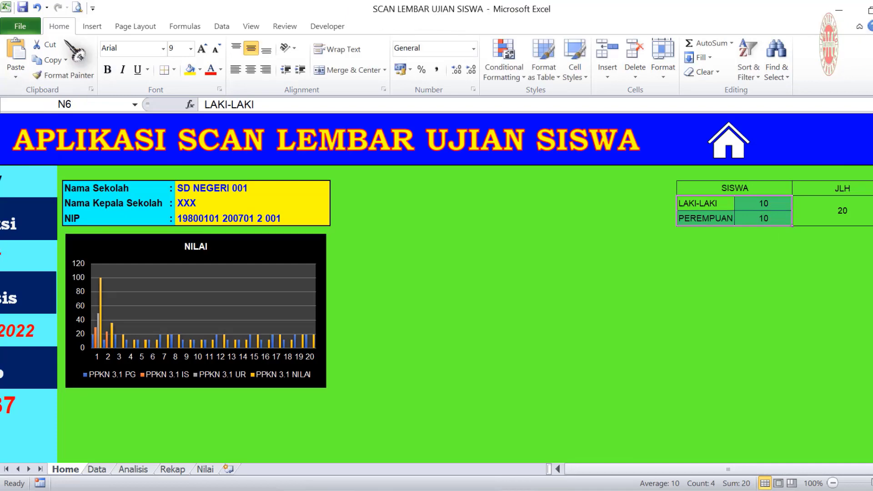
click(92, 26)
click(257, 77)
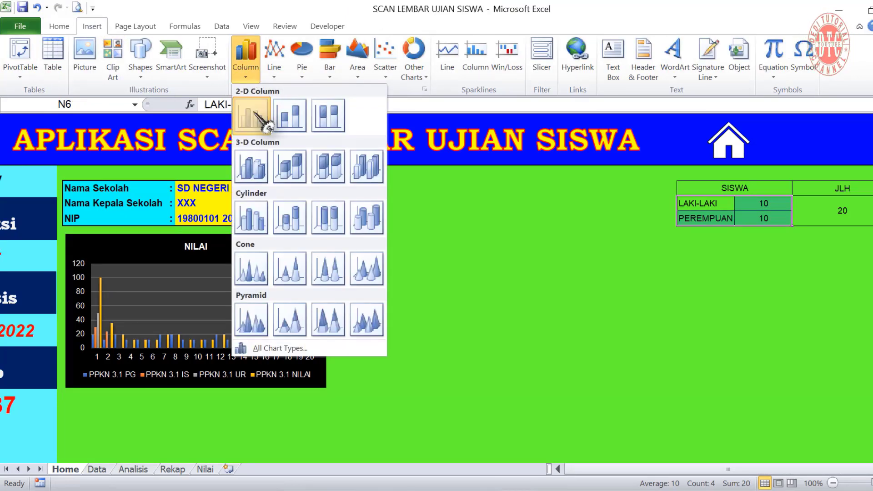
click(255, 118)
click(279, 73)
click(396, 263)
click(369, 306)
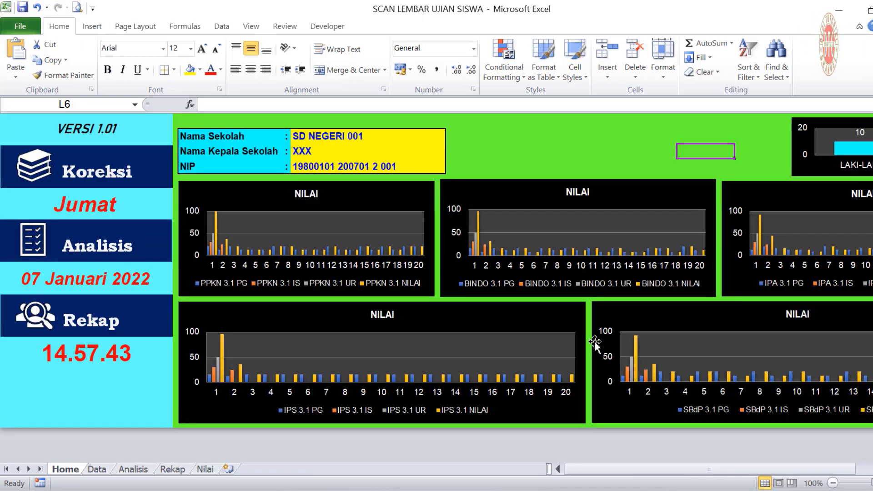
click(334, 219)
scroll(428, 359, down, 2)
scroll(429, 359, up, 2)
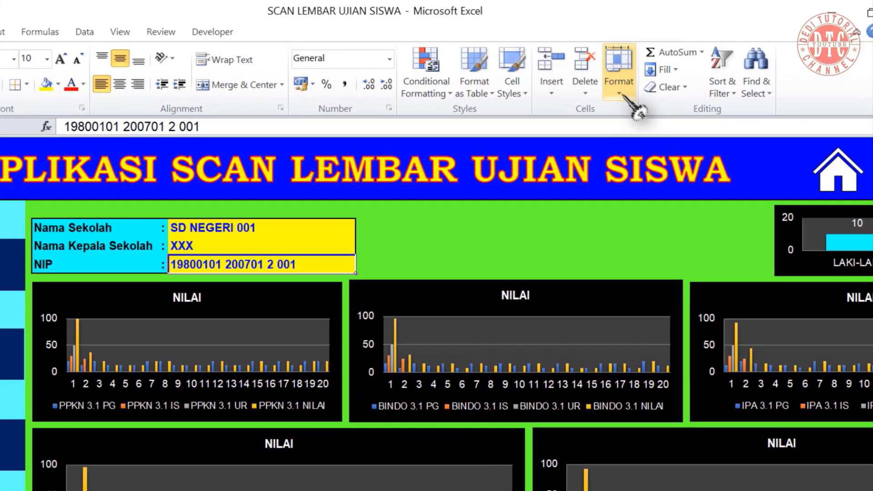
Unlock the school name, headmaster and NIP cells on the Home sheet
click(621, 91)
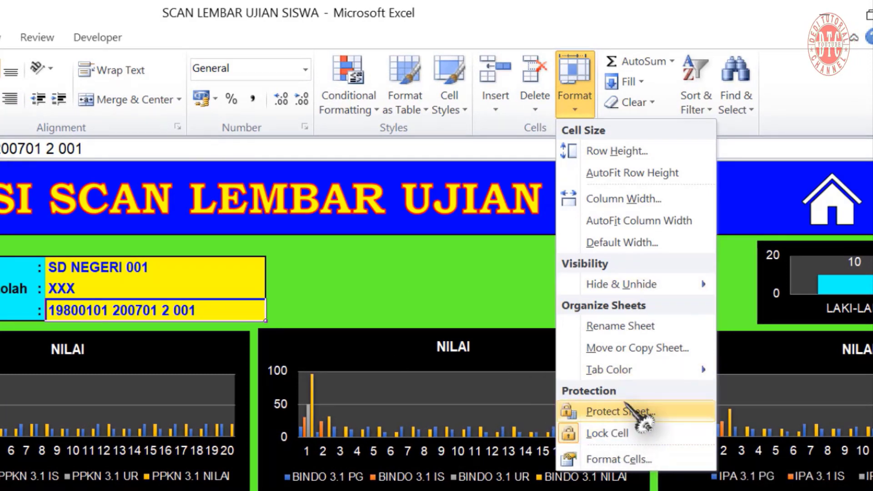
click(487, 292)
drag(73, 267, 73, 304)
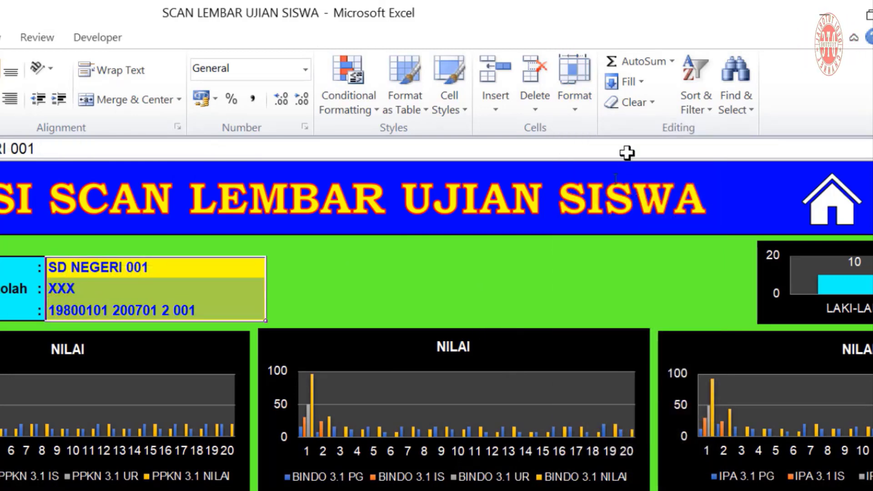
click(575, 107)
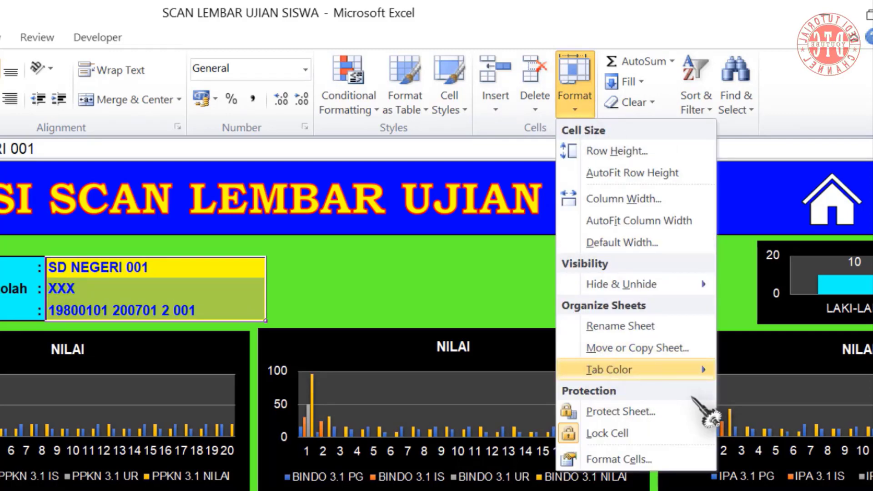
click(617, 433)
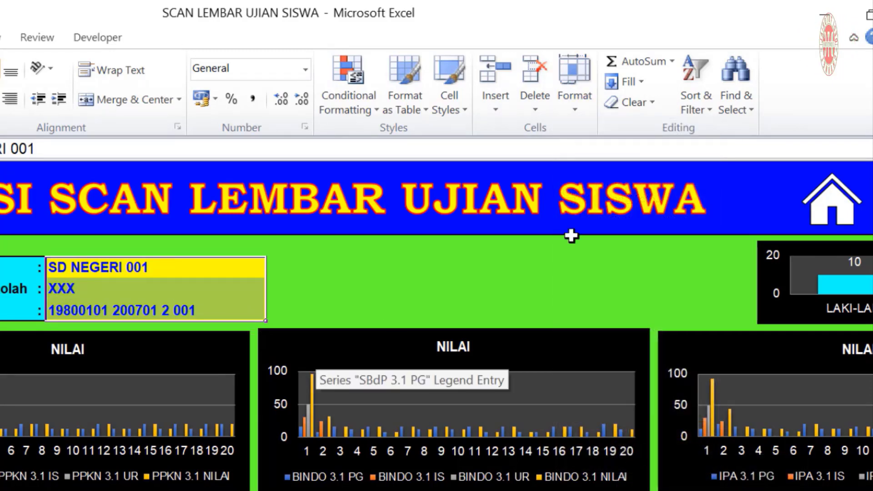
Protect the Home sheet with a password, allowing only unlocked cells, then go to Data
click(576, 108)
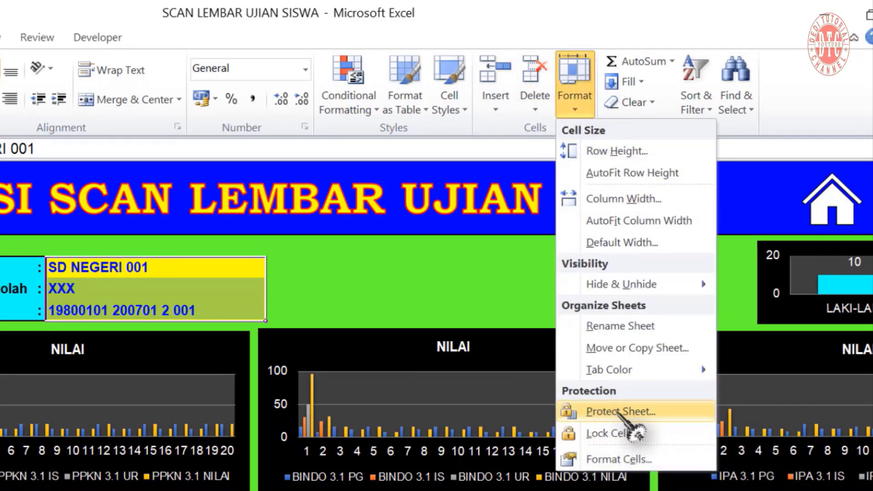
click(590, 410)
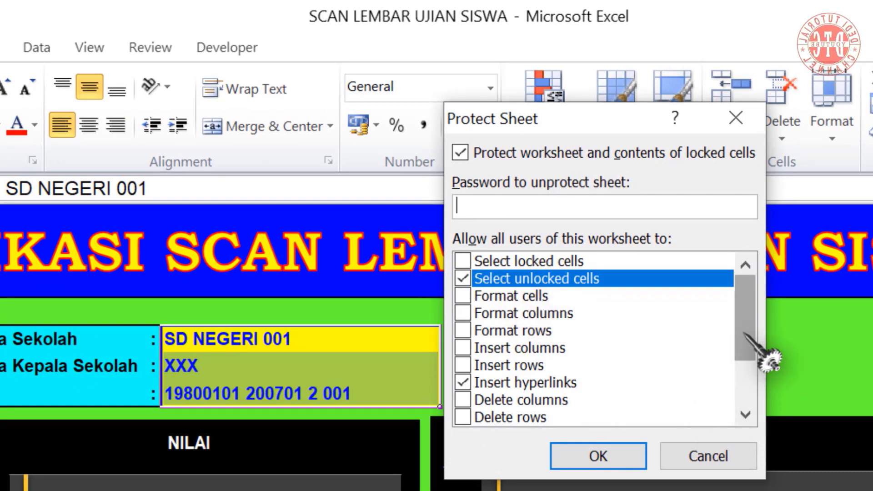
drag(745, 334, 746, 389)
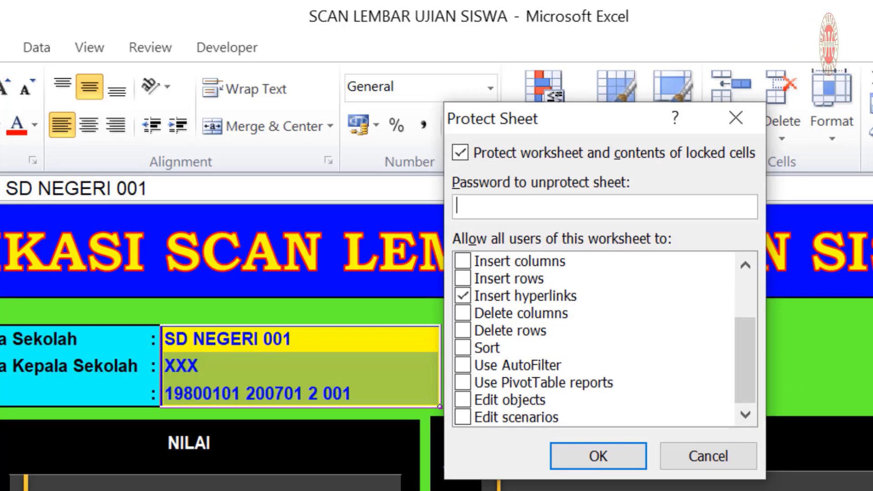
scroll(463, 277, up, 2)
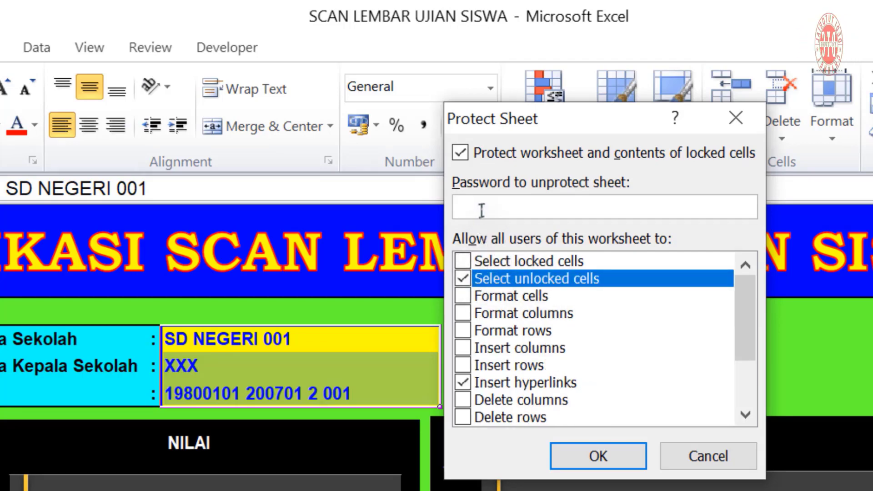
key(Return)
text(123)
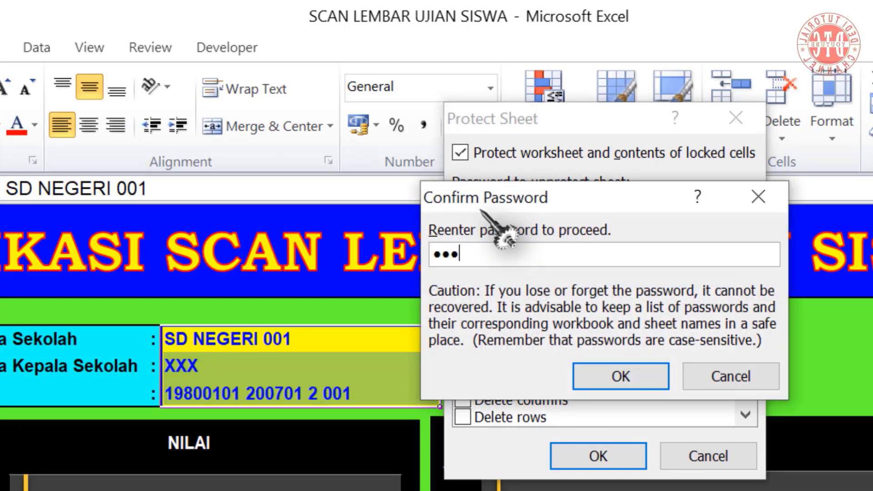
key(Return)
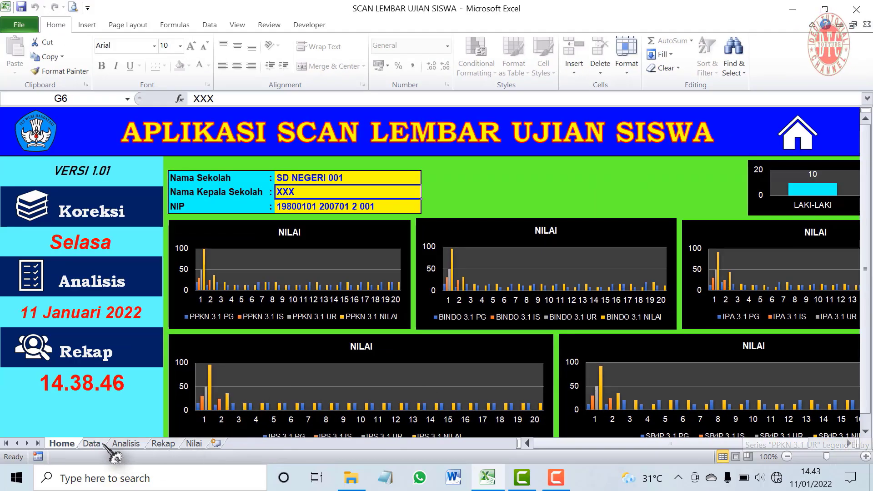
click(101, 444)
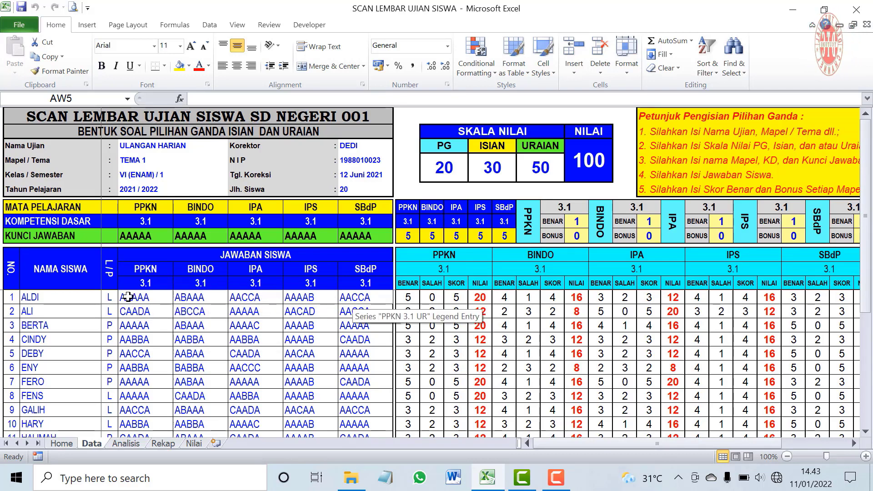
Show headings on the Data sheet, select the whole sheet, and open the Format protection options
drag(135, 298, 356, 326)
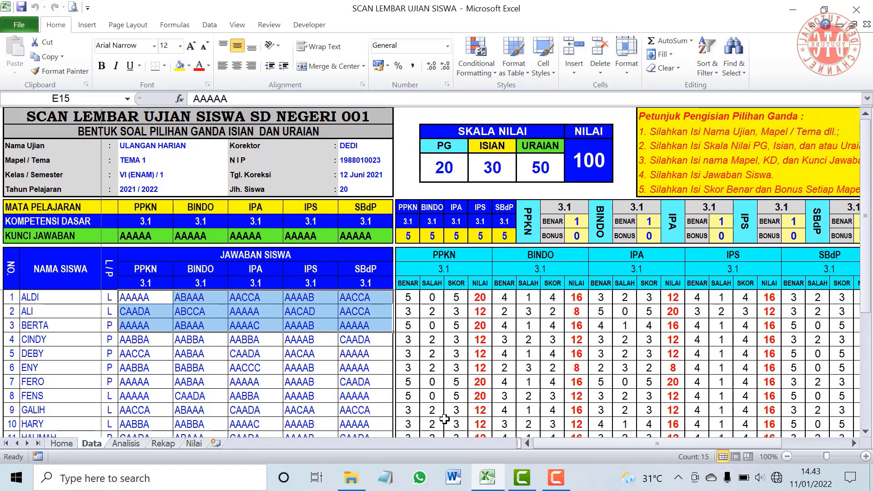
click(311, 312)
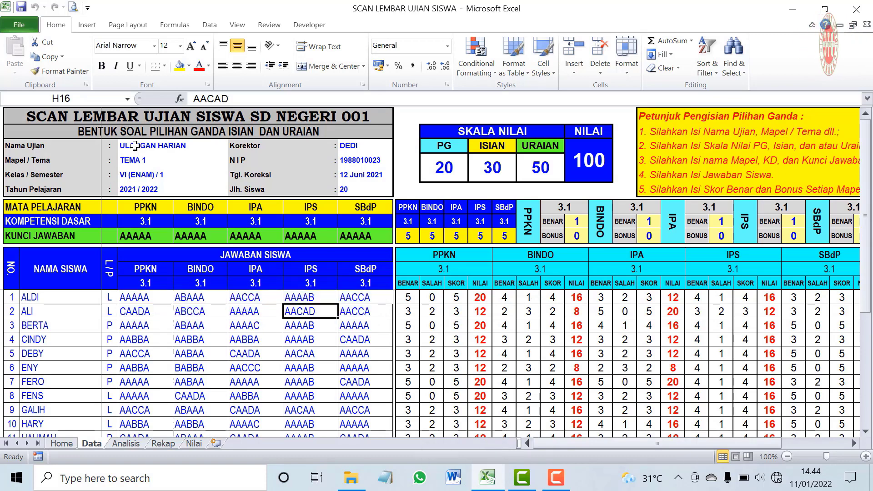
click(238, 24)
click(204, 66)
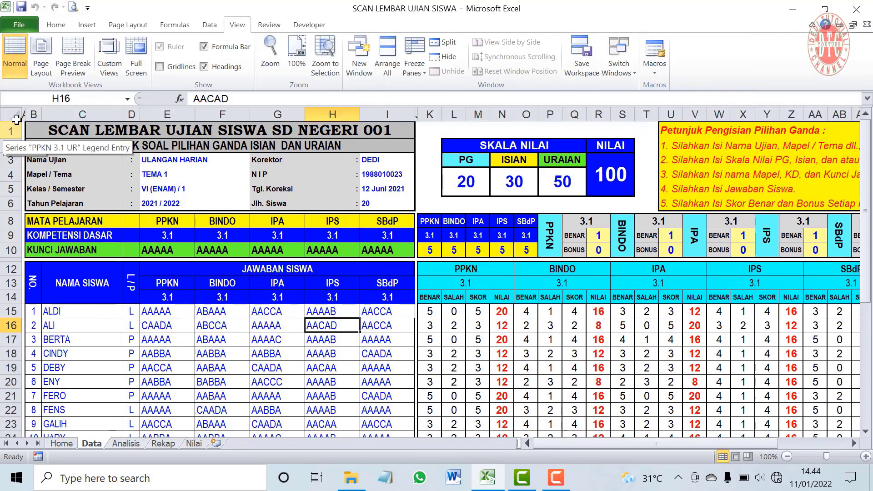
click(16, 116)
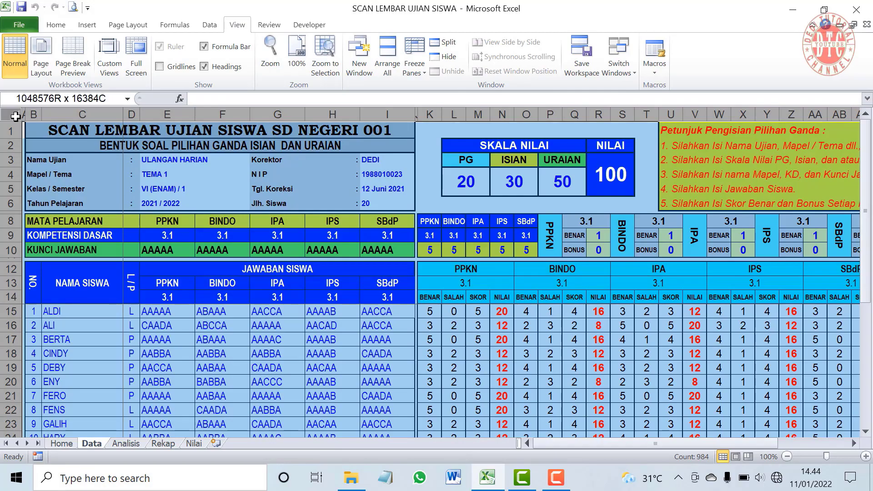
click(55, 24)
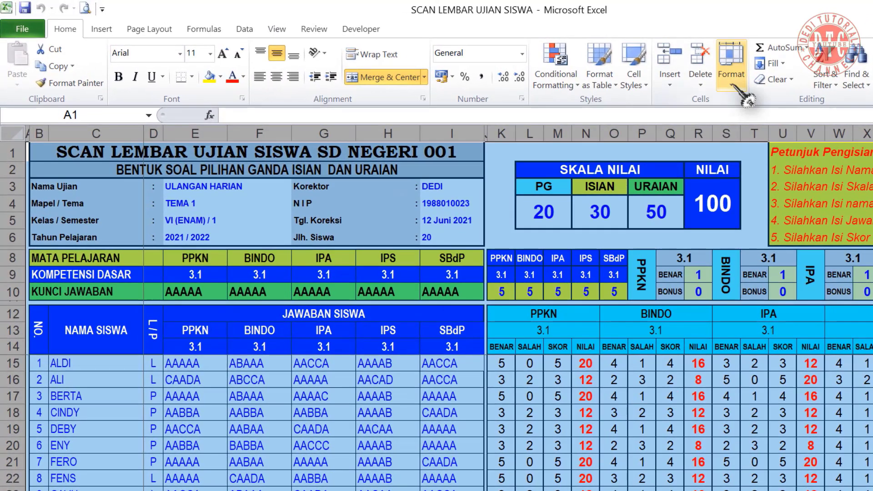
click(740, 91)
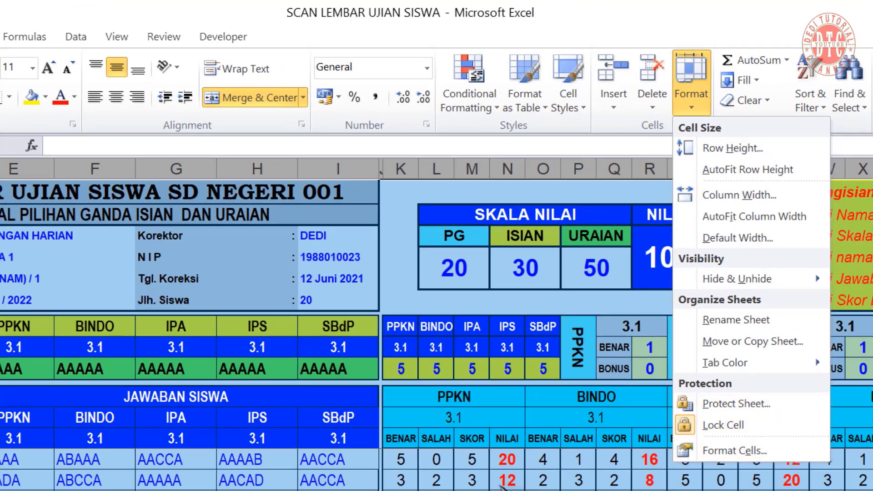
Multi-select exam details E3:F6, corrector cells I3:I5, subject/key rows and PG/ISIAN/URAIAN scales
drag(5, 238, 6, 288)
drag(164, 195, 165, 204)
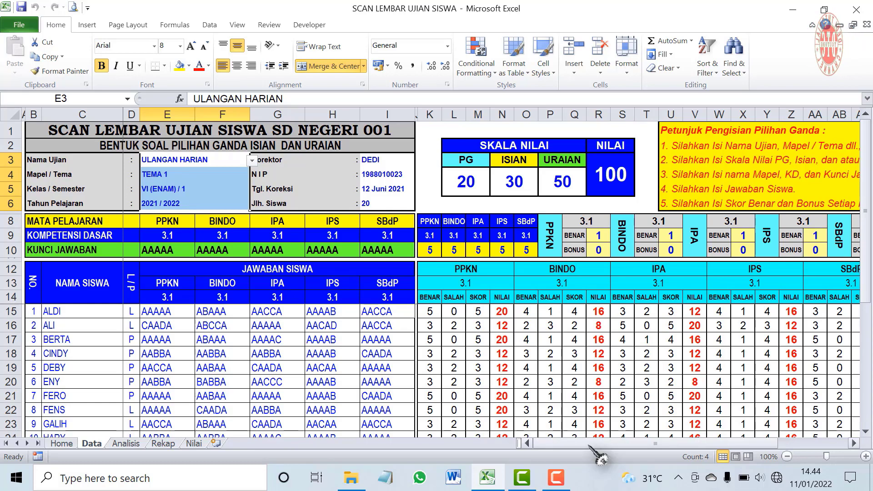
drag(596, 444, 563, 448)
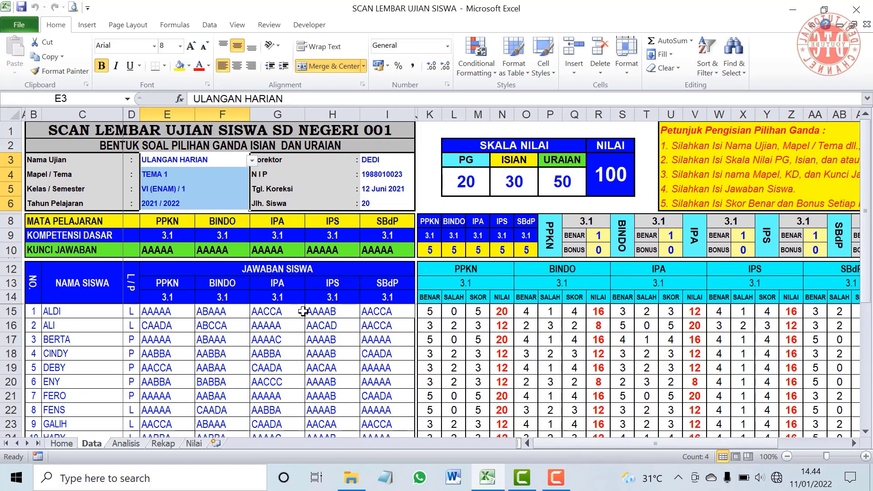
drag(167, 160, 170, 199)
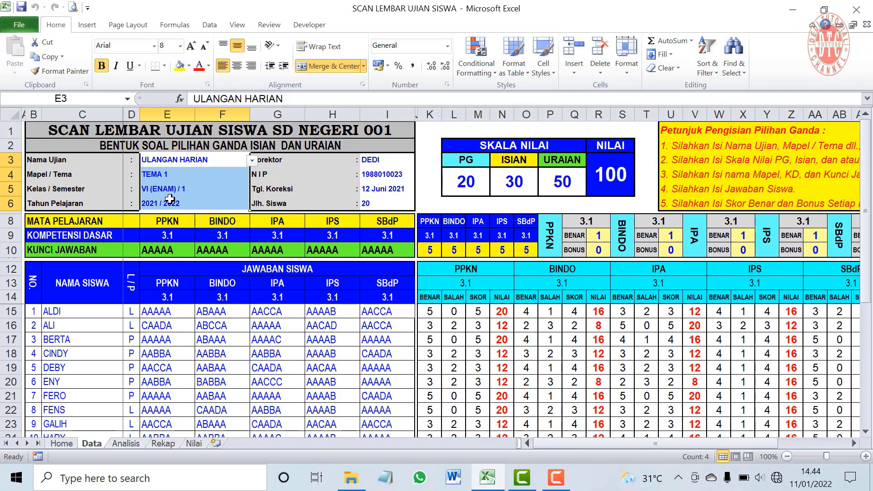
drag(374, 160, 375, 182)
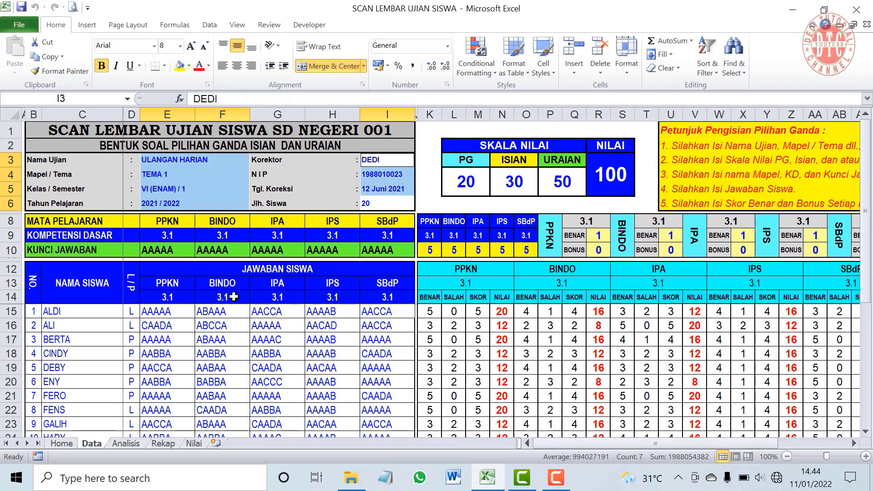
drag(168, 221, 387, 249)
drag(465, 183, 558, 184)
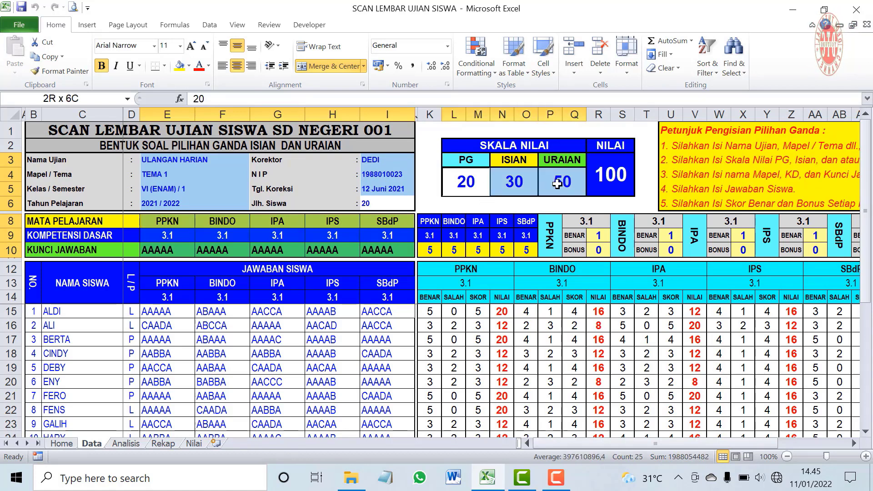
Add student answers B15:I34, each subject's BENAR/BONUS cells and the Isian score column
drag(35, 312, 382, 418)
scroll(610, 240, up, 4)
drag(599, 233, 601, 250)
drag(671, 235, 671, 253)
drag(742, 239, 742, 253)
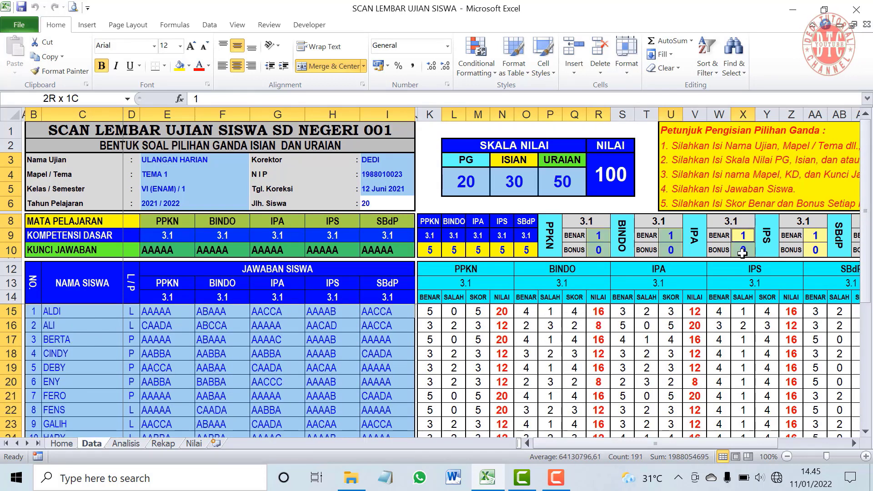
drag(816, 237, 816, 248)
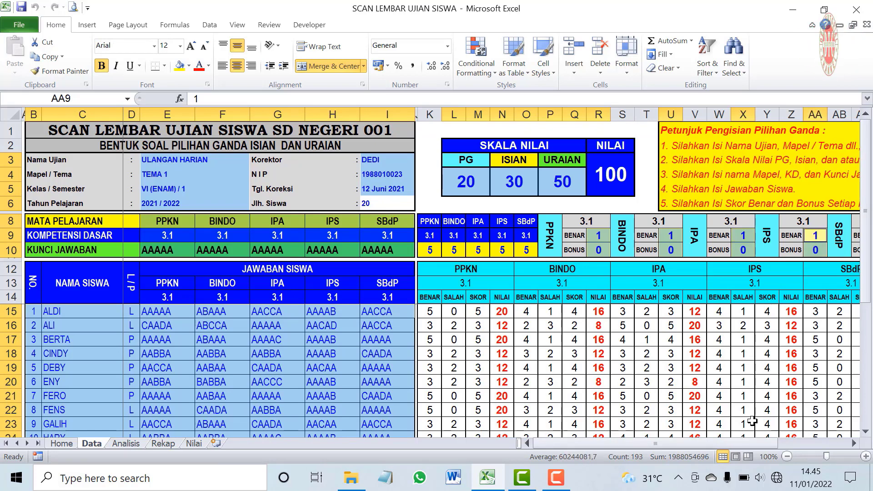
drag(755, 443, 782, 444)
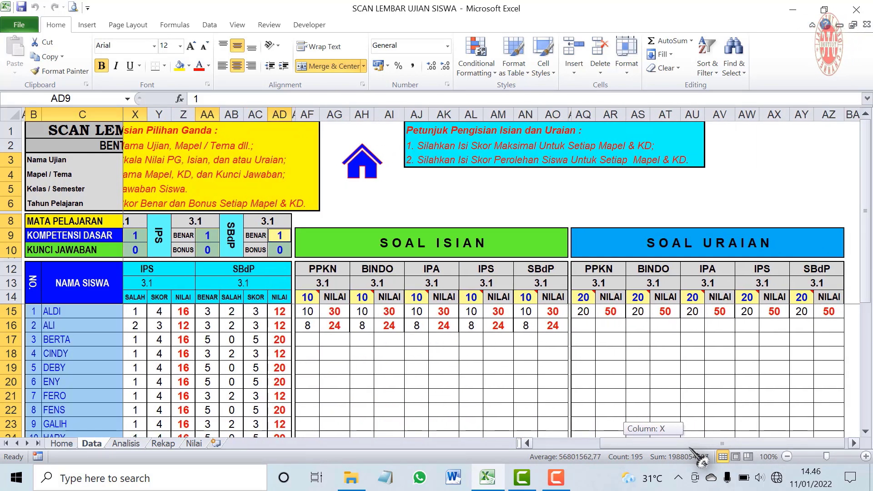
drag(308, 312, 308, 424)
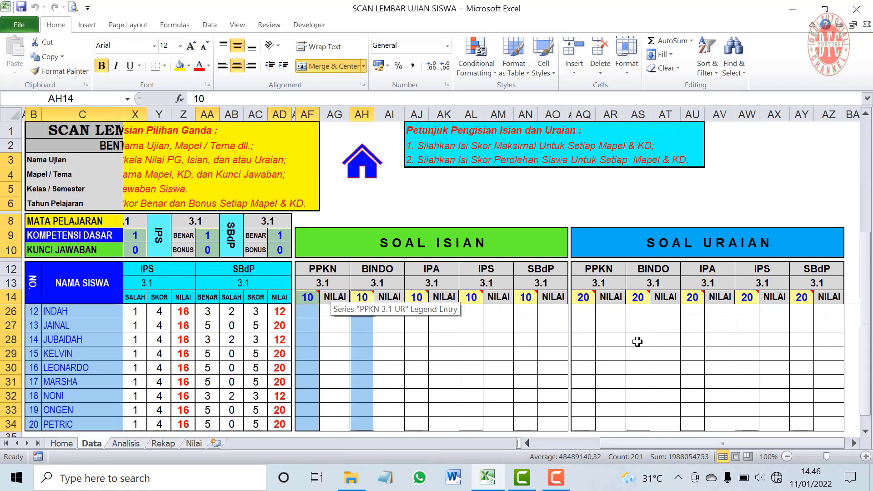
scroll(473, 359, up, 1)
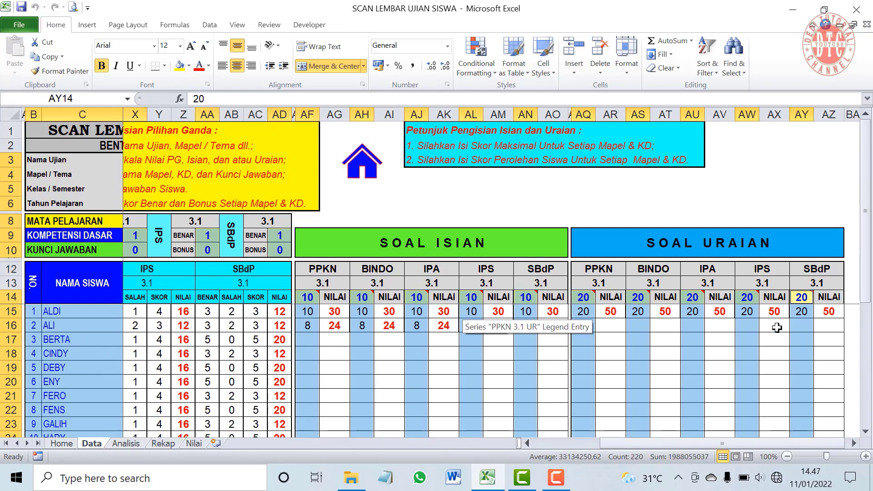
scroll(506, 356, down, 3)
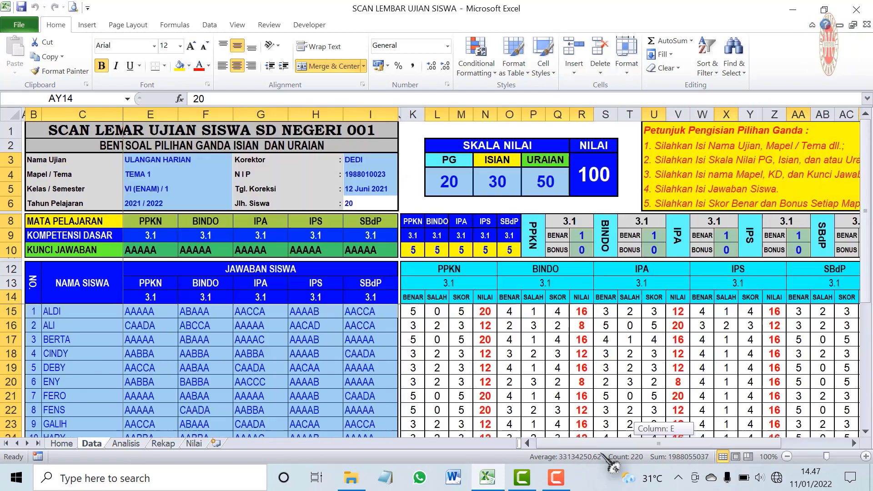
mouse_move(611, 466)
mouse_down()
mouse_move(710, 457)
mouse_move(607, 461)
mouse_up()
Unlock the selected input cells and protect the Data sheet with a password
click(626, 68)
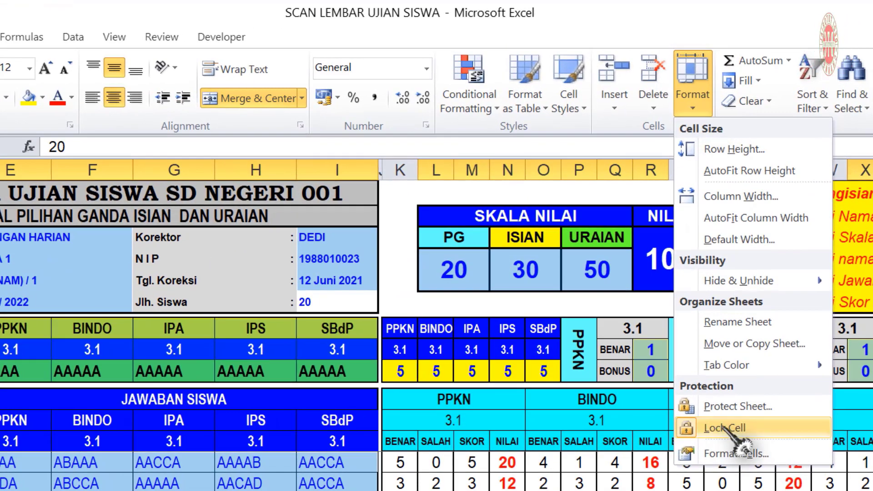
click(739, 428)
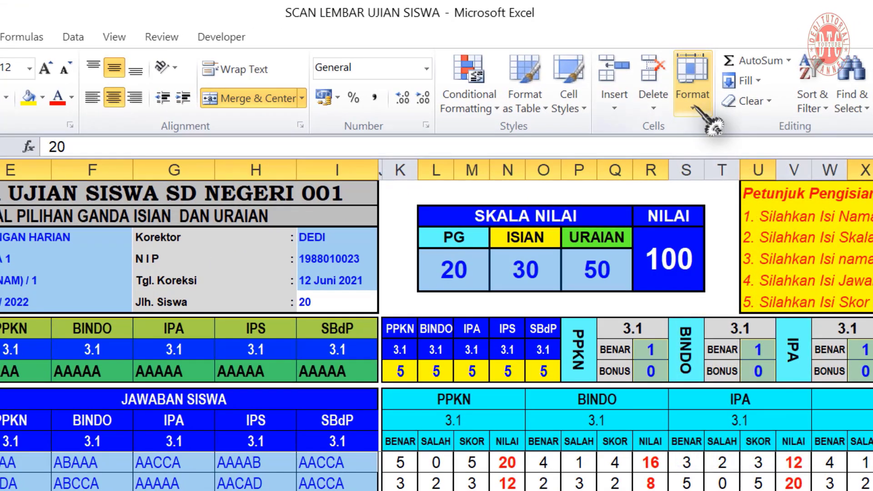
click(695, 107)
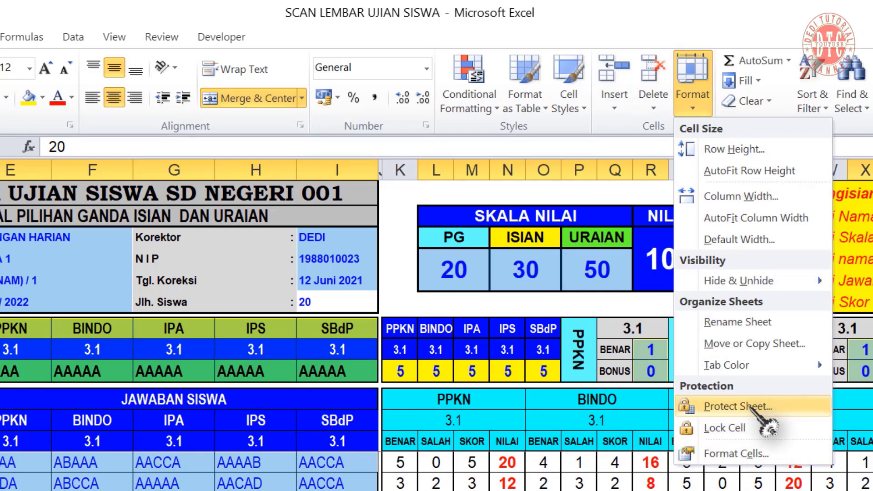
click(755, 407)
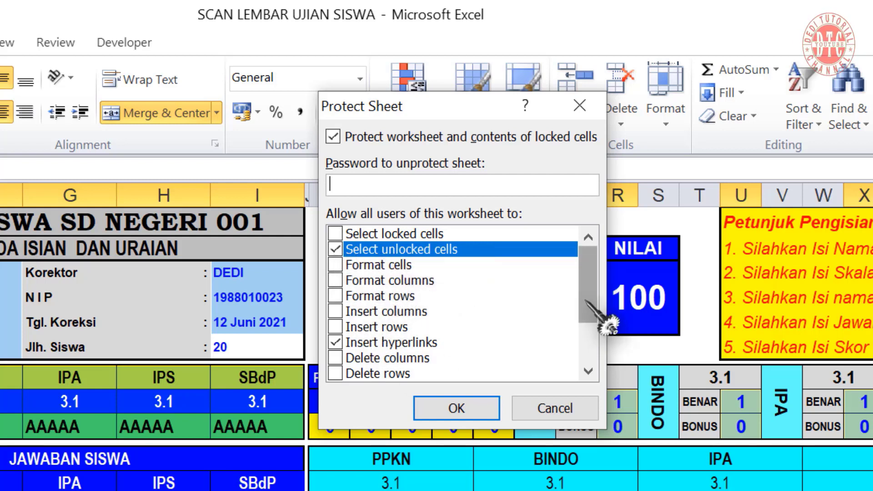
drag(588, 304, 615, 364)
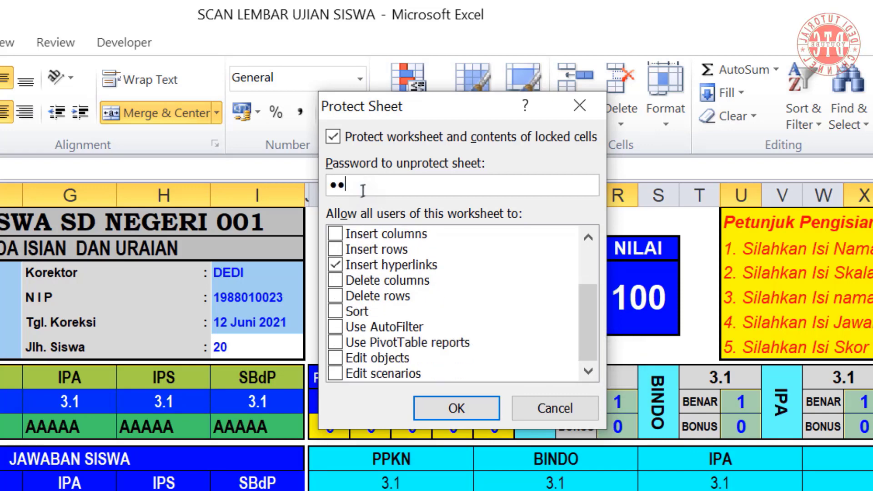
key(Return)
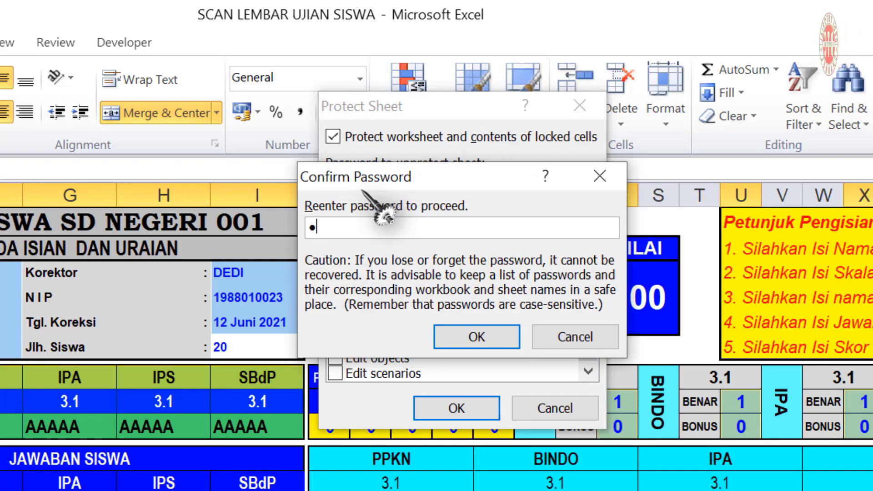
key(Return)
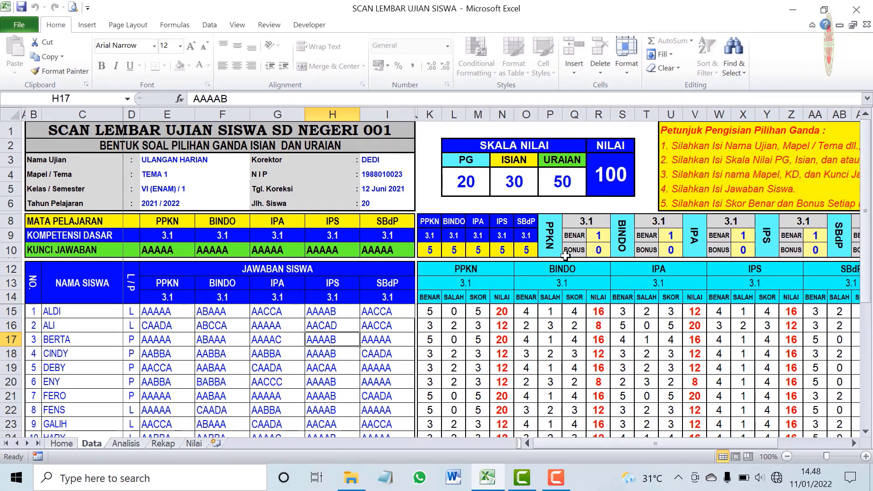
Test that the ISIAN, URAIAN, PG scale cells and IPA bonus cell remain selectable
click(506, 184)
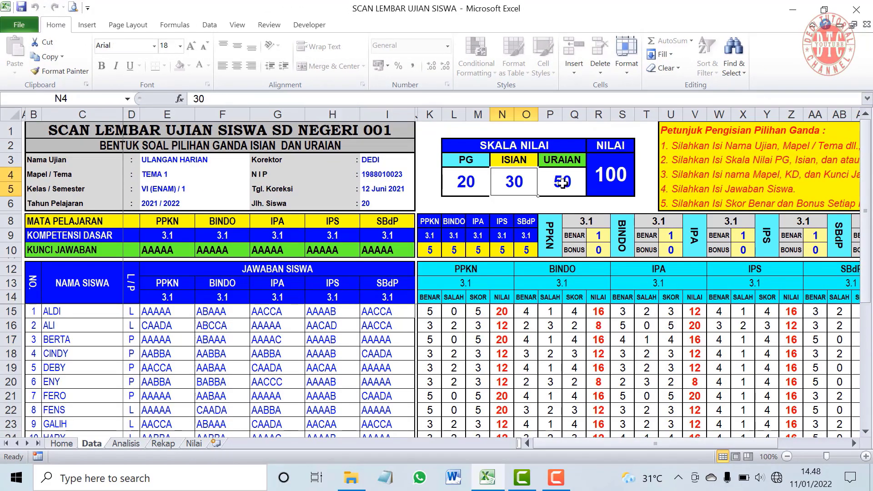
click(562, 184)
click(458, 185)
click(506, 185)
click(557, 184)
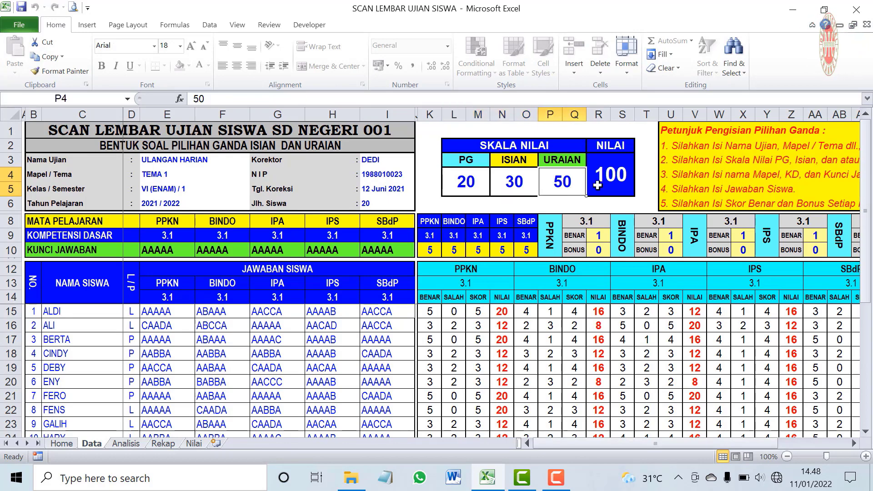
click(667, 249)
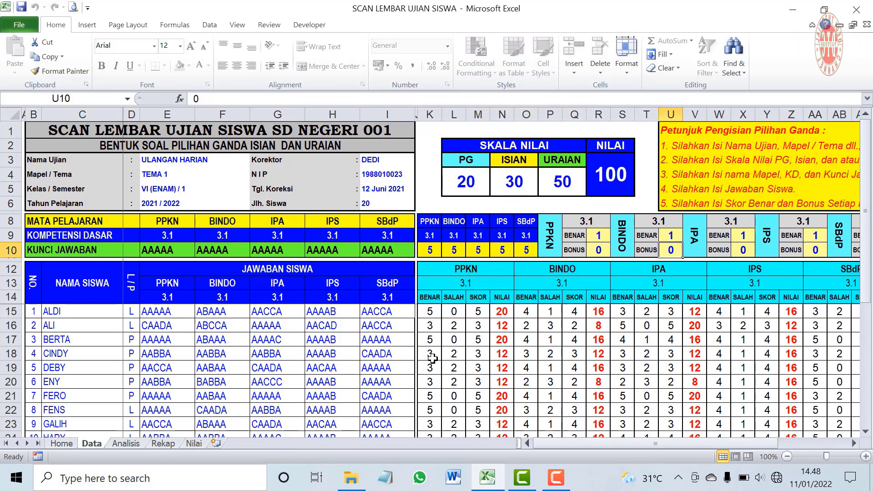
drag(605, 443, 559, 442)
click(608, 326)
click(607, 355)
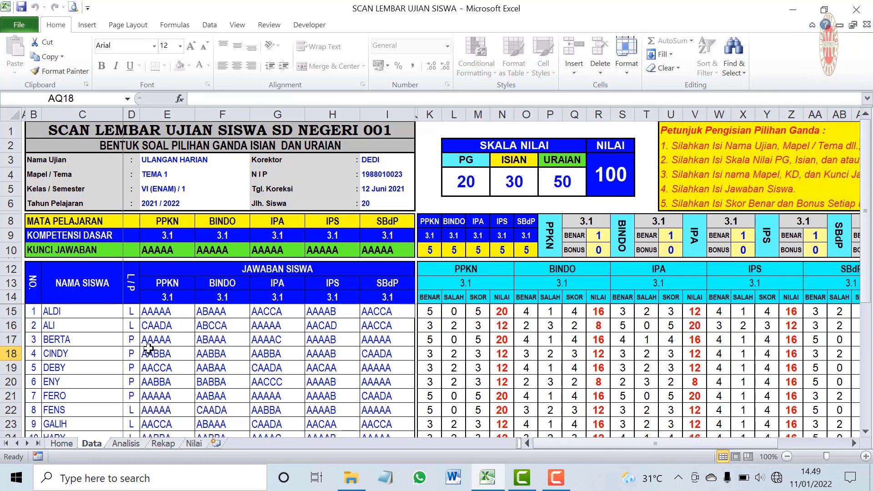
scroll(195, 363, down, 4)
scroll(181, 355, up, 4)
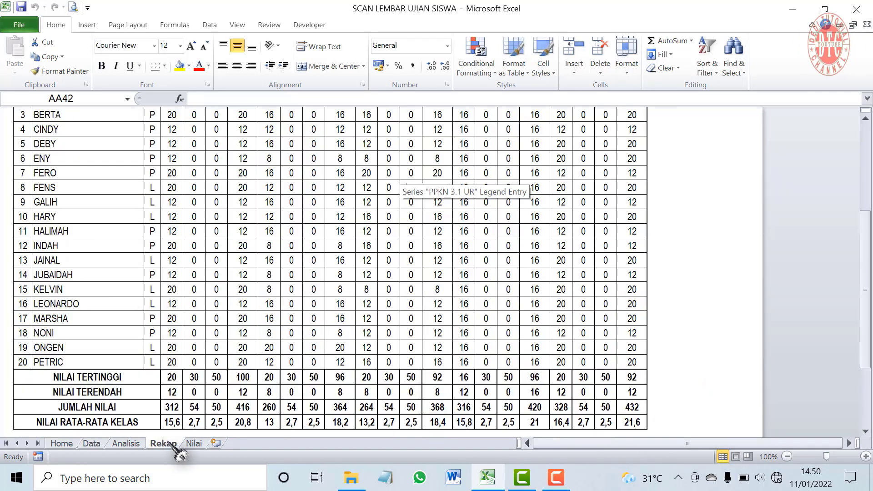
Delete the printer picture next to the Rekap table
scroll(364, 359, up, 4)
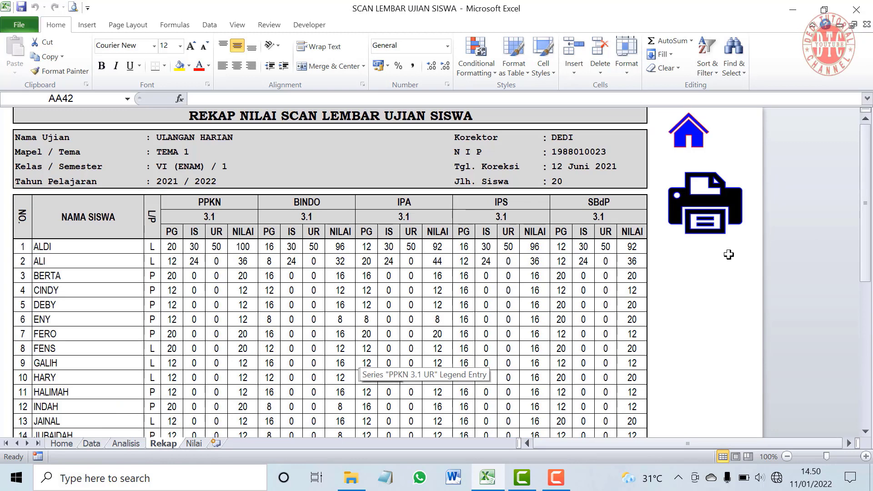
click(730, 227)
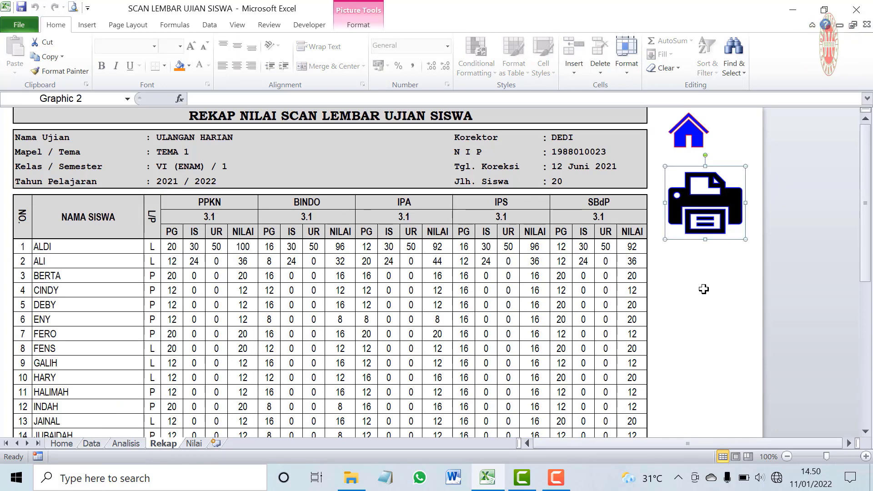
key(Delete)
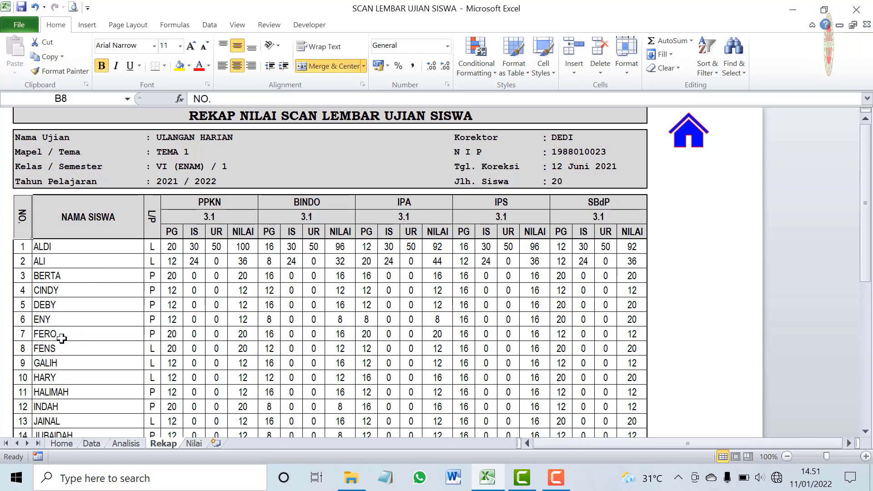
scroll(112, 366, down, 4)
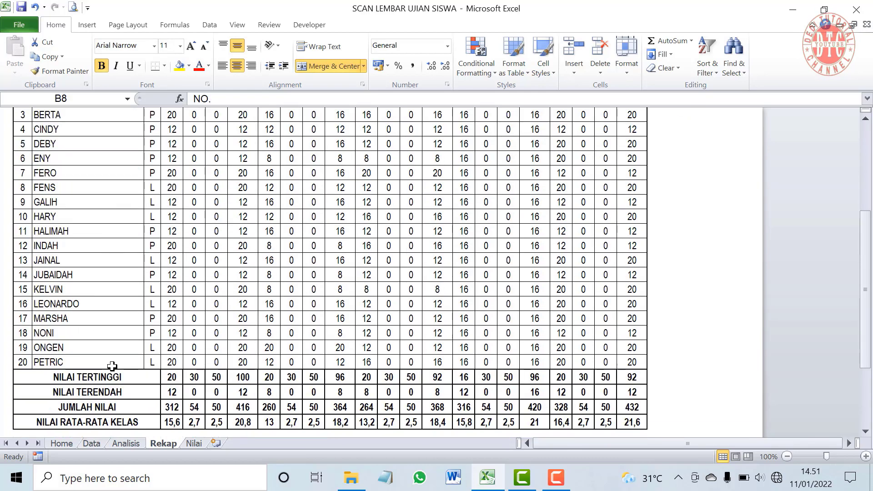
scroll(112, 366, up, 4)
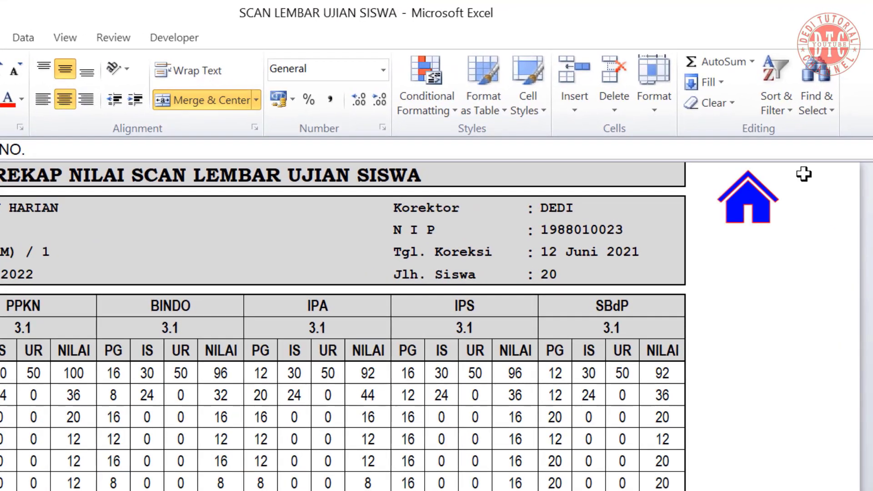
Add header filters, then password-protect the Rekap sheet allowing hyperlinks and AutoFilter
click(776, 111)
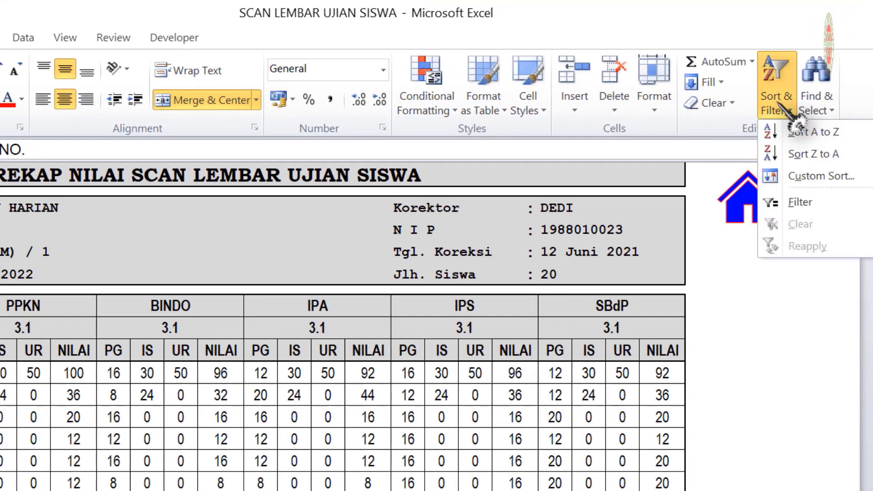
click(799, 202)
click(660, 117)
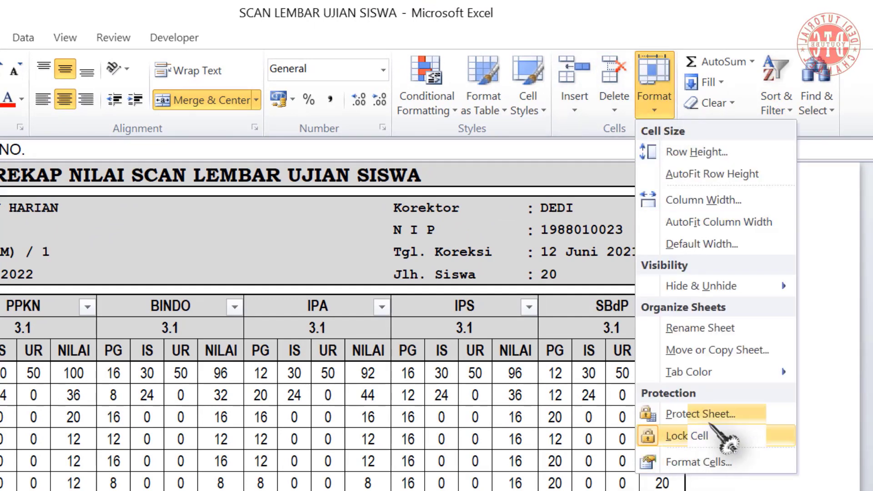
click(728, 415)
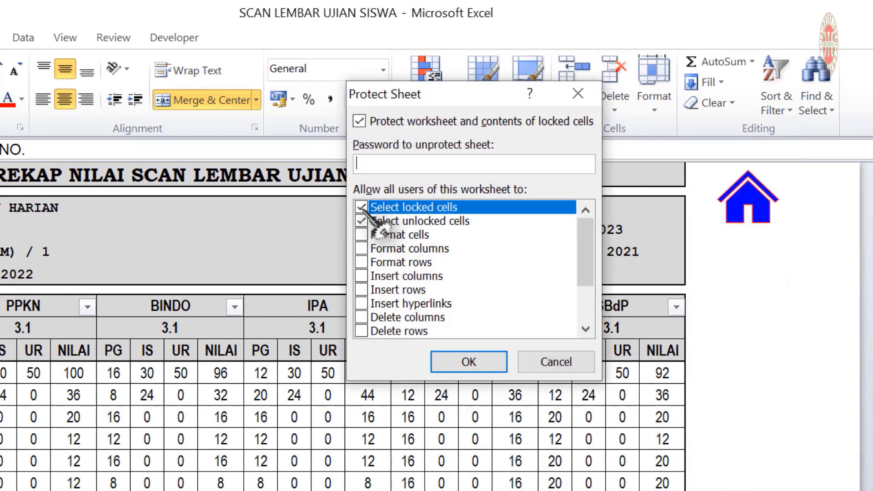
mouse_move(586, 255)
mouse_down()
mouse_move(588, 277)
mouse_move(584, 257)
mouse_up()
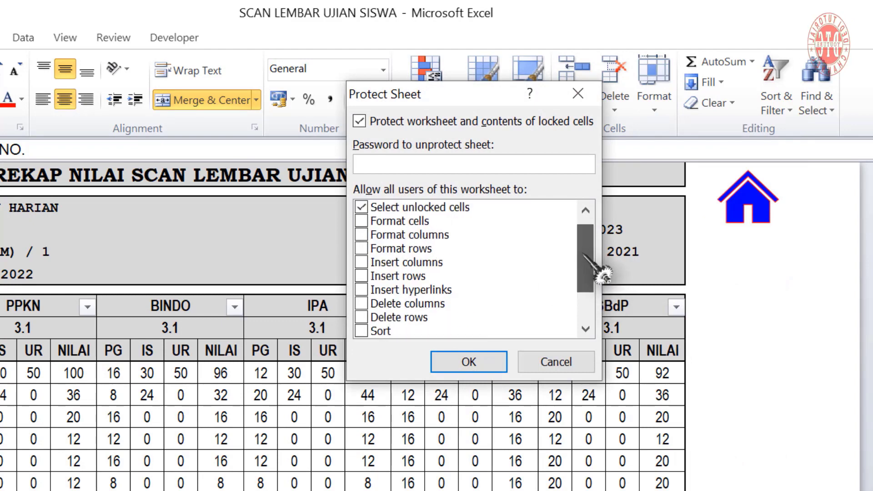
click(362, 290)
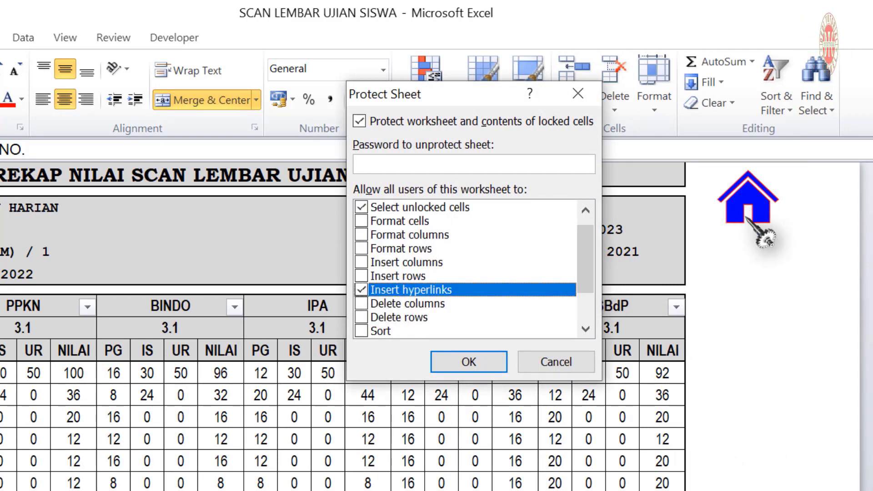
drag(586, 275, 590, 289)
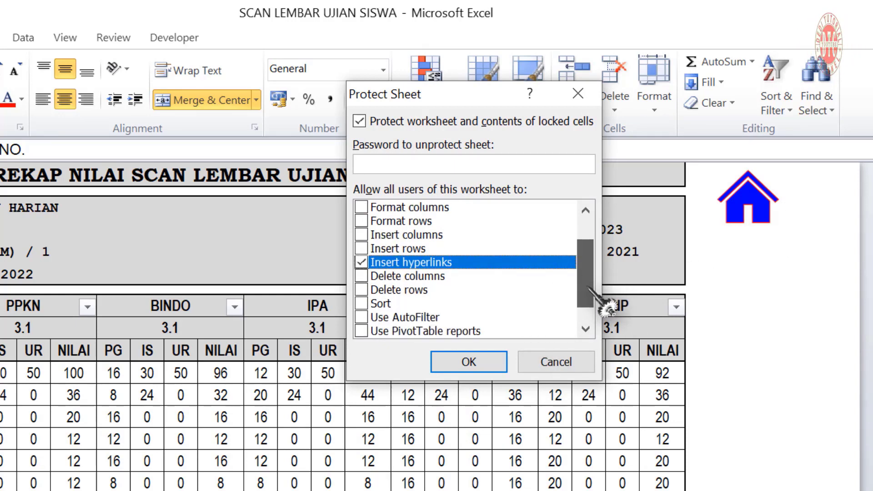
click(361, 317)
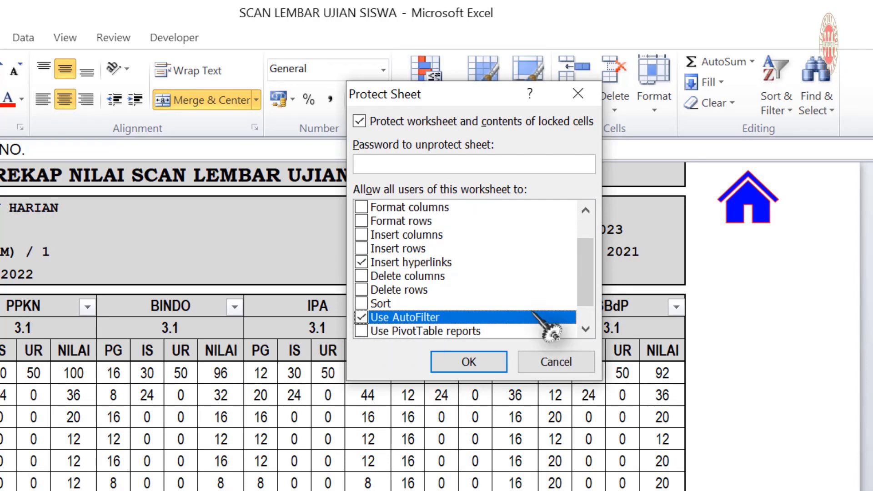
click(380, 165)
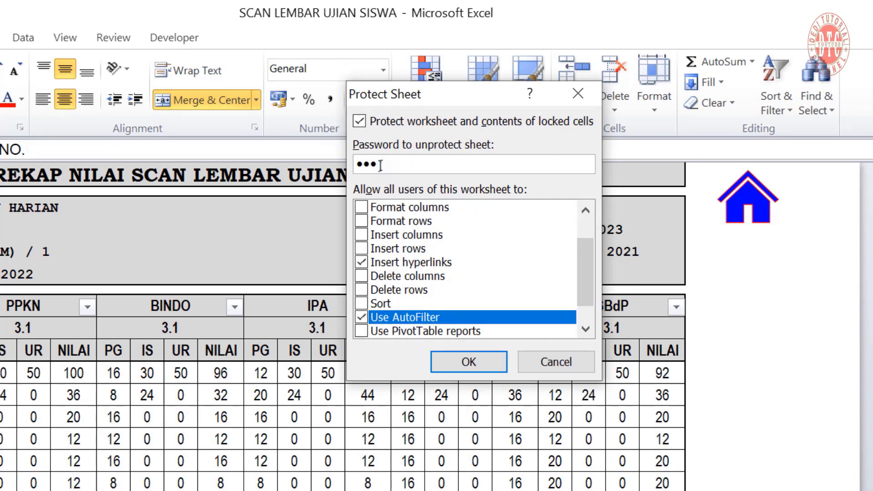
text(123)
key(Return)
key(Return)
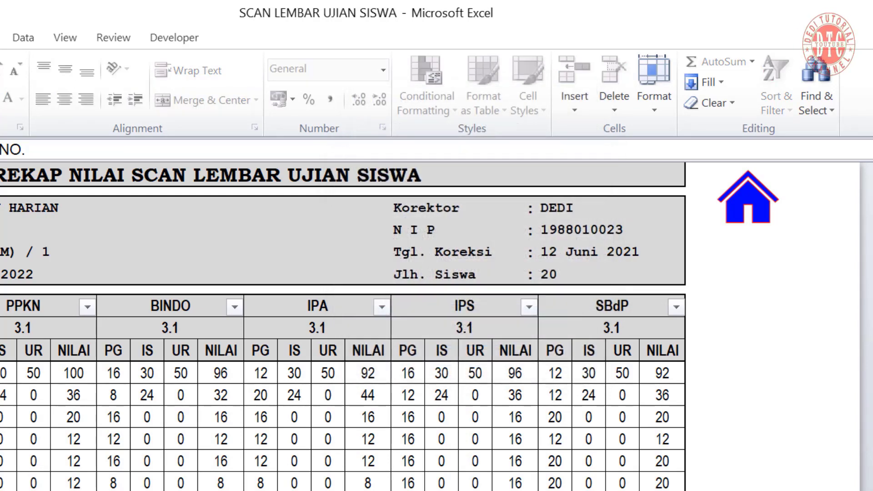
scroll(210, 258, down, 4)
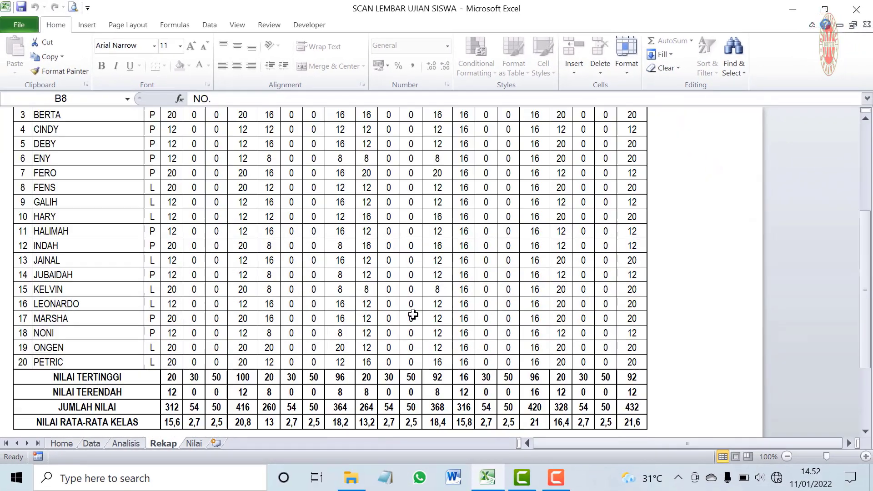
Check the NO. filter list still opens, cancel it, and return to the Home dashboard
scroll(23, 218, up, 4)
click(26, 205)
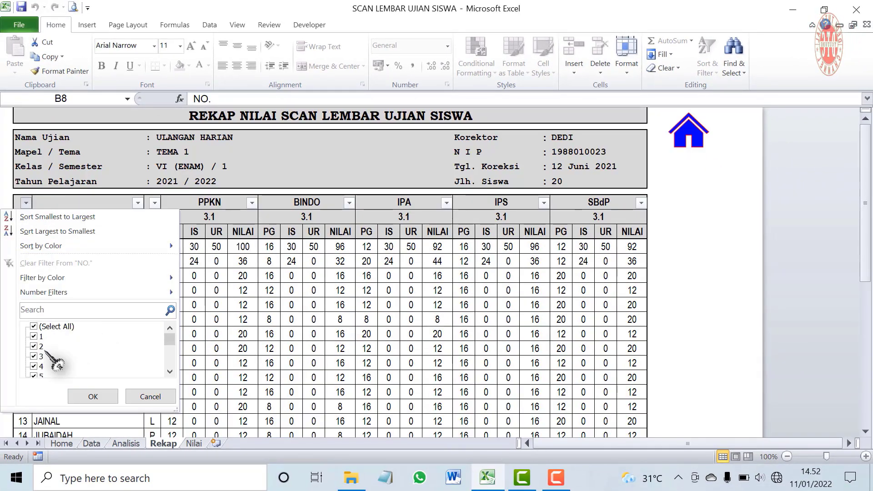
click(150, 396)
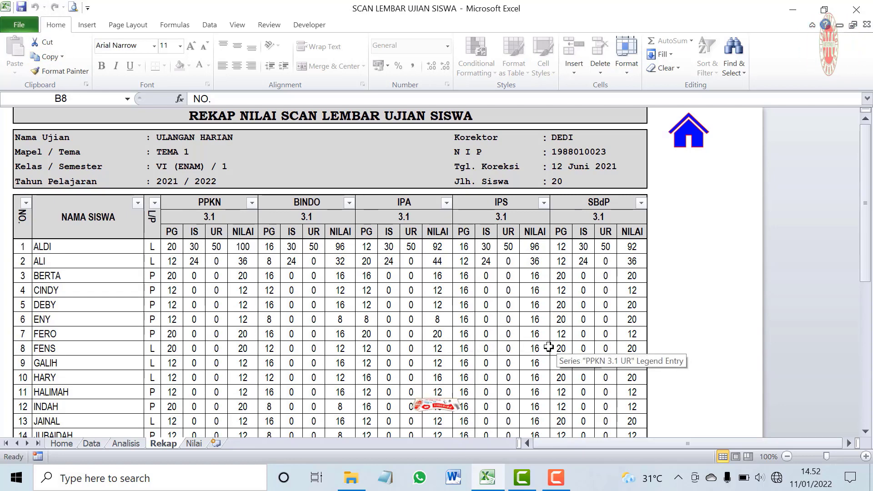
scroll(365, 326, down, 4)
scroll(366, 326, up, 4)
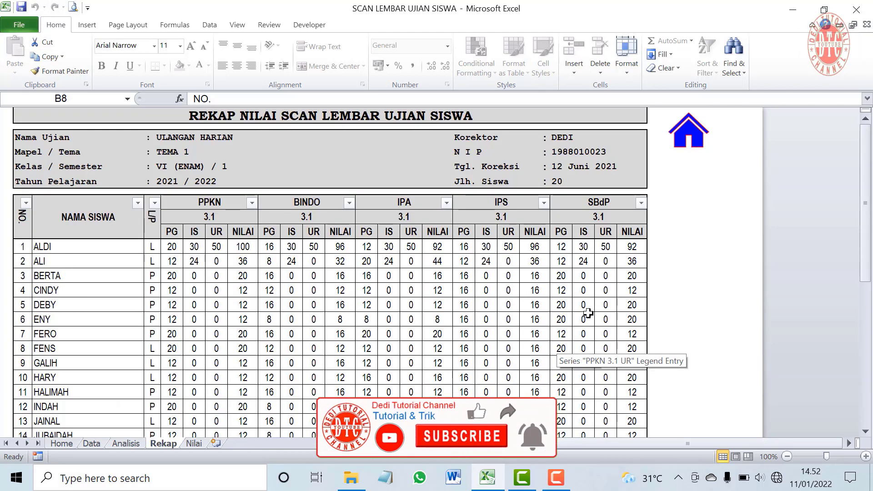
click(61, 443)
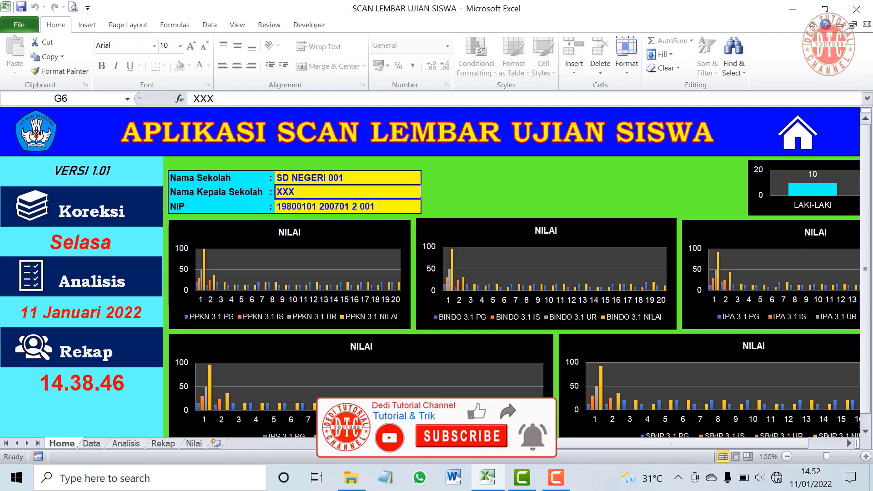
scroll(366, 364, down, 4)
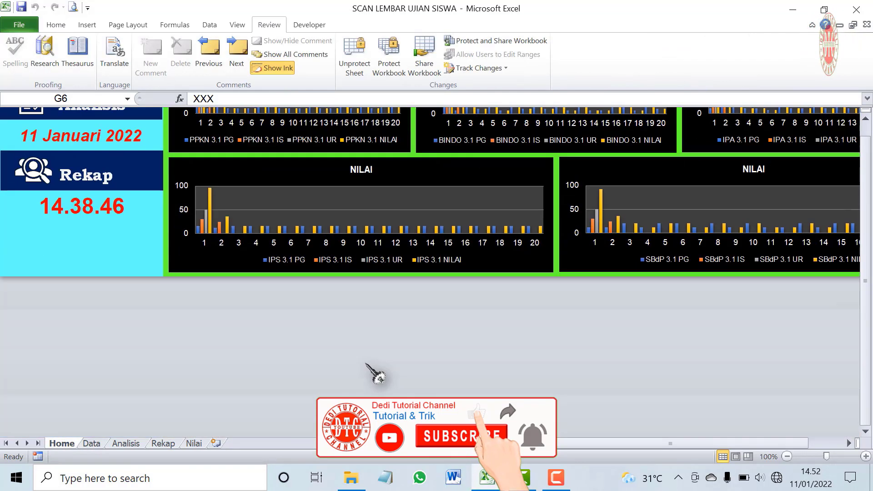